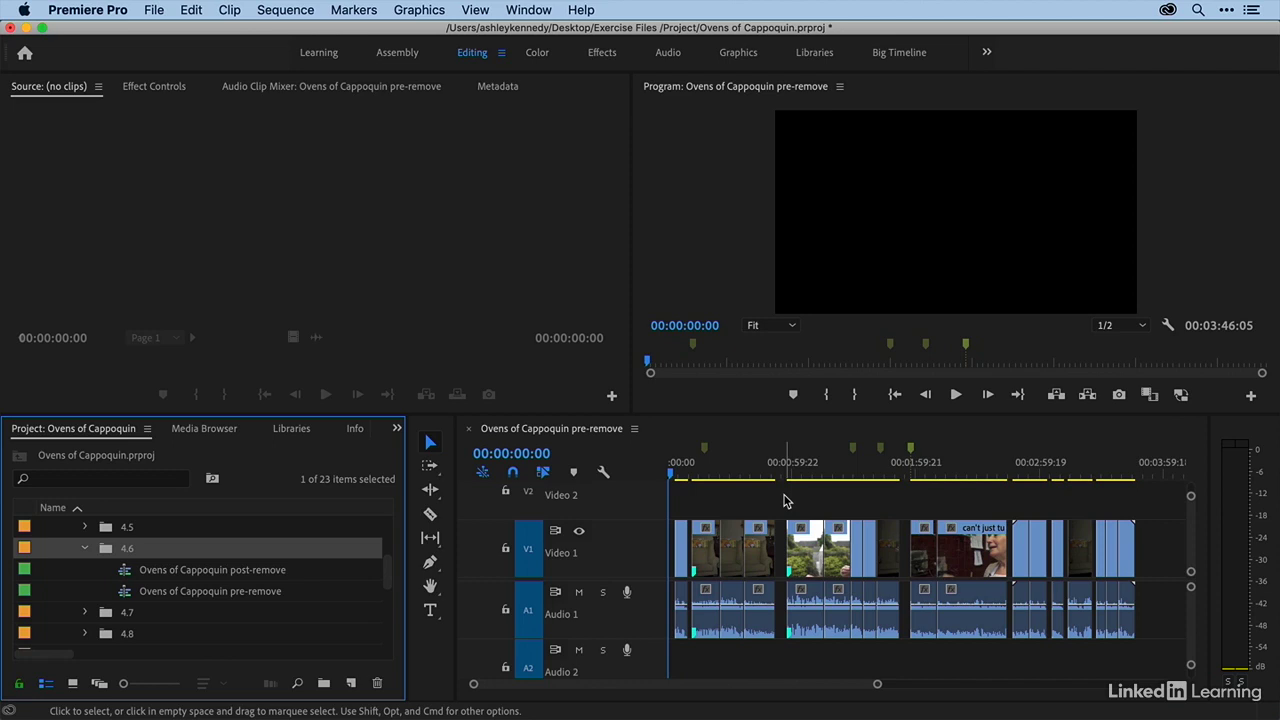
Step: Try deleting the clip group from about 00:00:57 to 00:01:52 while leaving its gap, and undo the deletion
click(801, 535)
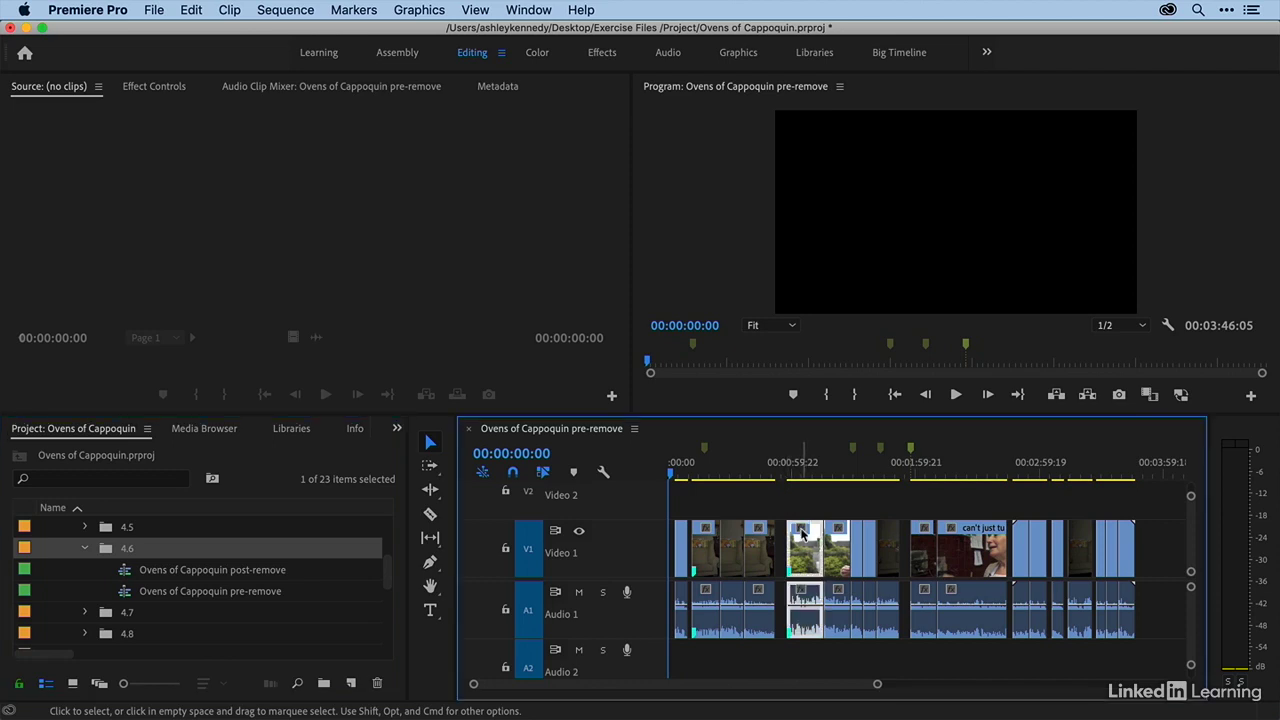
drag(800, 506, 887, 627)
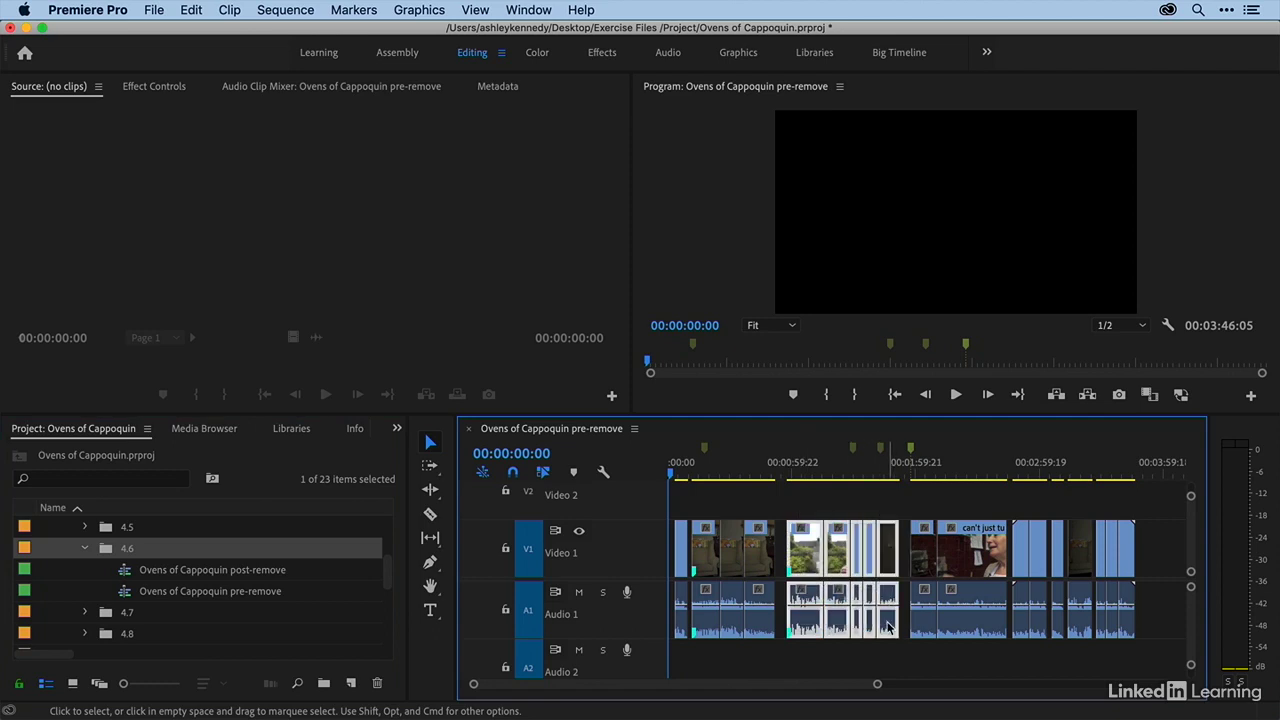
key(Delete)
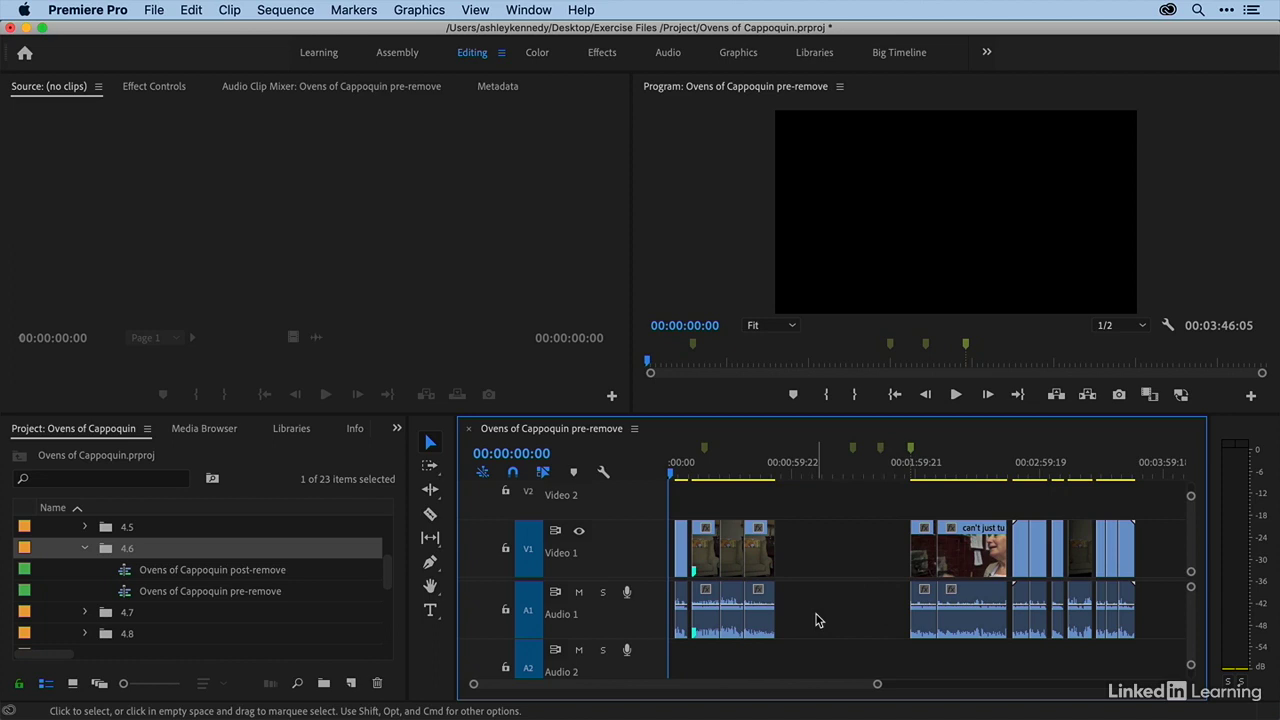
key(super+z)
Step: Try ripple-deleting the same clip group so the gap closes, and undo the ripple delete
drag(800, 497, 891, 627)
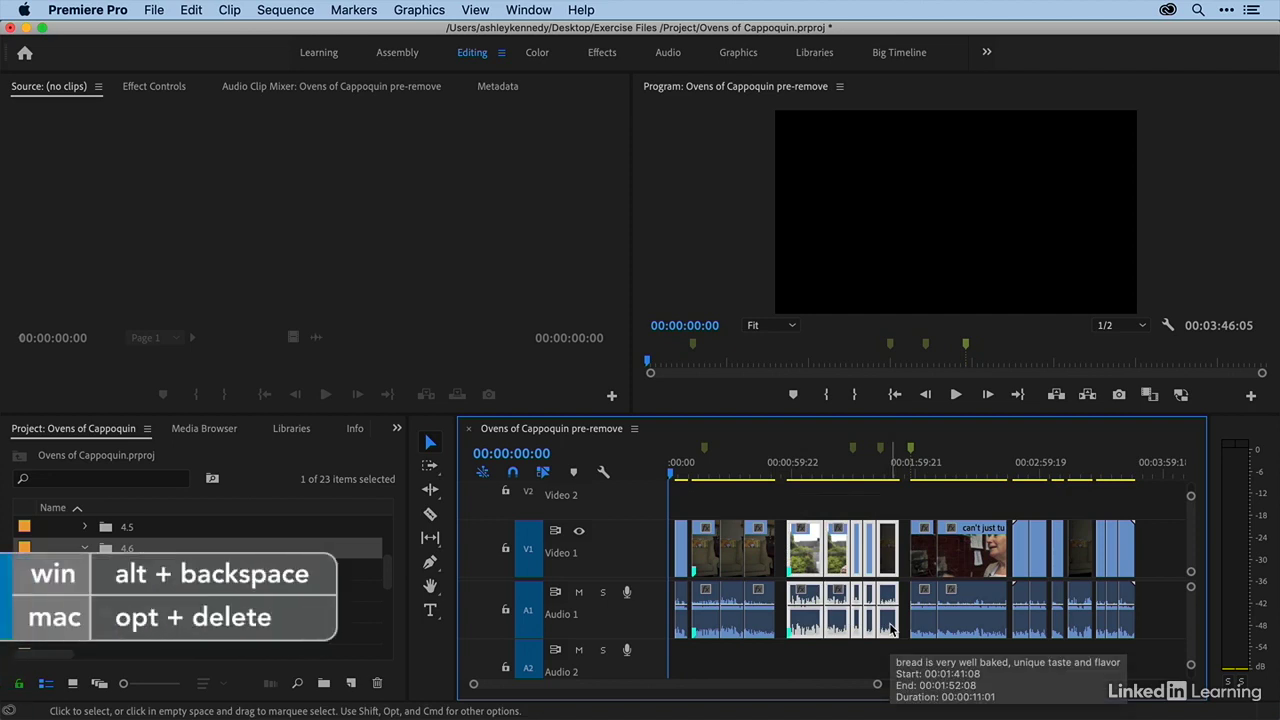
key(alt+BackSpace)
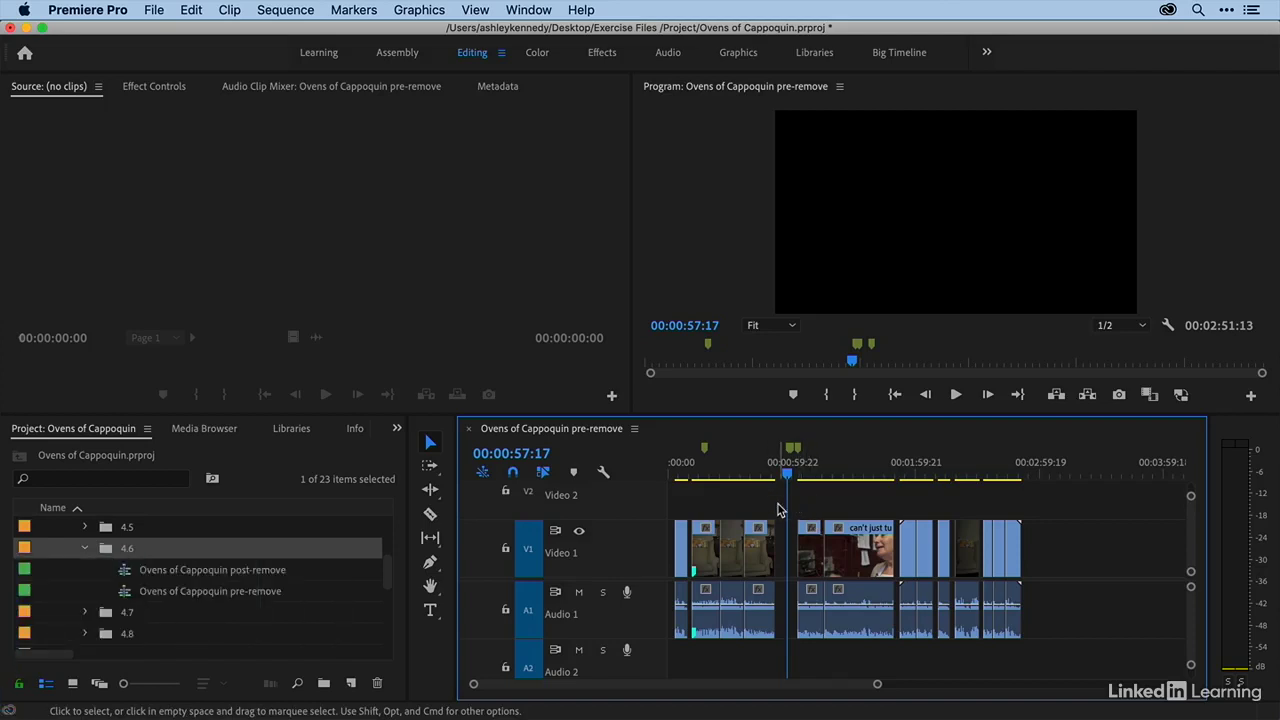
key(super+z)
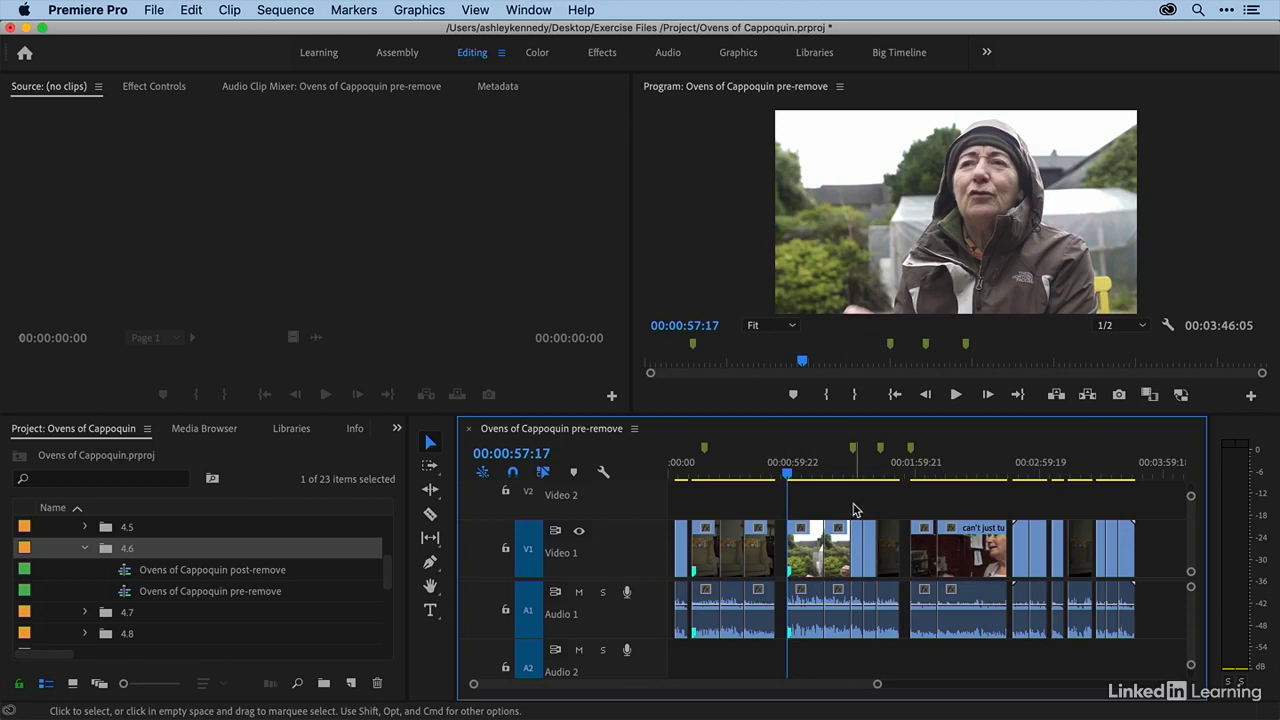
Step: Play the "history of bakery" clip from its start through to the beginning of the next clip
click(688, 472)
key(=)
key(=)
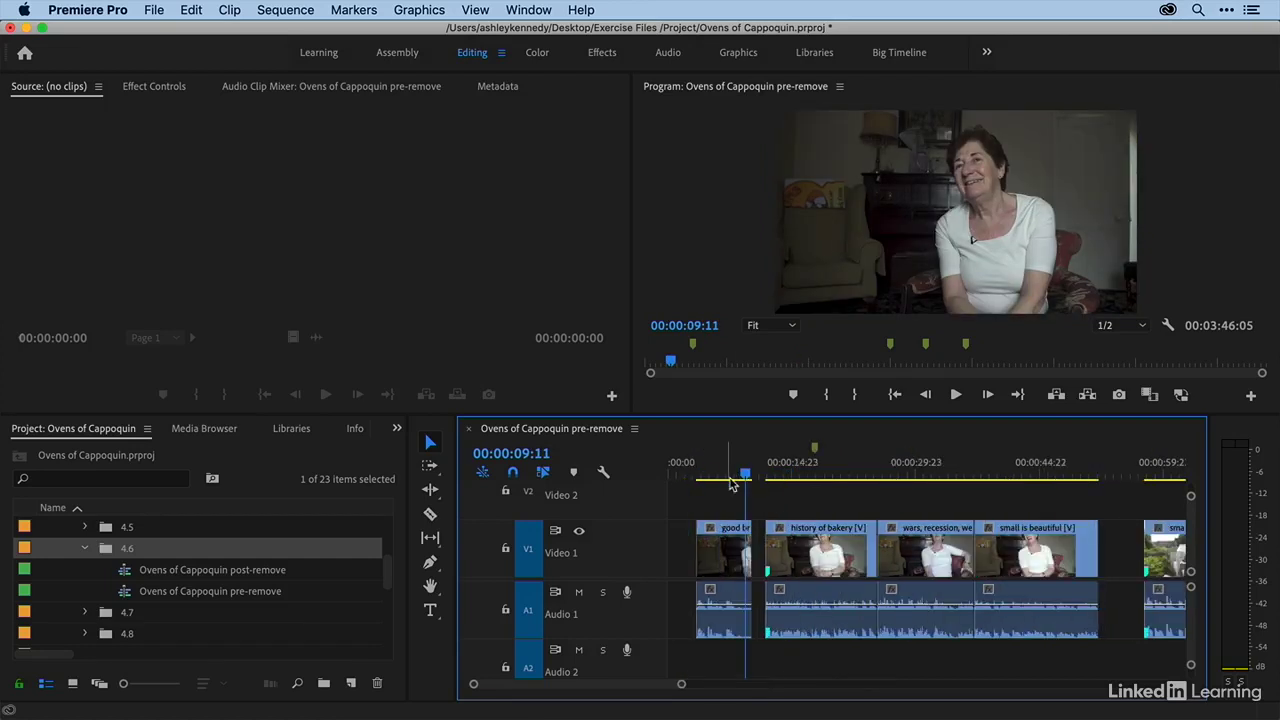
click(765, 473)
key(space)
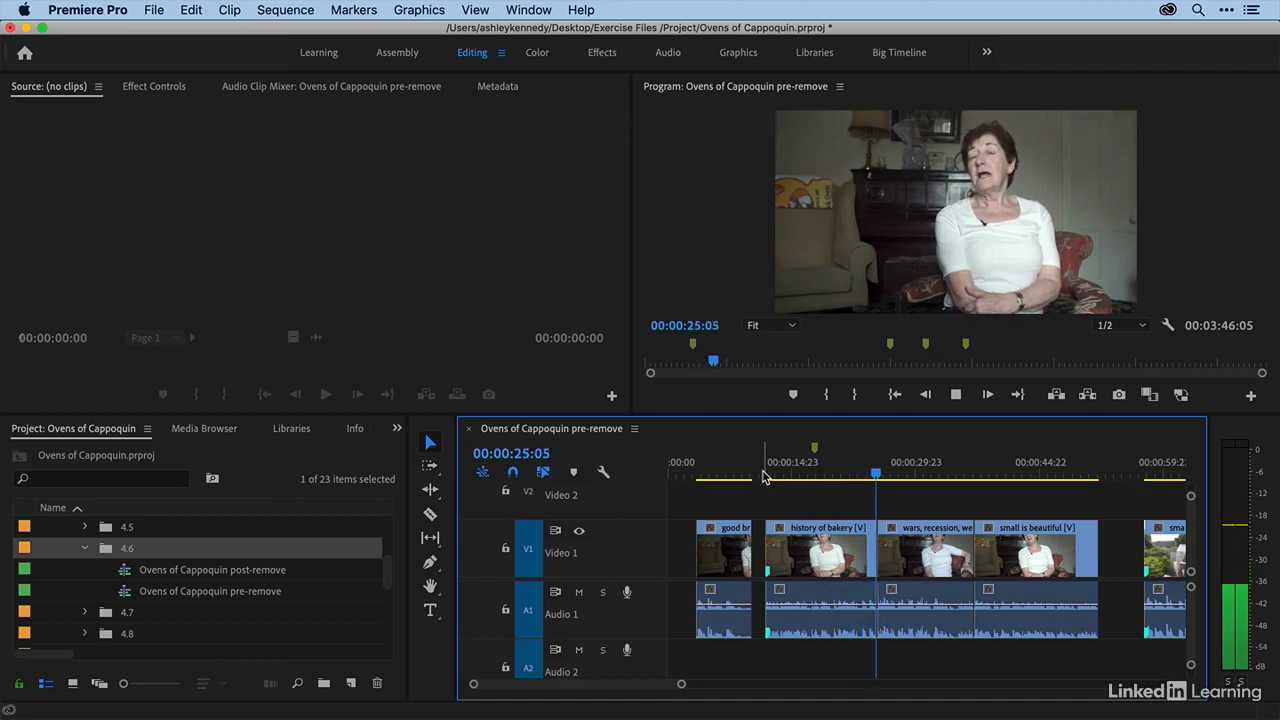
key(space)
Step: Review the "history of bakery" clip around its sequence marker, stopping playback at 00:00:18:09
click(770, 476)
key(=)
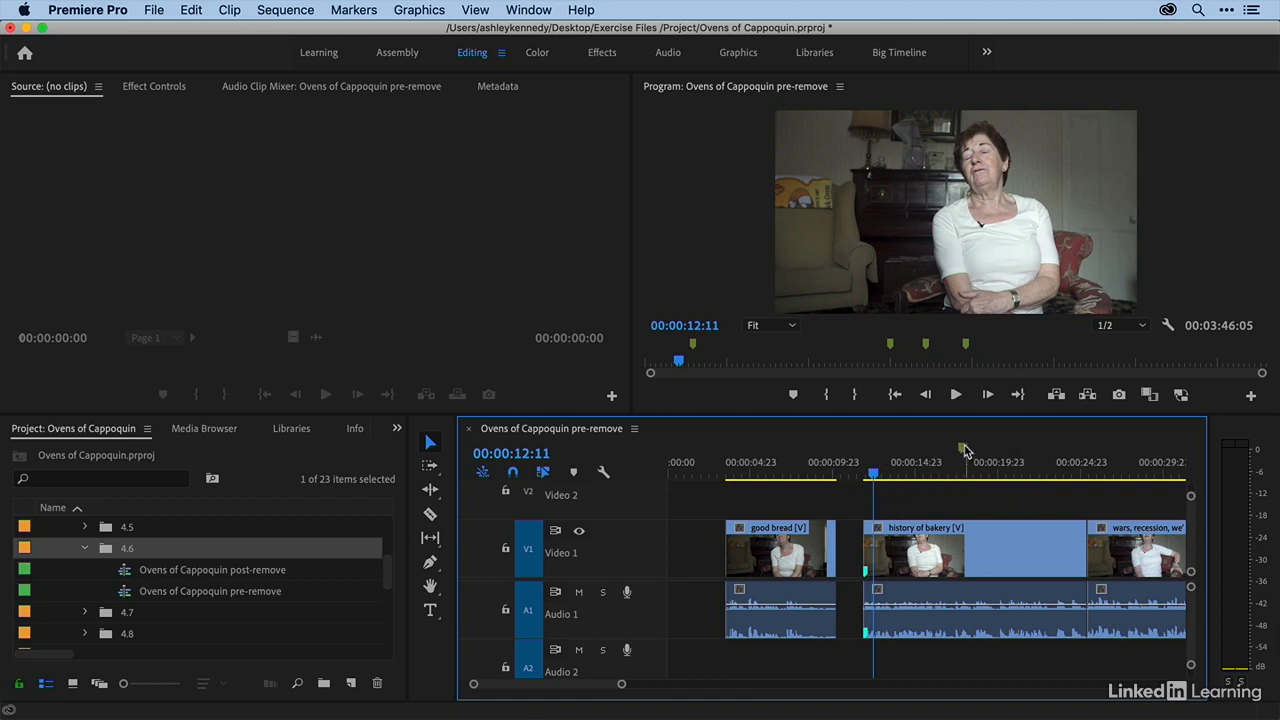
click(950, 476)
key(=)
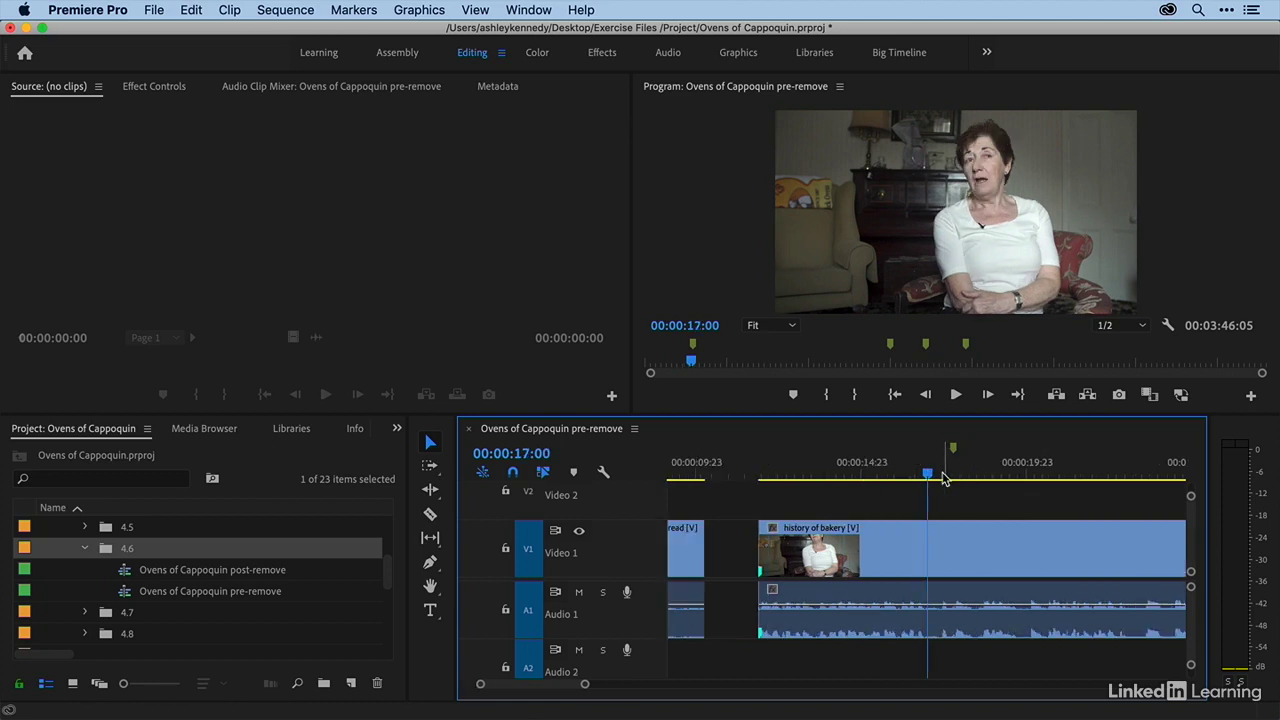
scroll(935, 480, right, 3)
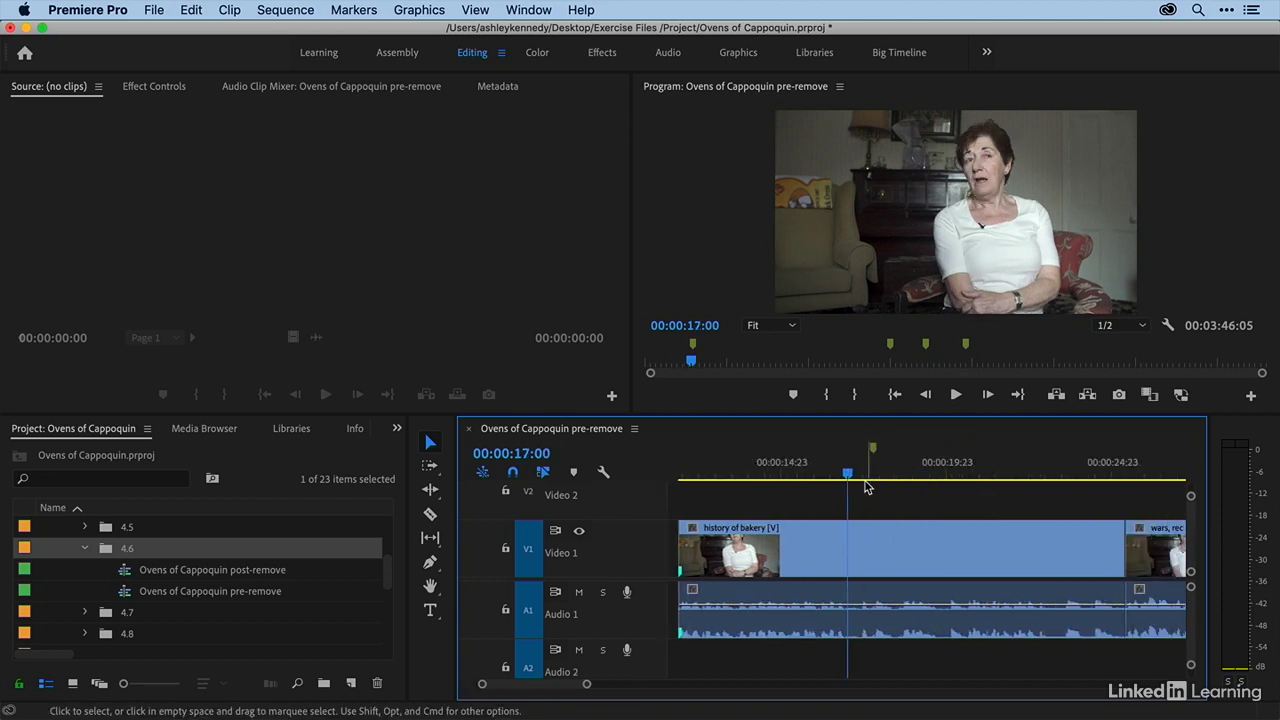
key(space)
key(space)
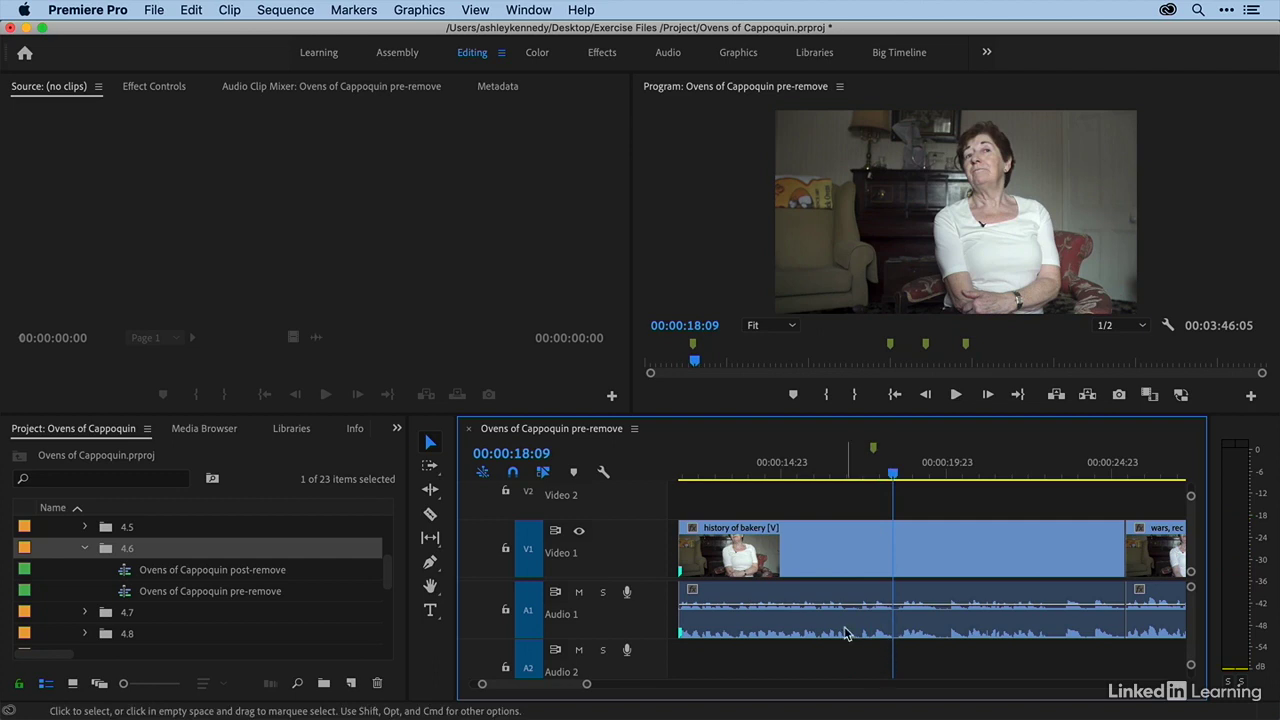
Step: Split the "history of bakery" clip with the Razor tool at the marker (00:00:17:18) and at 00:00:18:09
click(429, 515)
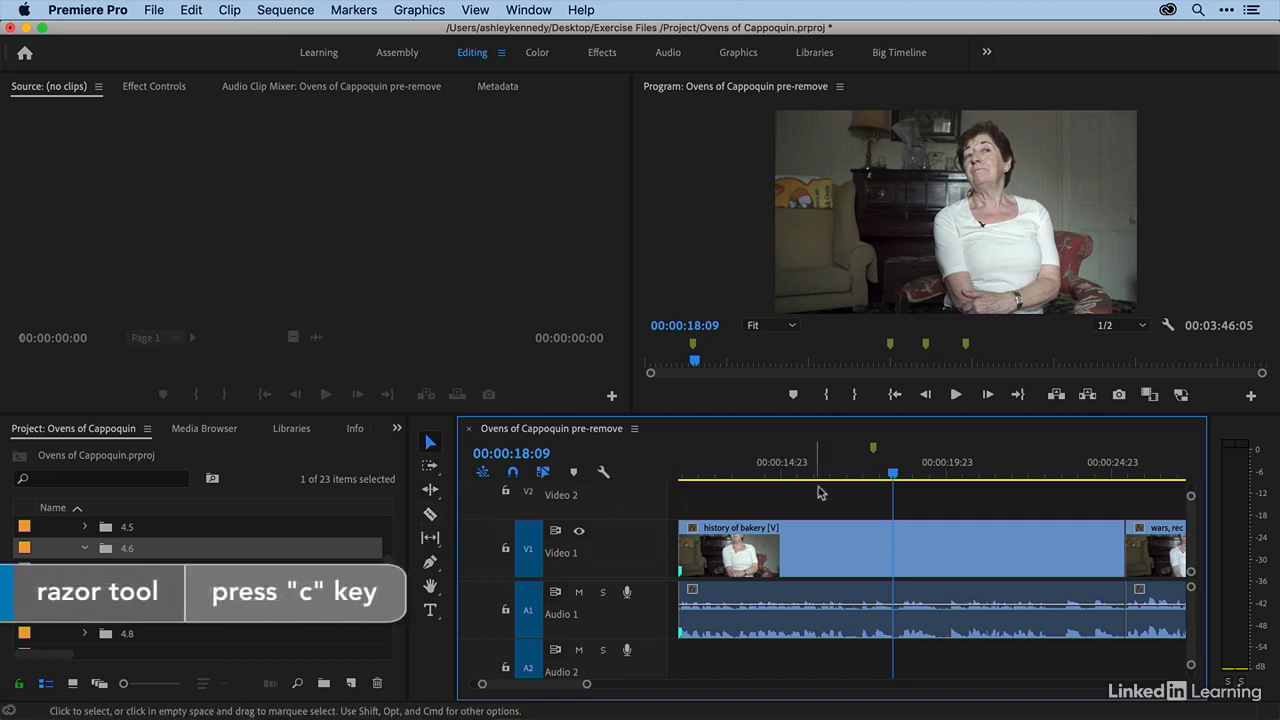
key(=)
key(c)
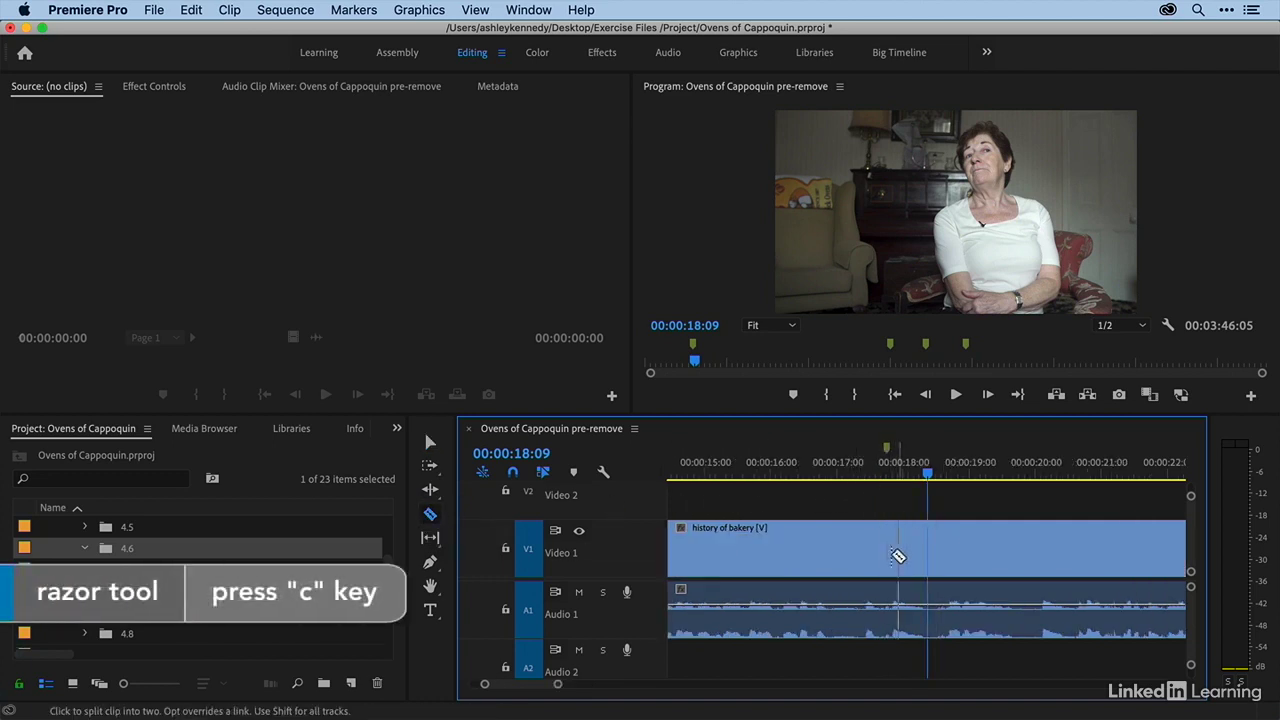
click(888, 552)
click(929, 558)
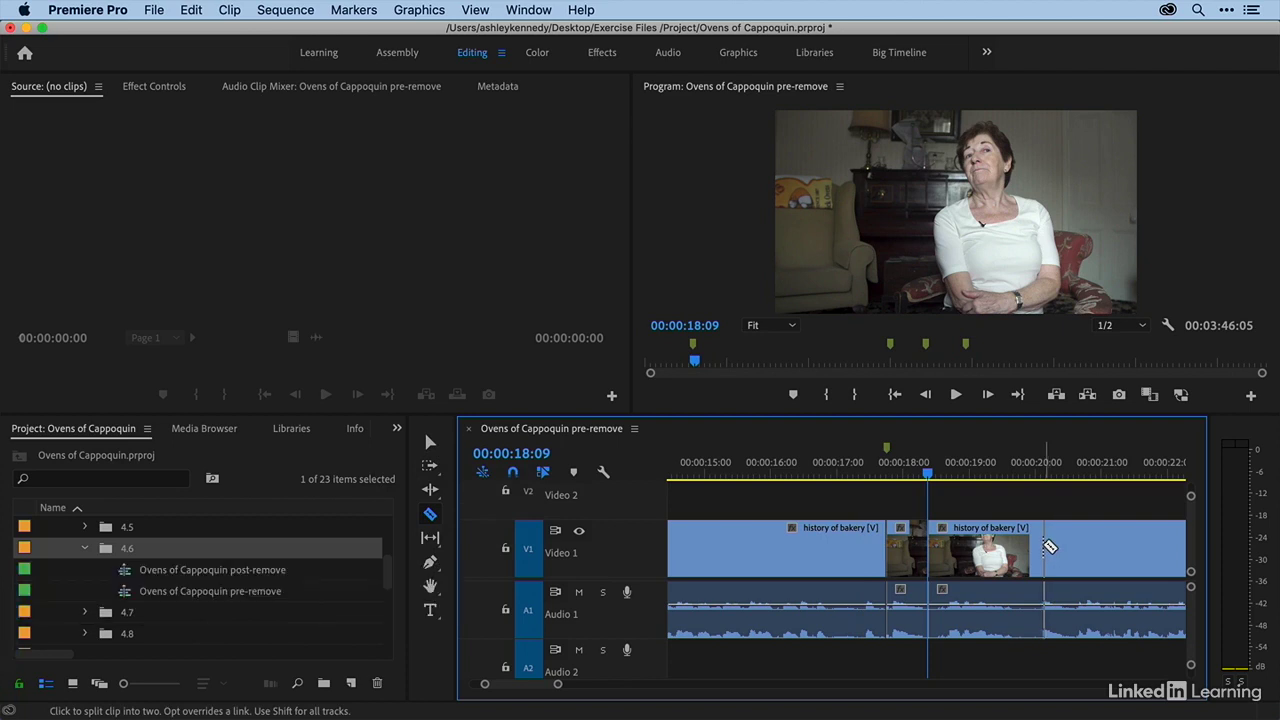
Step: Try deleting the short piece between the two razor cuts while leaving a gap, and undo the deletion
key(v)
click(903, 543)
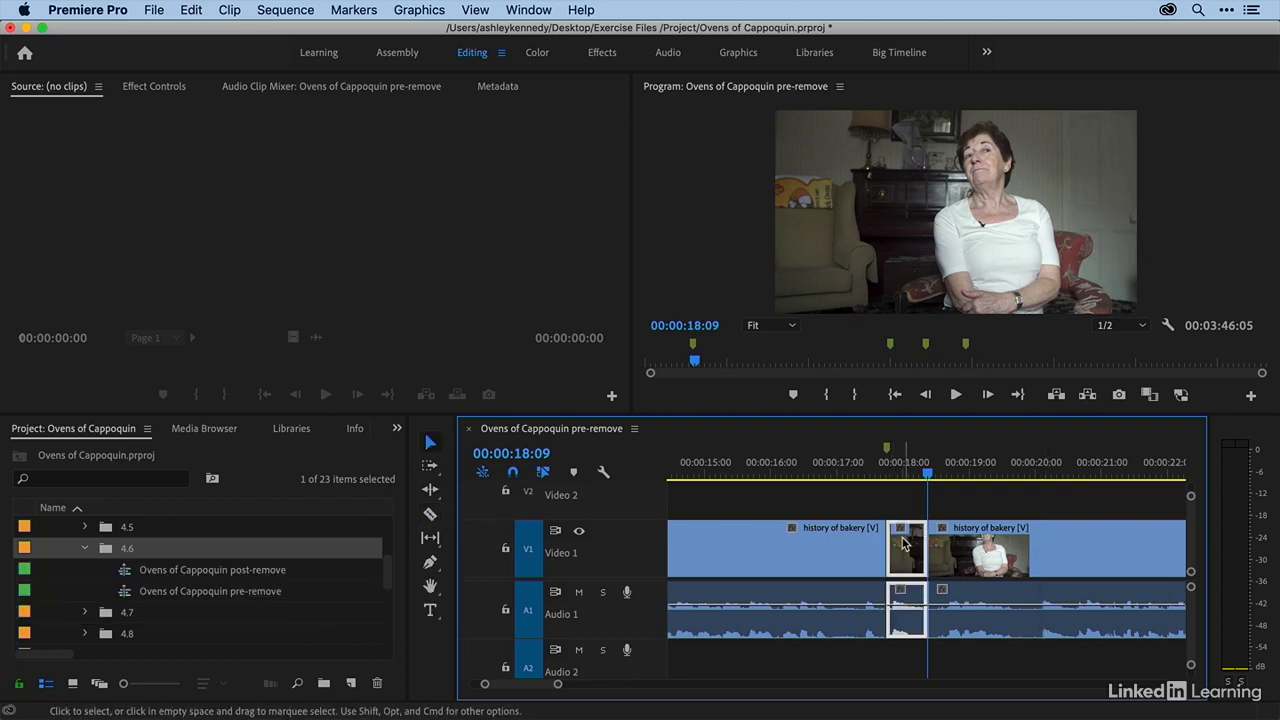
key(Delete)
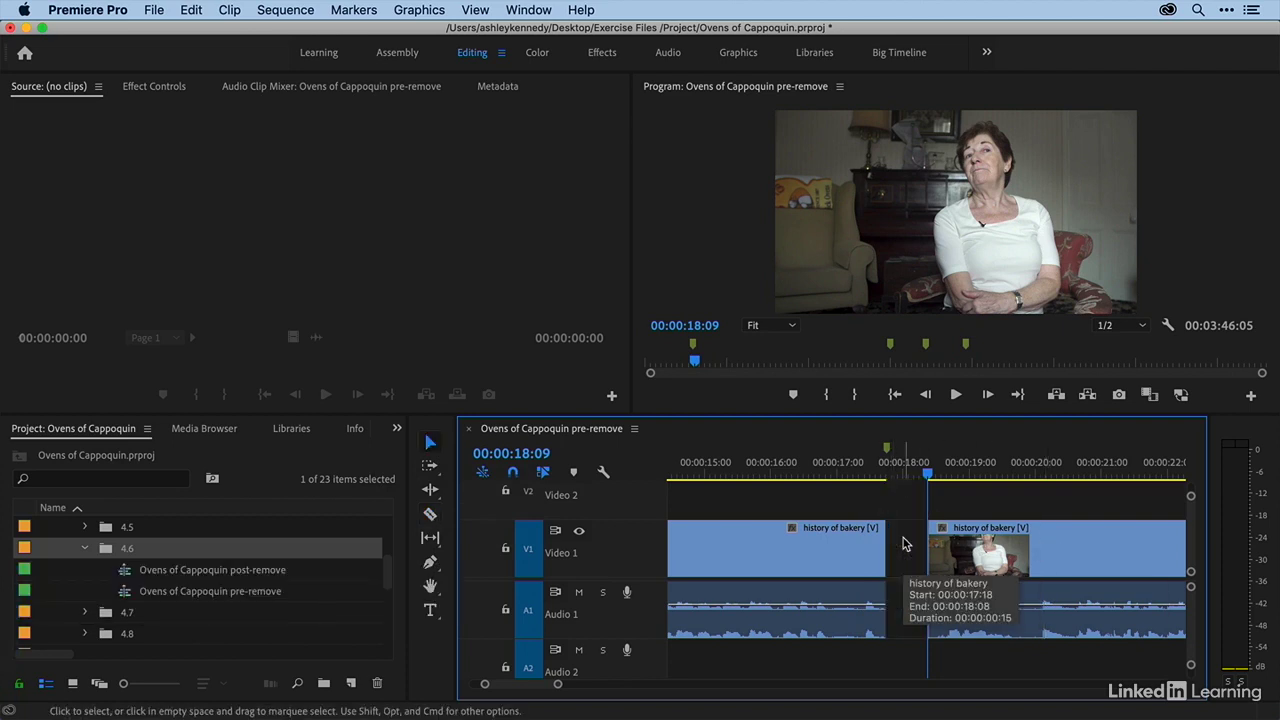
key(super+z)
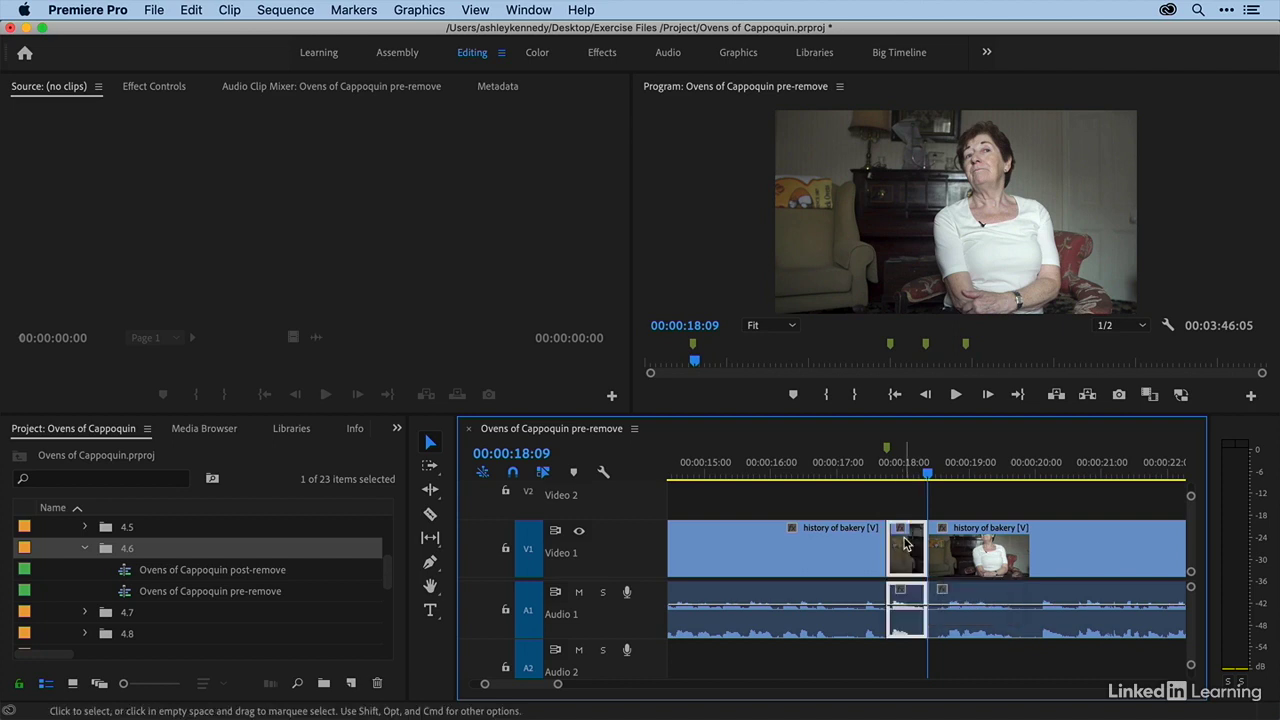
Step: Ripple-delete the short piece between the razor cuts and play across the new edit point
key(shift+Delete)
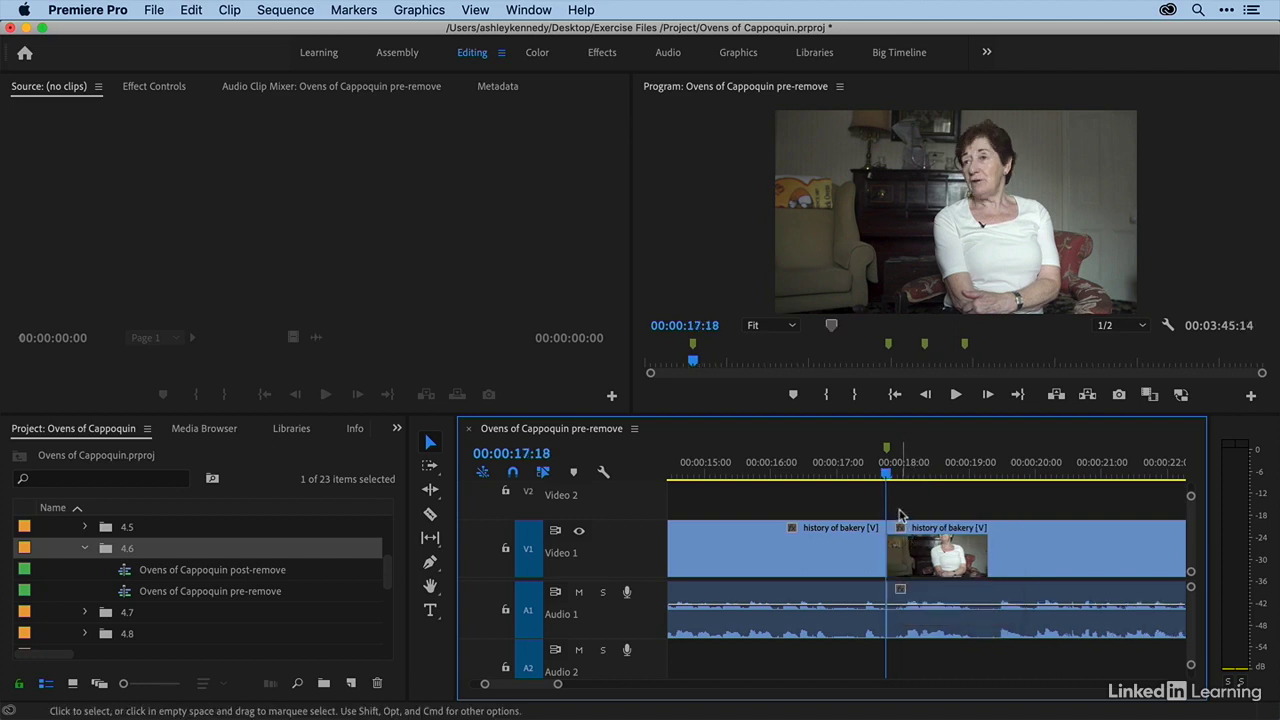
click(781, 472)
key(space)
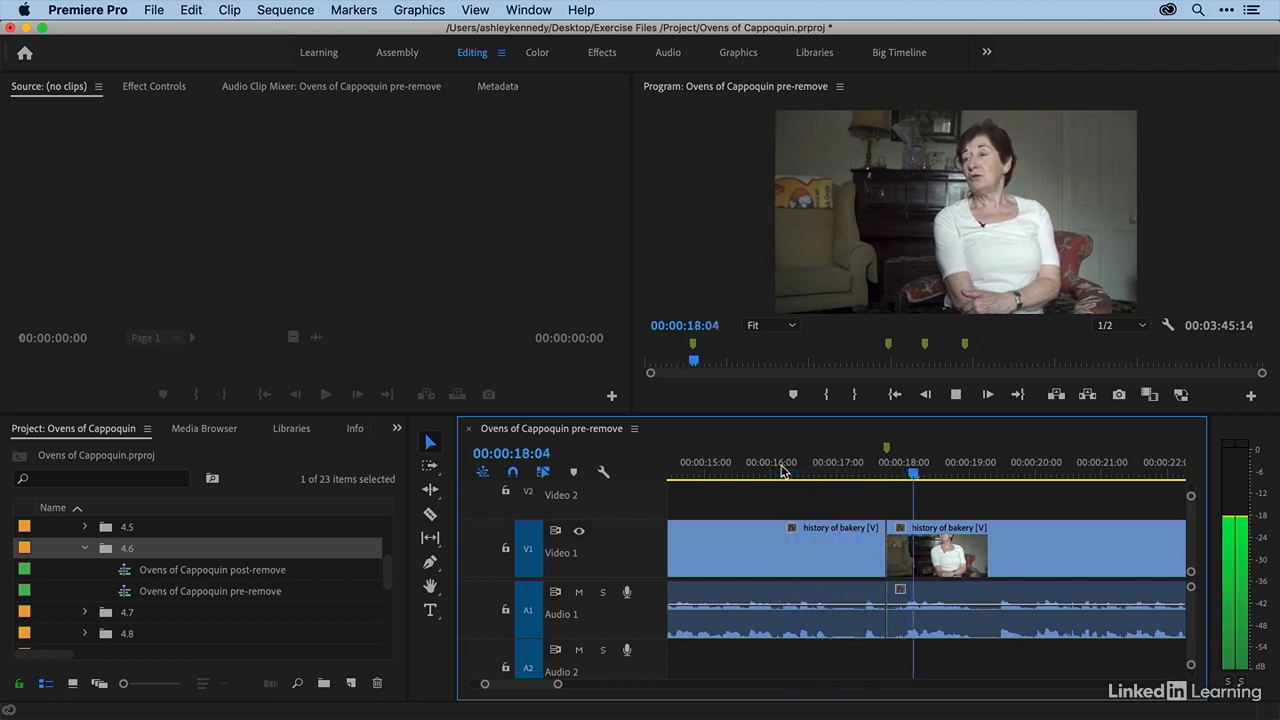
key(space)
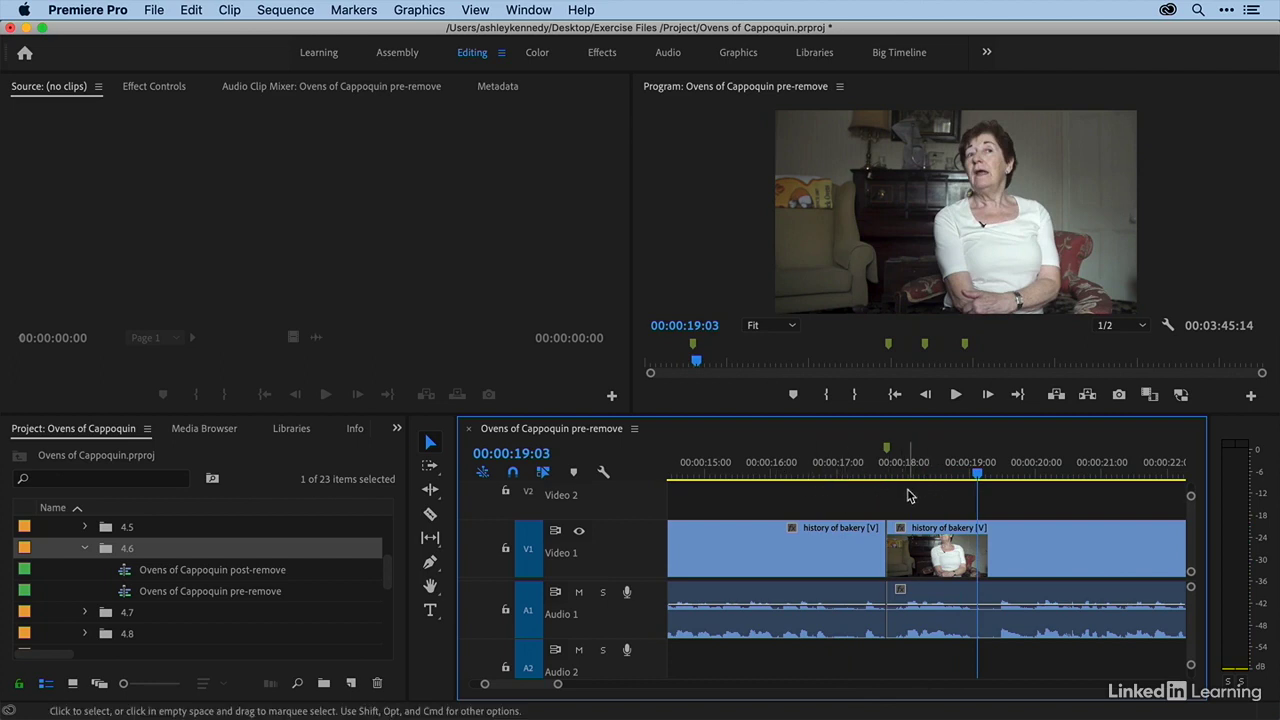
Step: Undo the ripple delete and both razor cuts in the "history of bakery" clip
key(super+z)
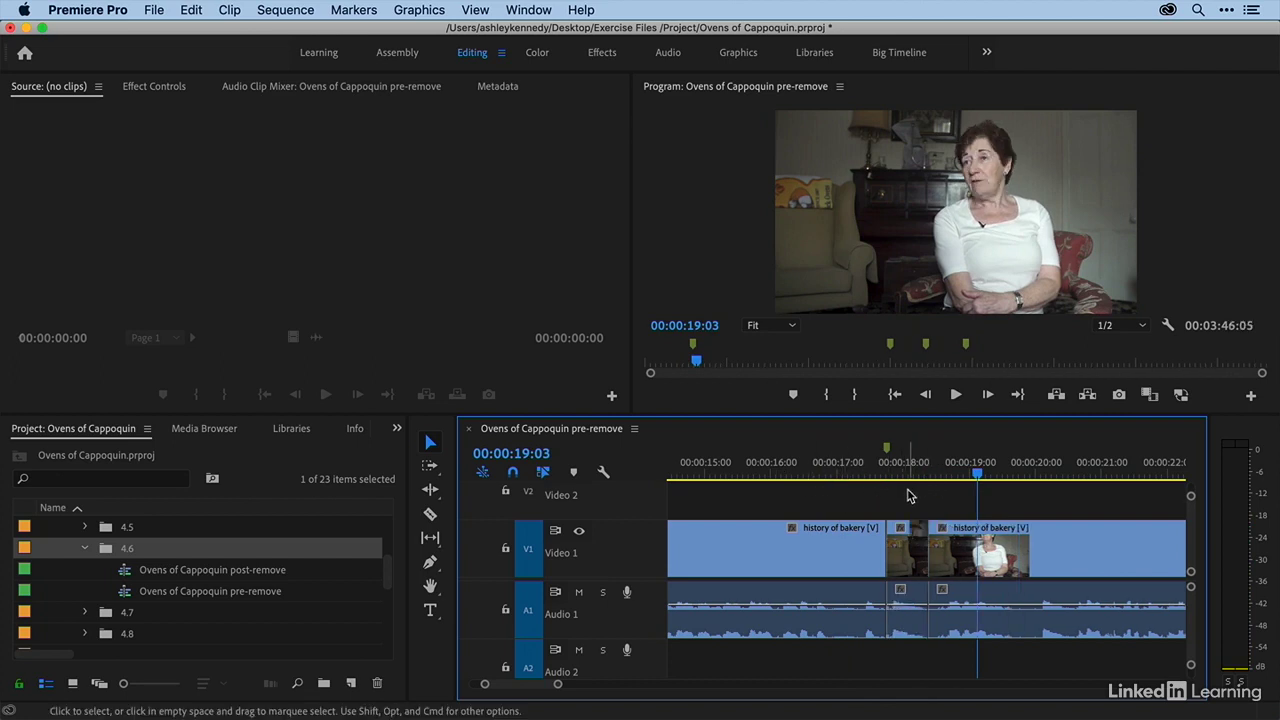
key(super+z)
key(super+z)
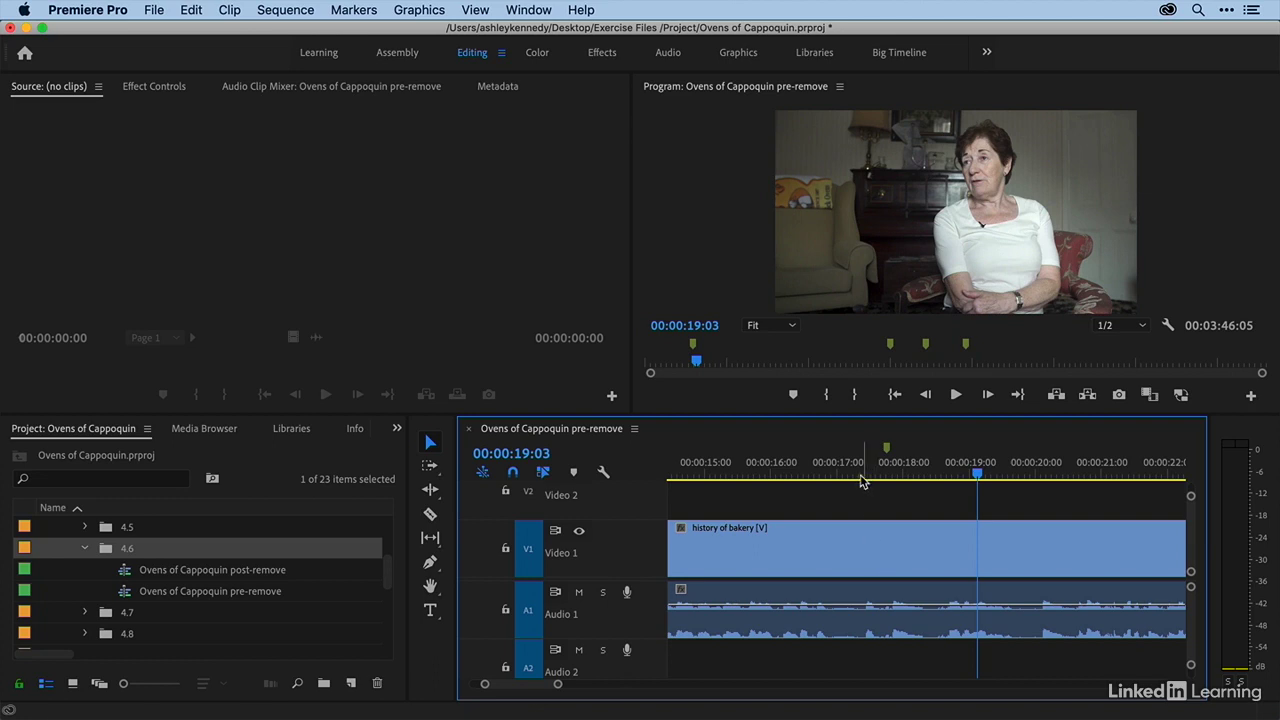
Step: Mark In at 00:00:17:18 and Out at 00:00:18:11 in the "history of bakery" clip and extract that range
drag(866, 478, 890, 480)
key(space)
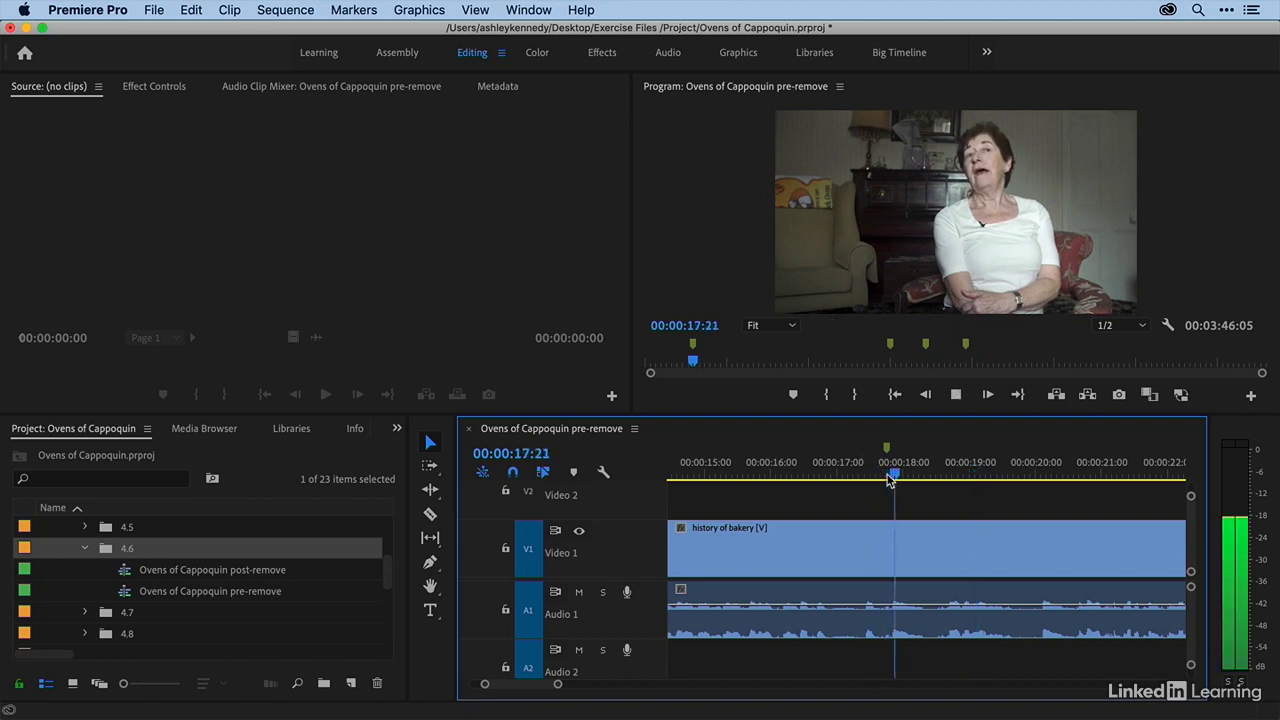
click(887, 479)
key(i)
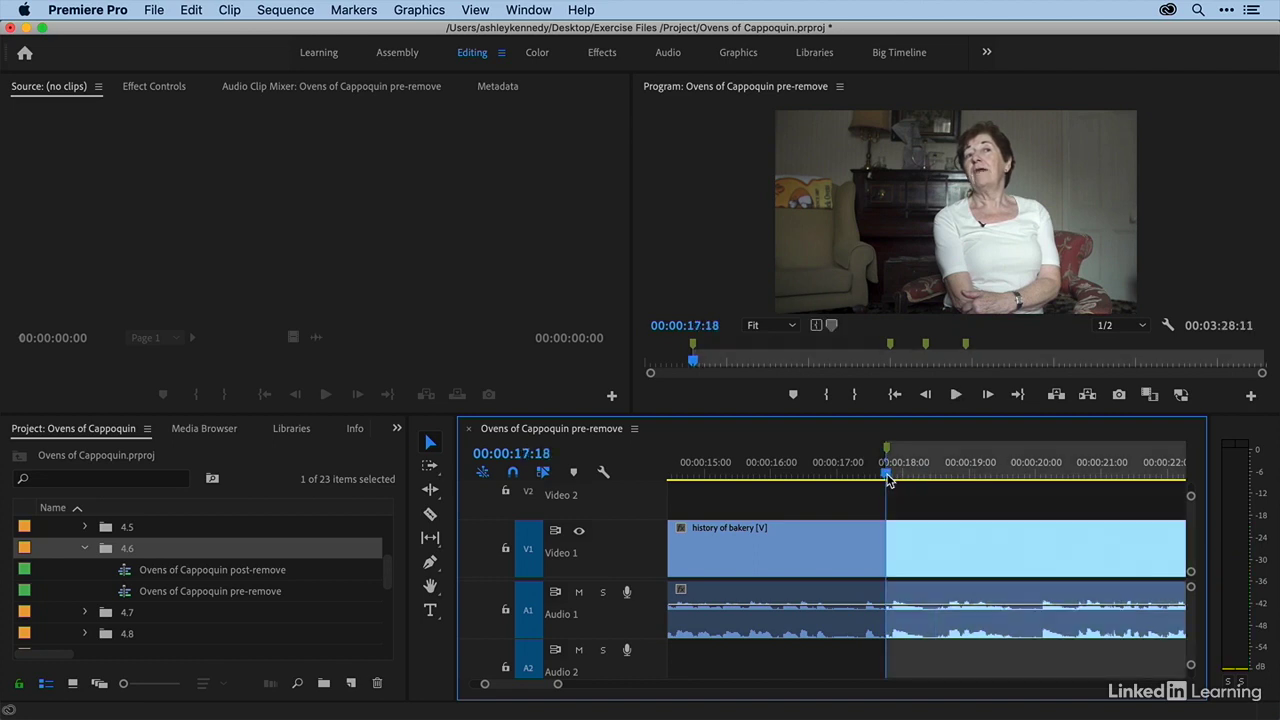
key(space)
key(space)
key(o)
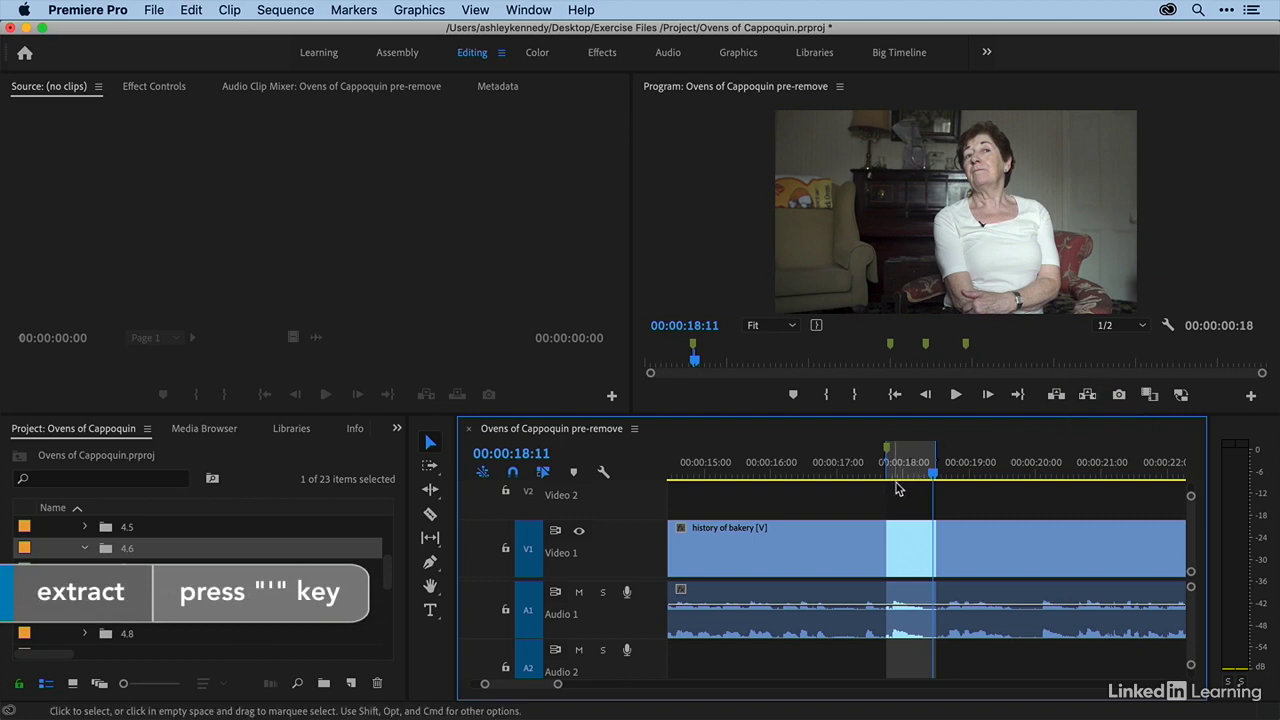
key(apostrophe)
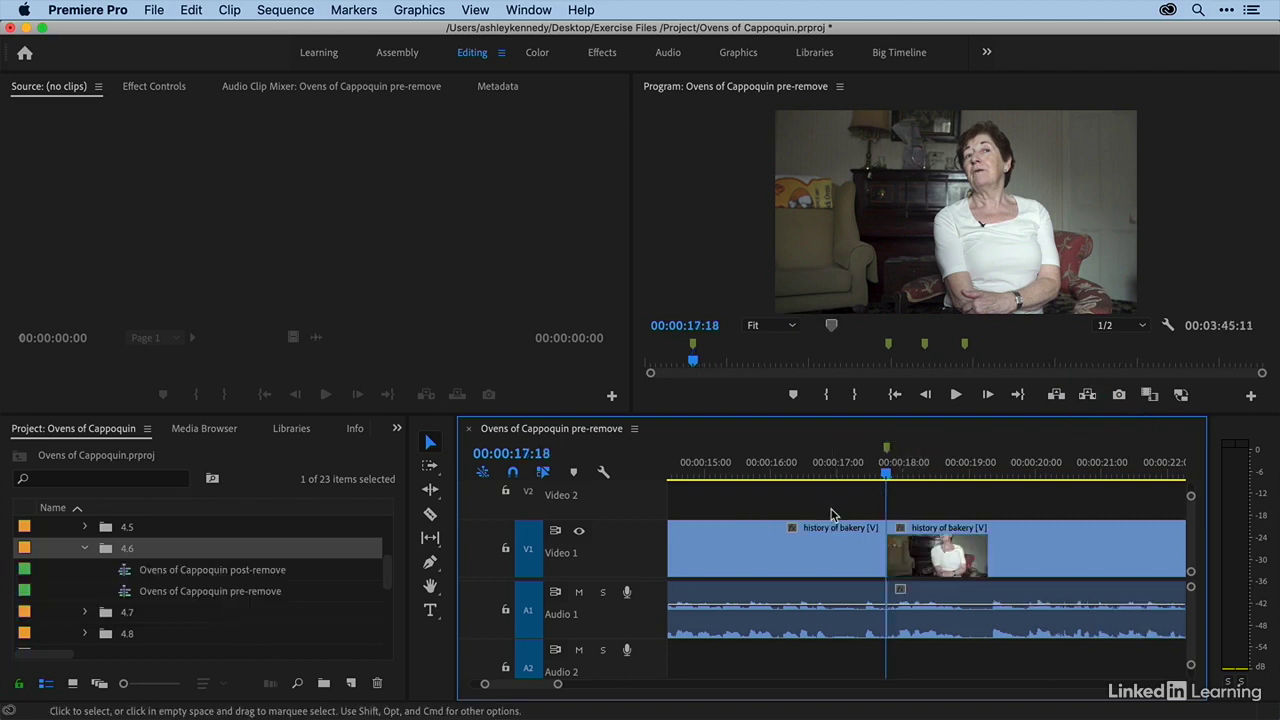
Step: Play the sequence across the extracted edit at 00:00:17:18 to check the cut
click(817, 478)
key(space)
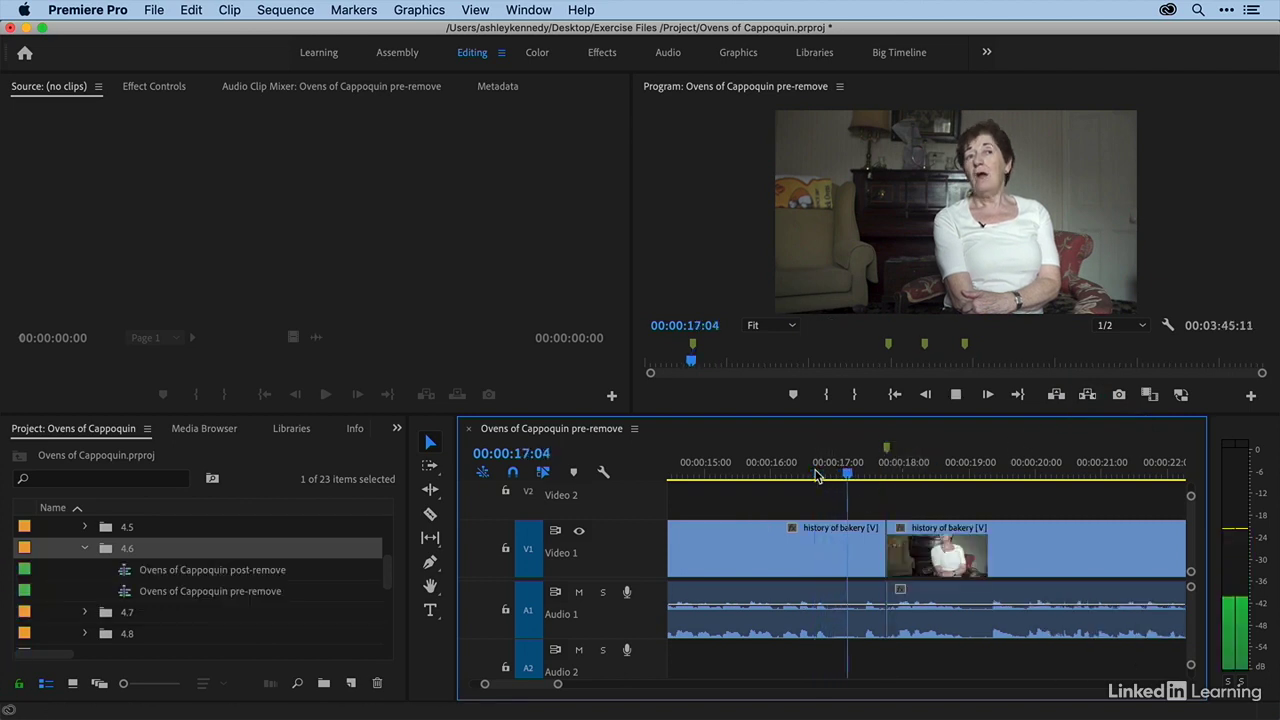
key(space)
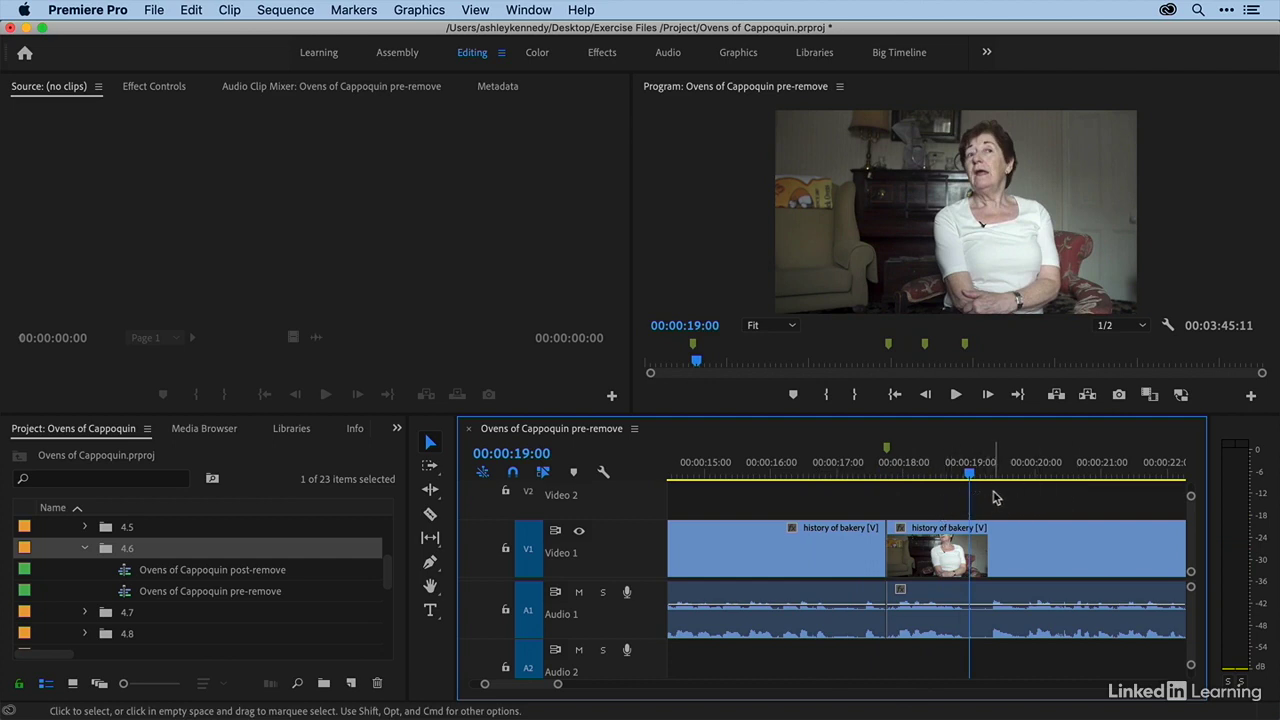
Step: Play the rest of the "history of bakery" clip from 00:00:19:00 to look for another section to remove
scroll(980, 507, right, 5)
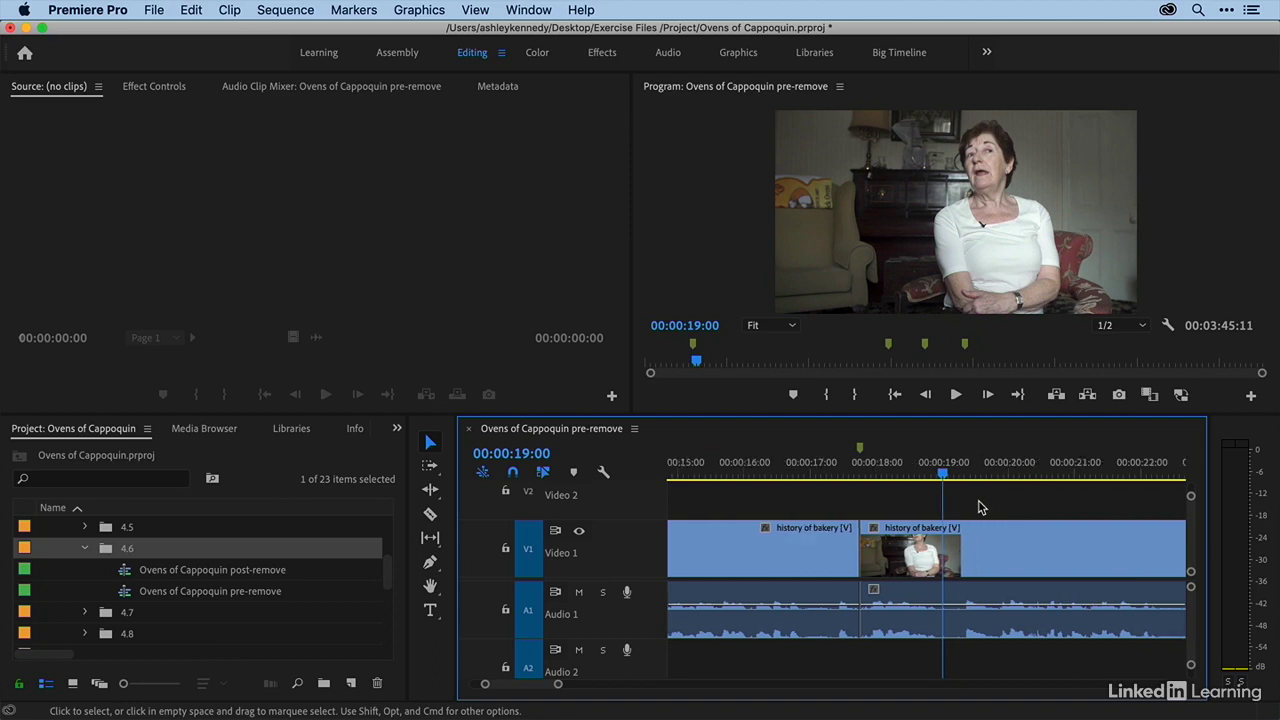
key(minus)
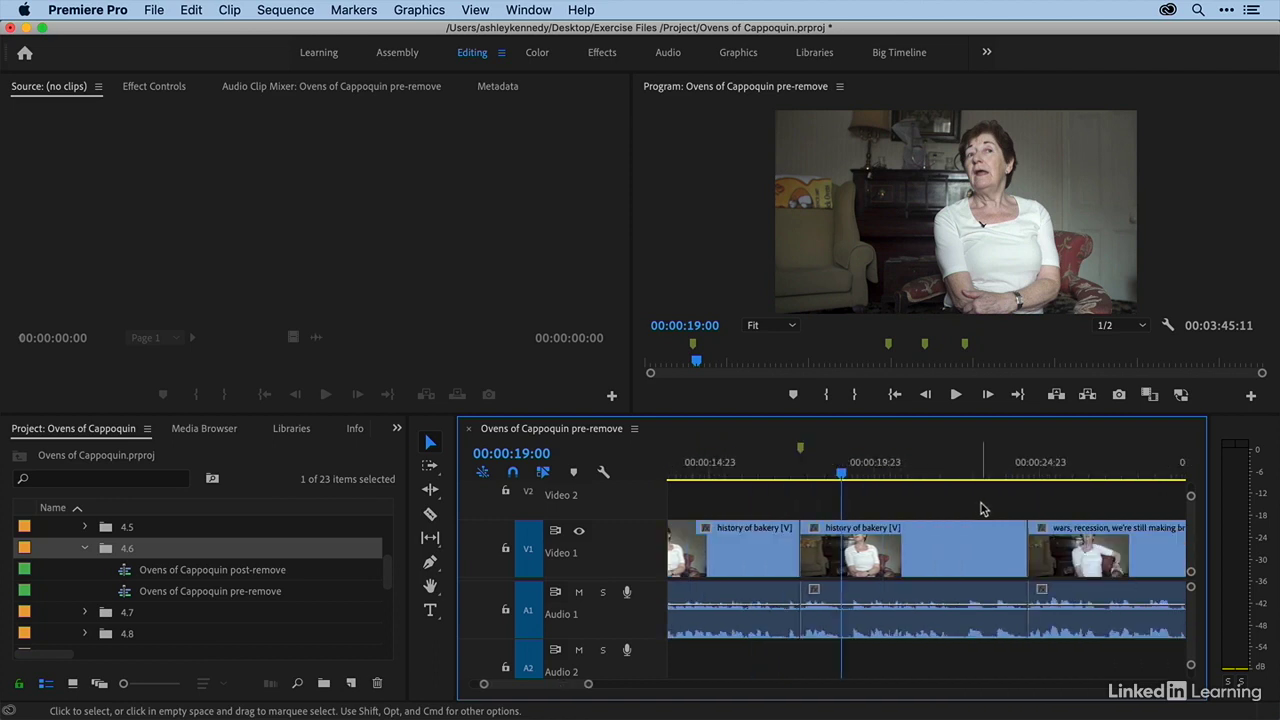
scroll(984, 510, right, 1)
key(space)
key(equal)
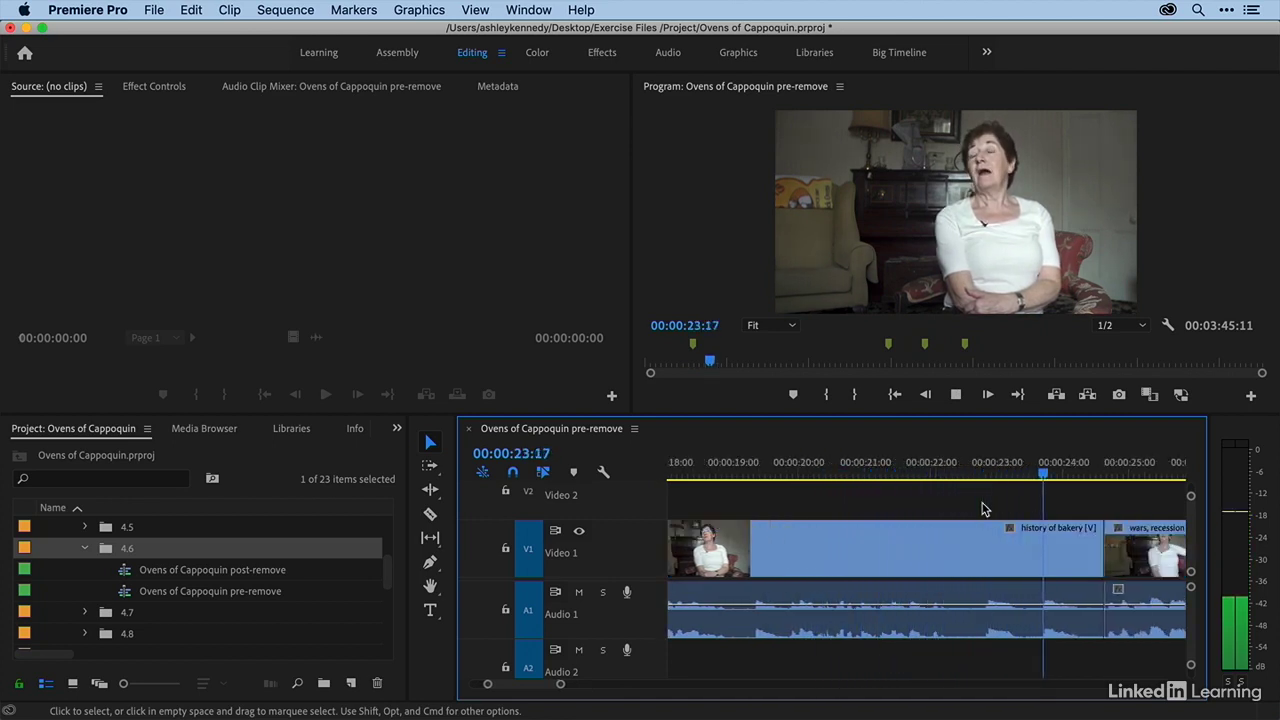
key(space)
Step: Mark In at 00:00:22:06 and Out at 00:00:23:14 near the end of "history of bakery" and extract that range
click(927, 476)
key(space)
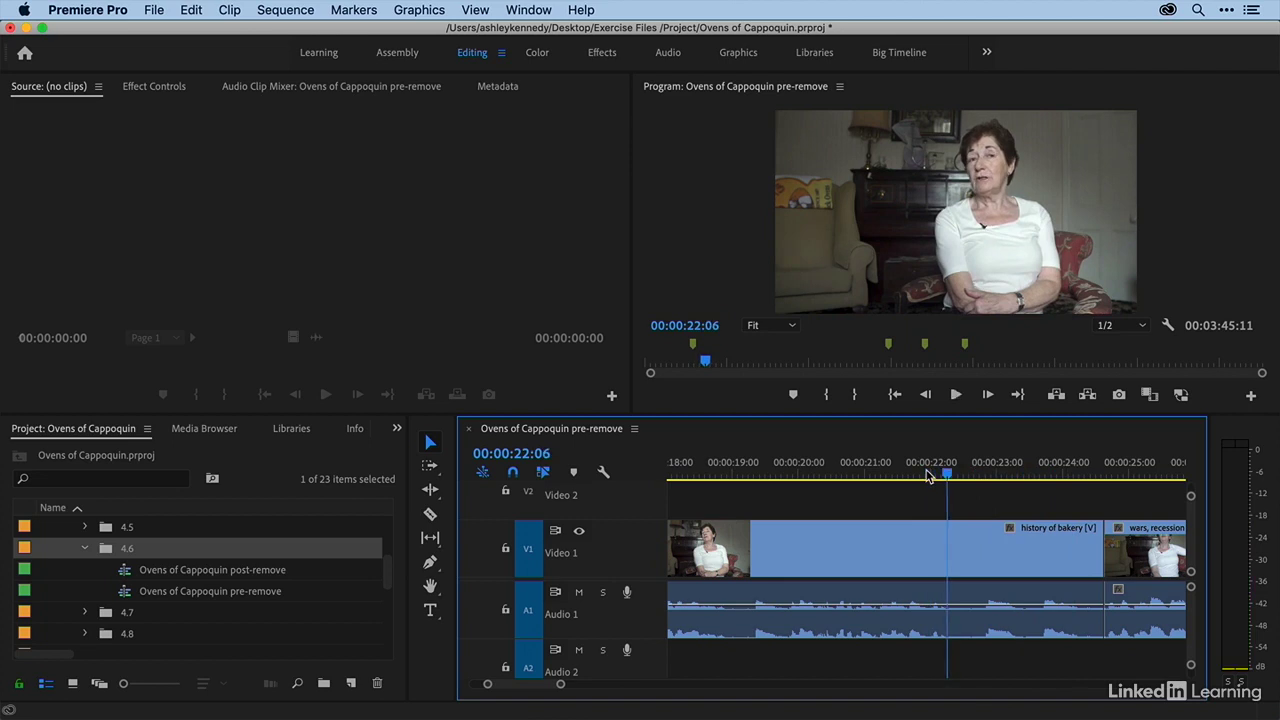
key(i)
key(space)
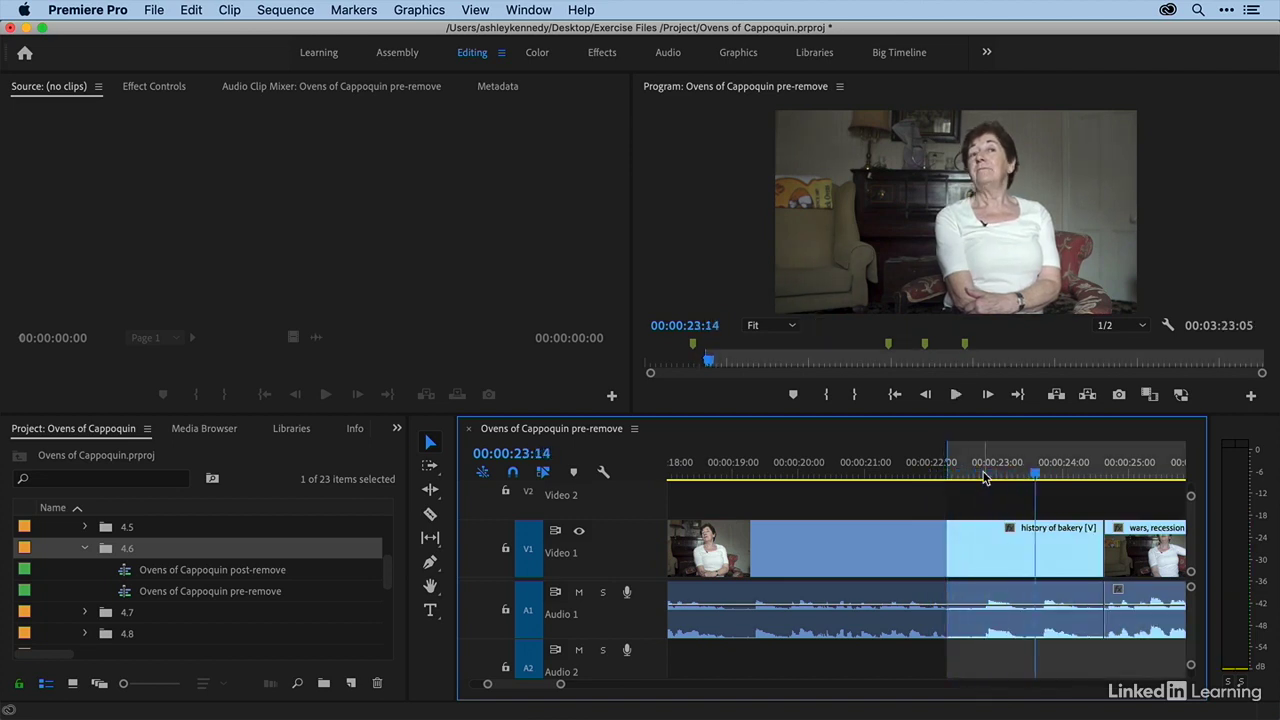
key(o)
key(apostrophe)
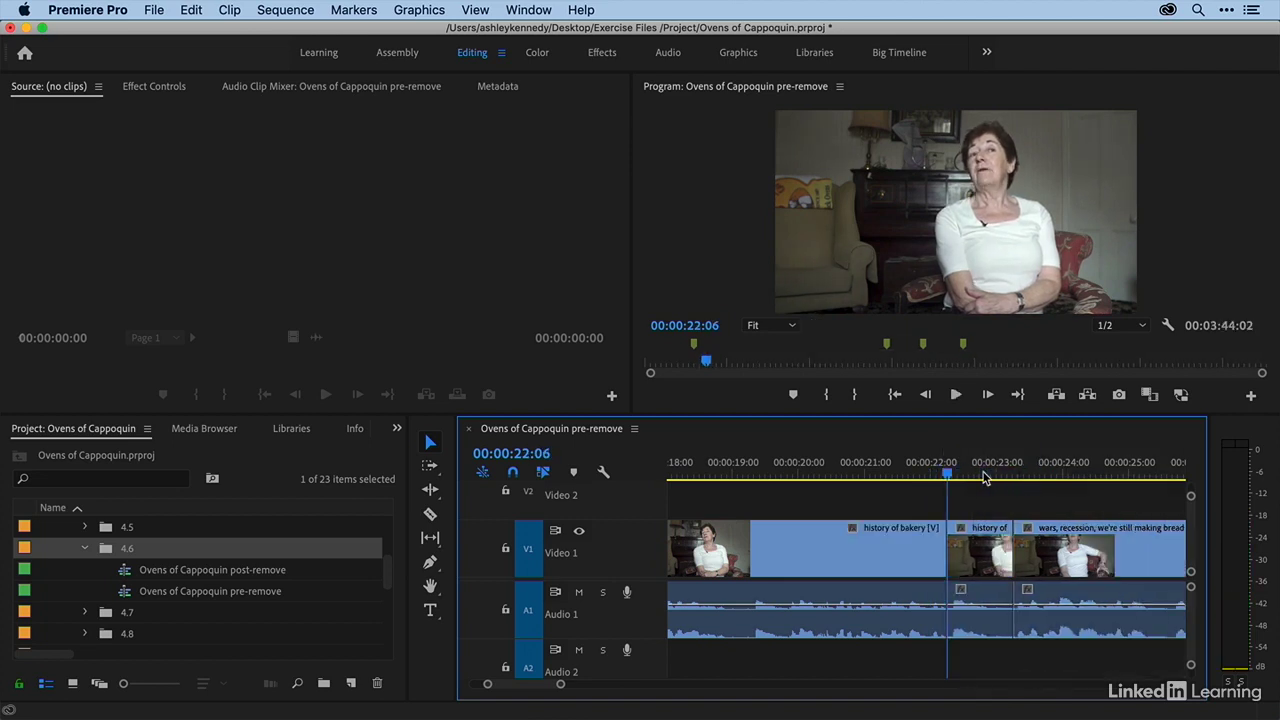
Step: Play the sequence from about 00:00:21:00 across the extracted edit at 00:00:22:06 to check the cut
click(870, 470)
key(space)
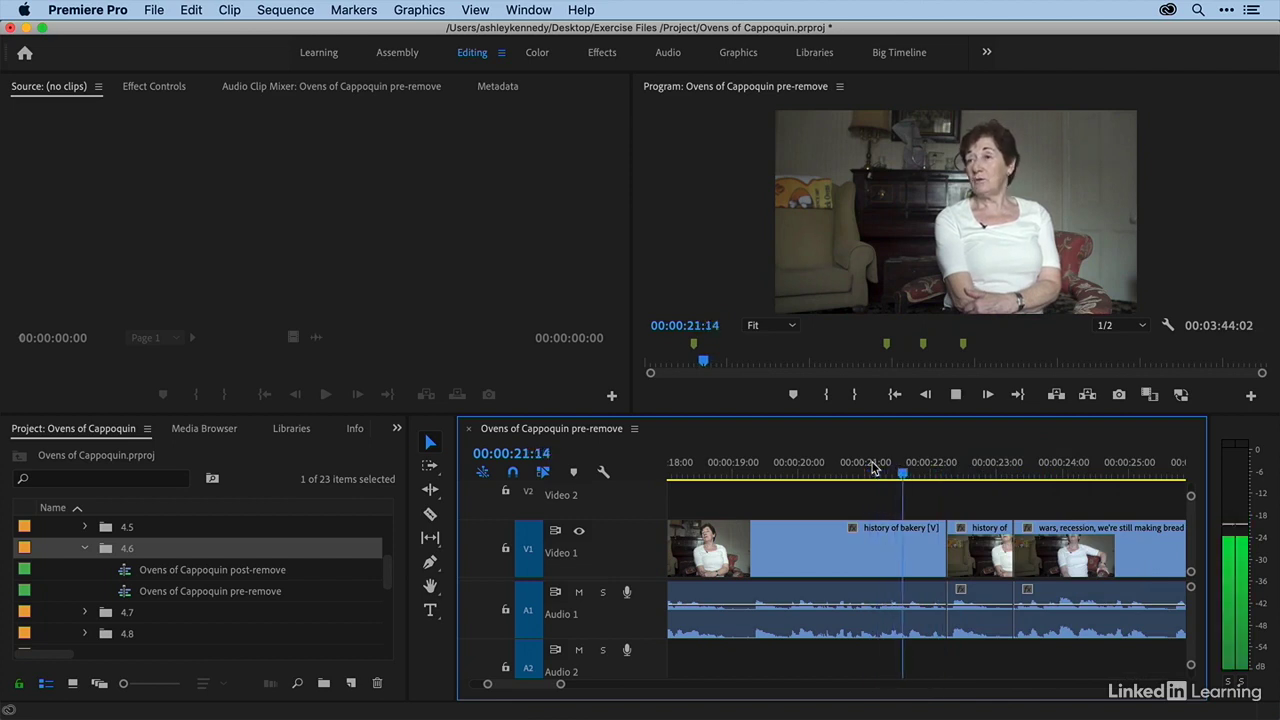
key(space)
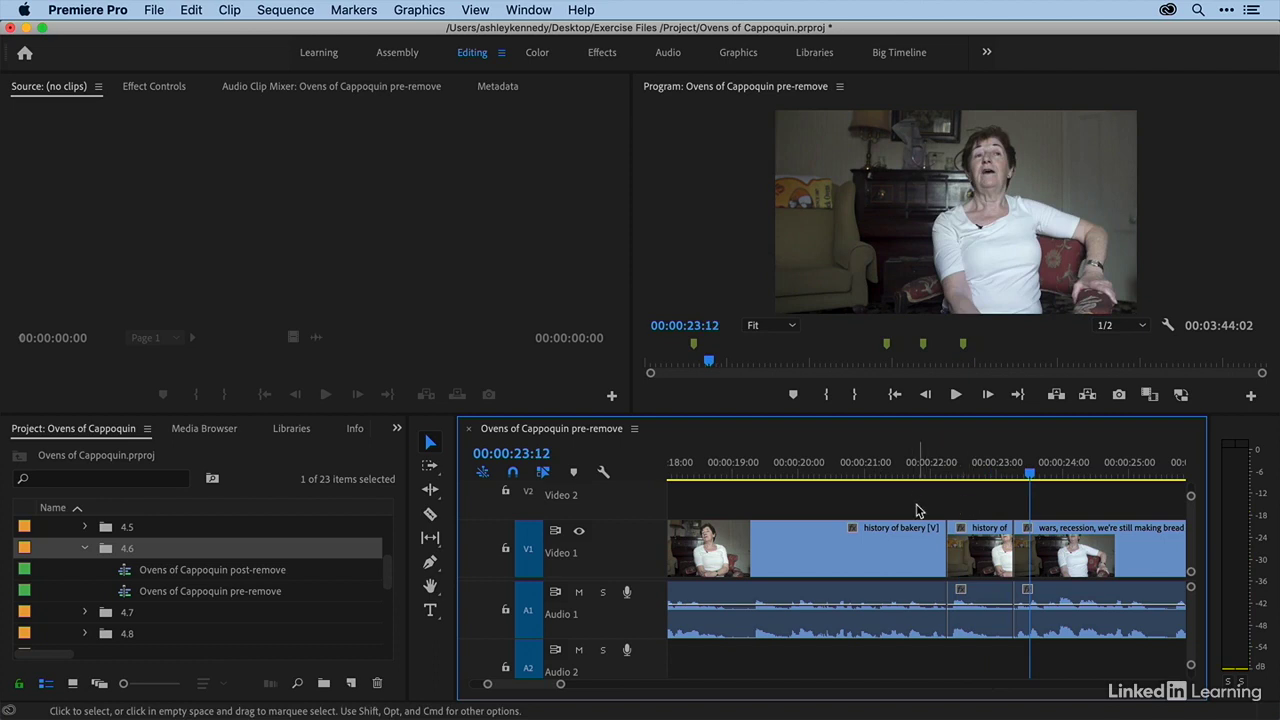
Step: Undo the last extraction, try lifting the marked 00:00:22:06 to 00:00:23:14 range from video and audio, and undo the lift
key(super+z)
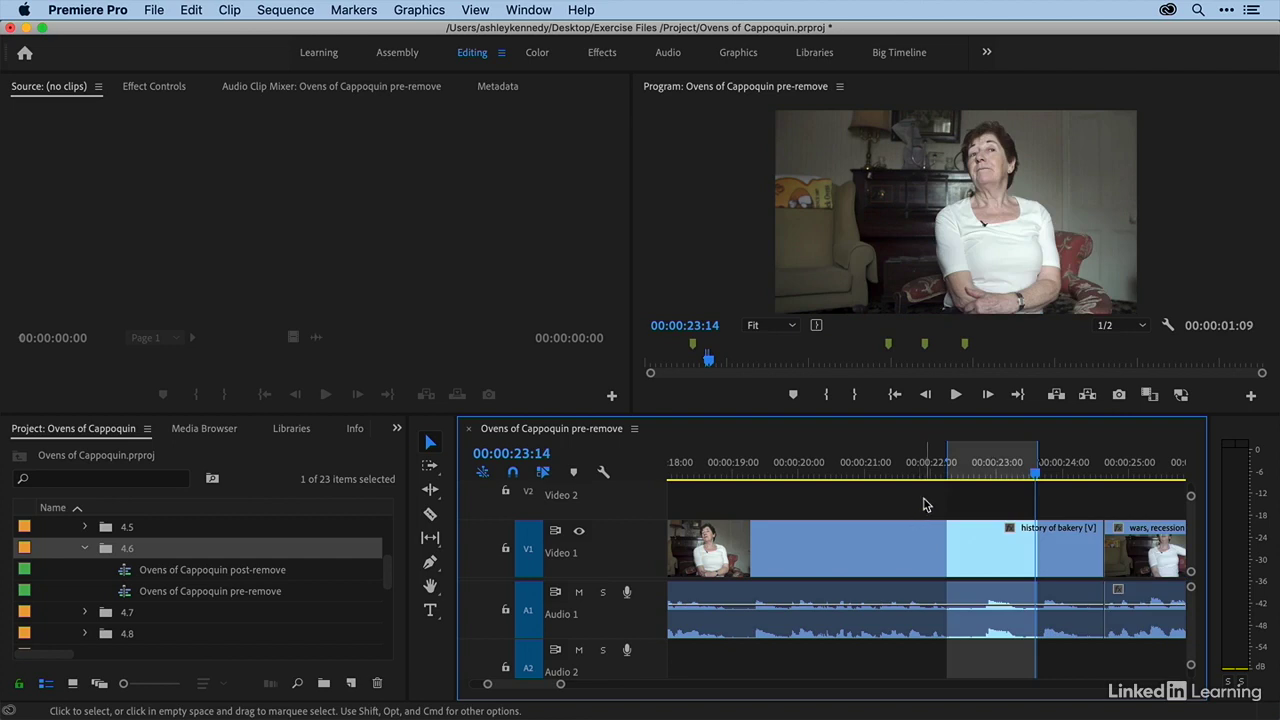
click(1055, 397)
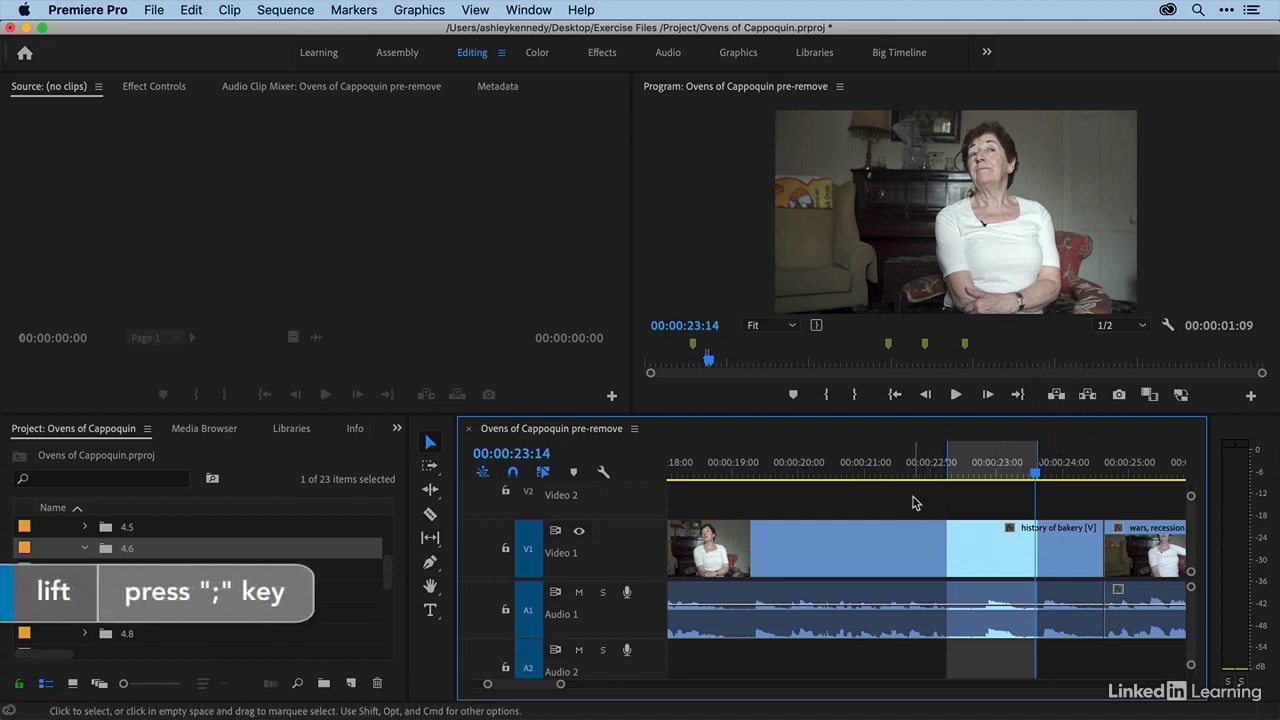
key(semicolon)
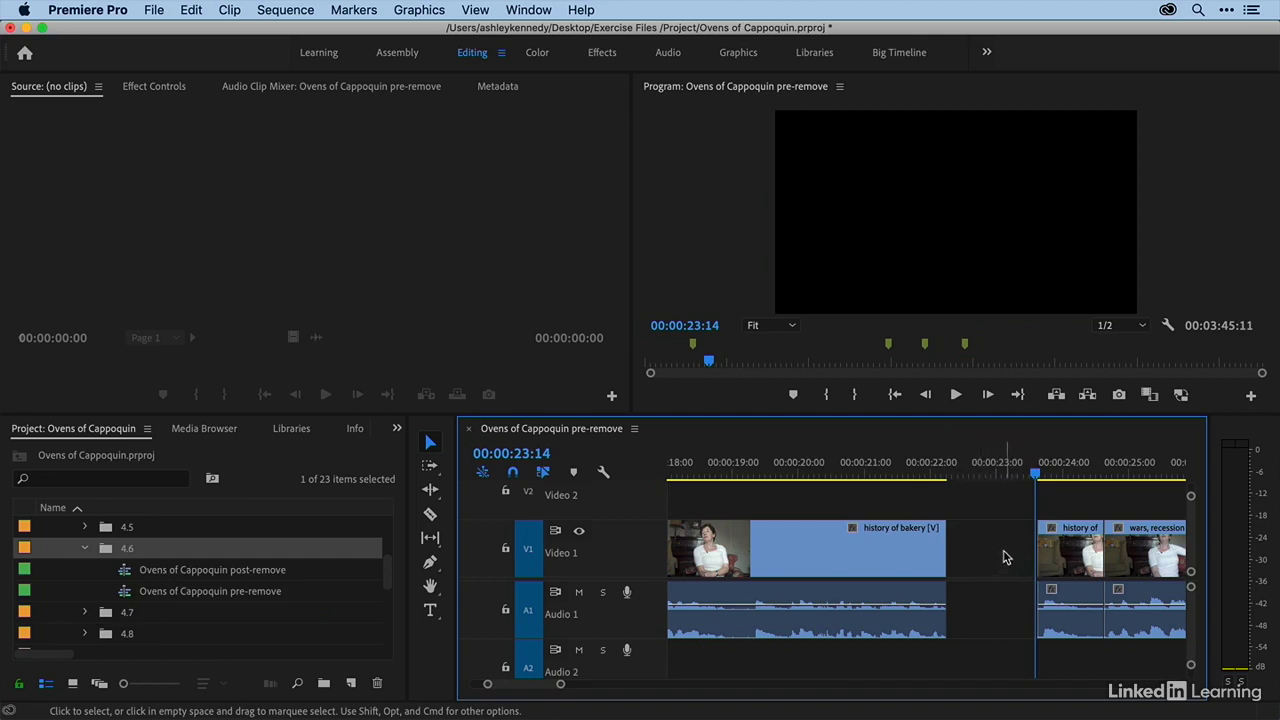
key(super+z)
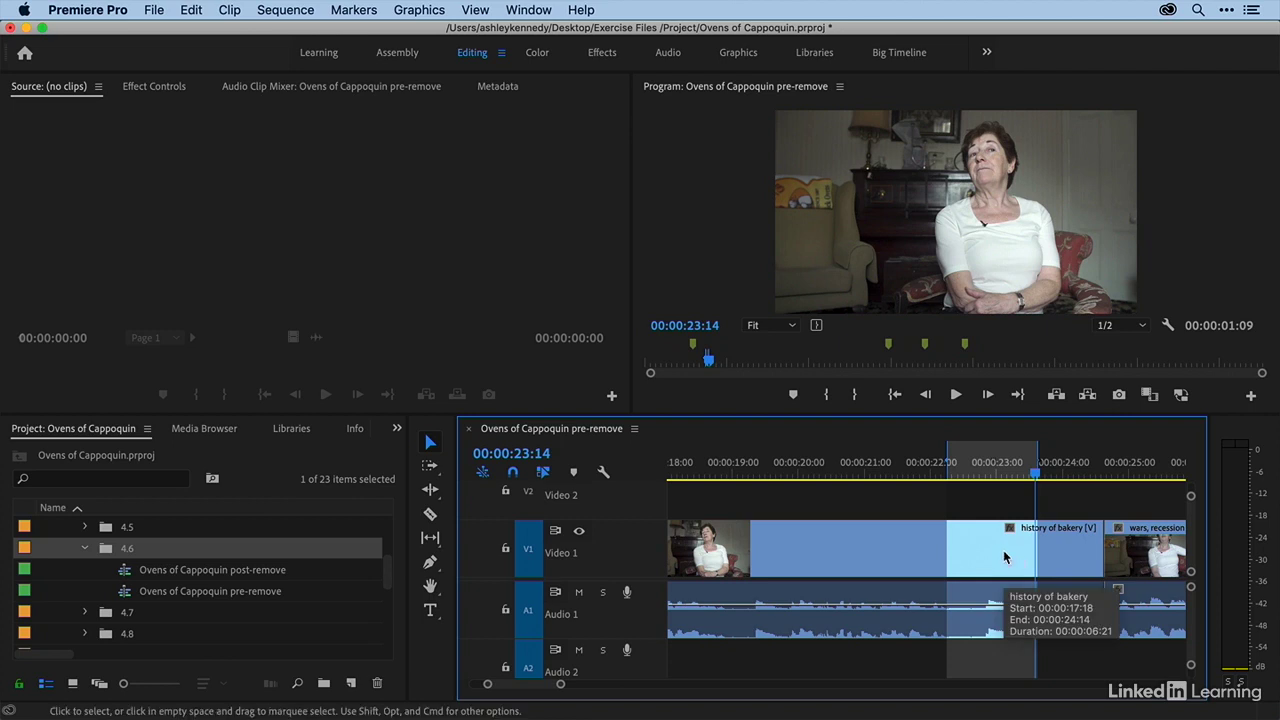
Step: Untarget Video 1, try lifting the marked range from the audio only, and undo the lift
scroll(1005, 557, right, 2)
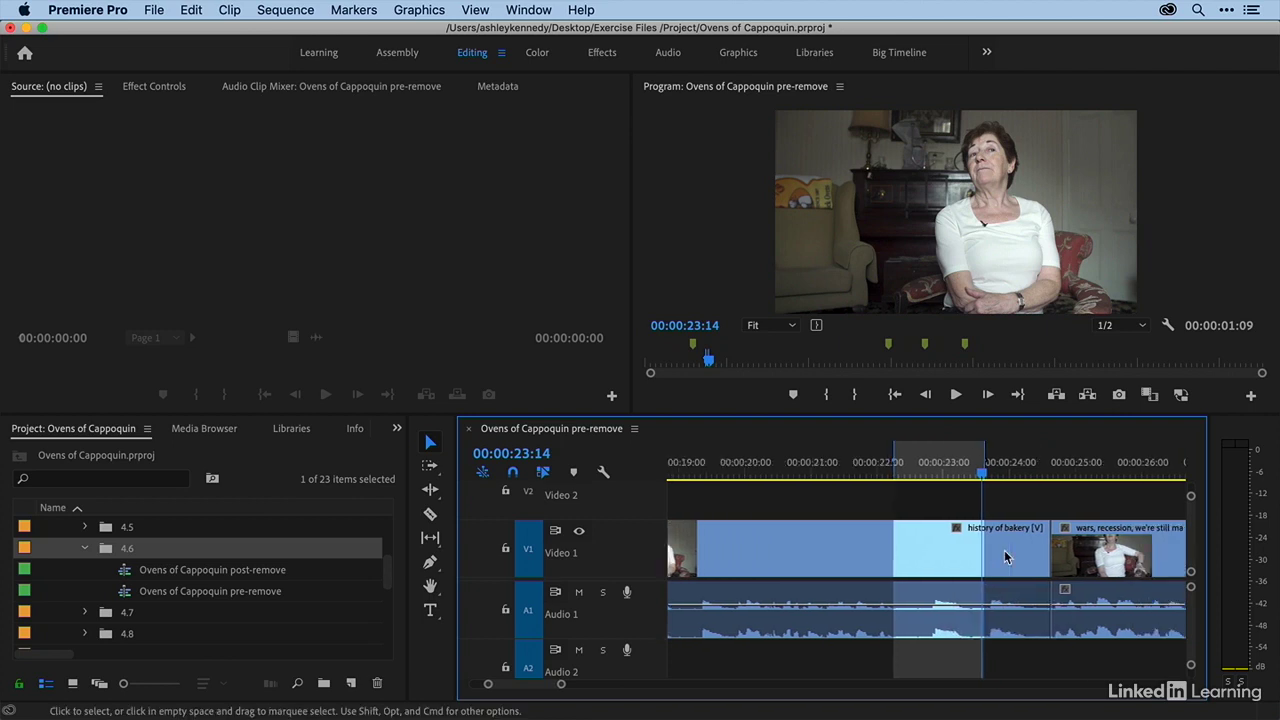
click(528, 553)
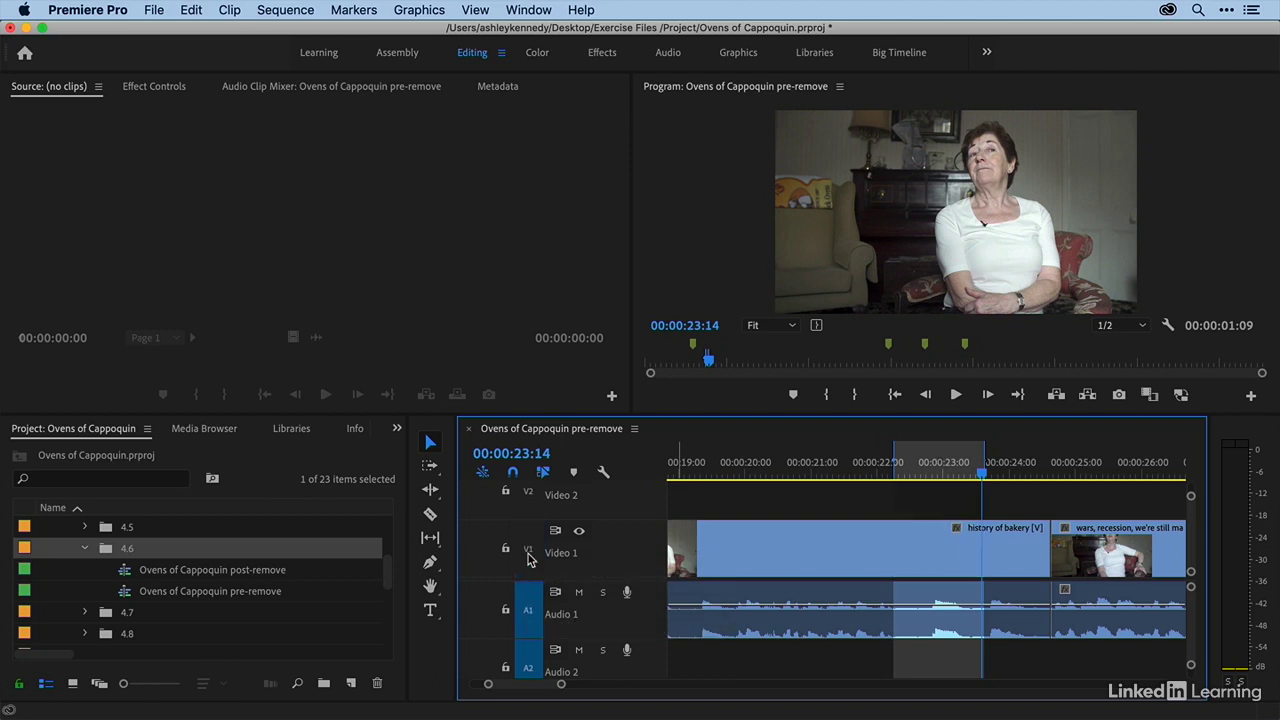
key(semicolon)
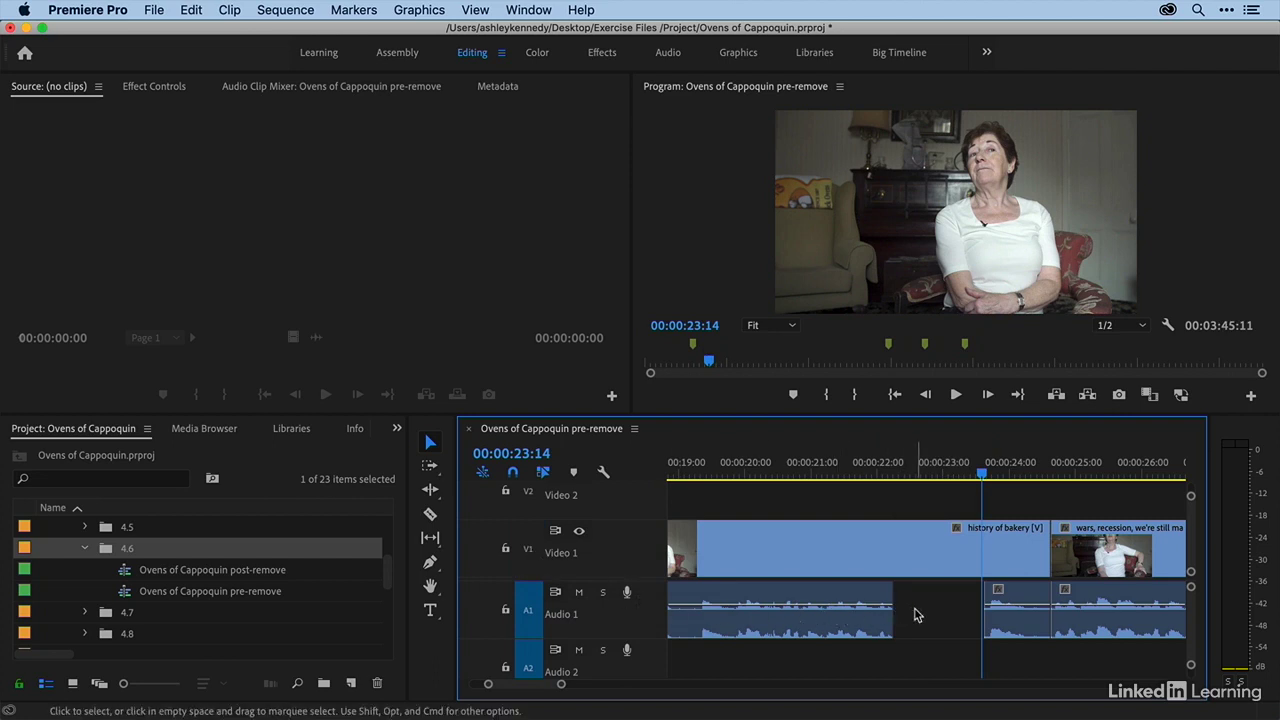
key(super+z)
Step: With Video 1 targeted and Audio 1 untargeted, try lifting and extracting the marked range, undoing each attempt
click(528, 610)
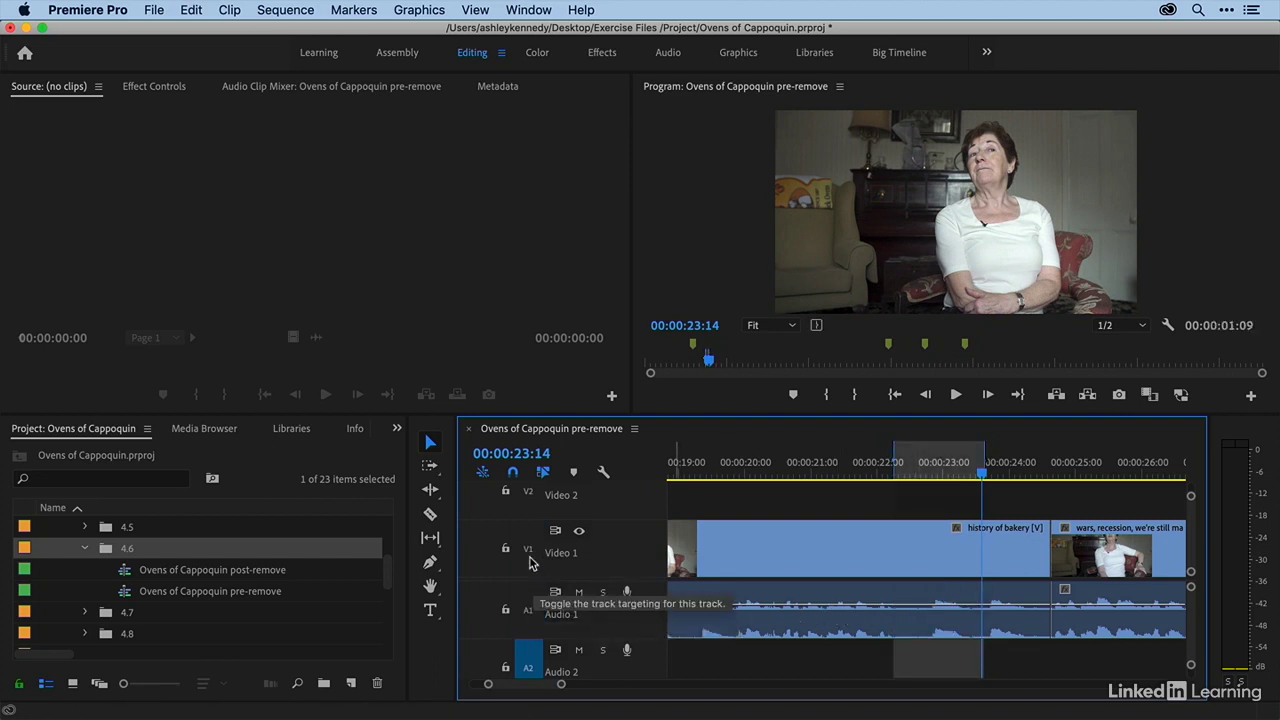
click(530, 562)
key(semicolon)
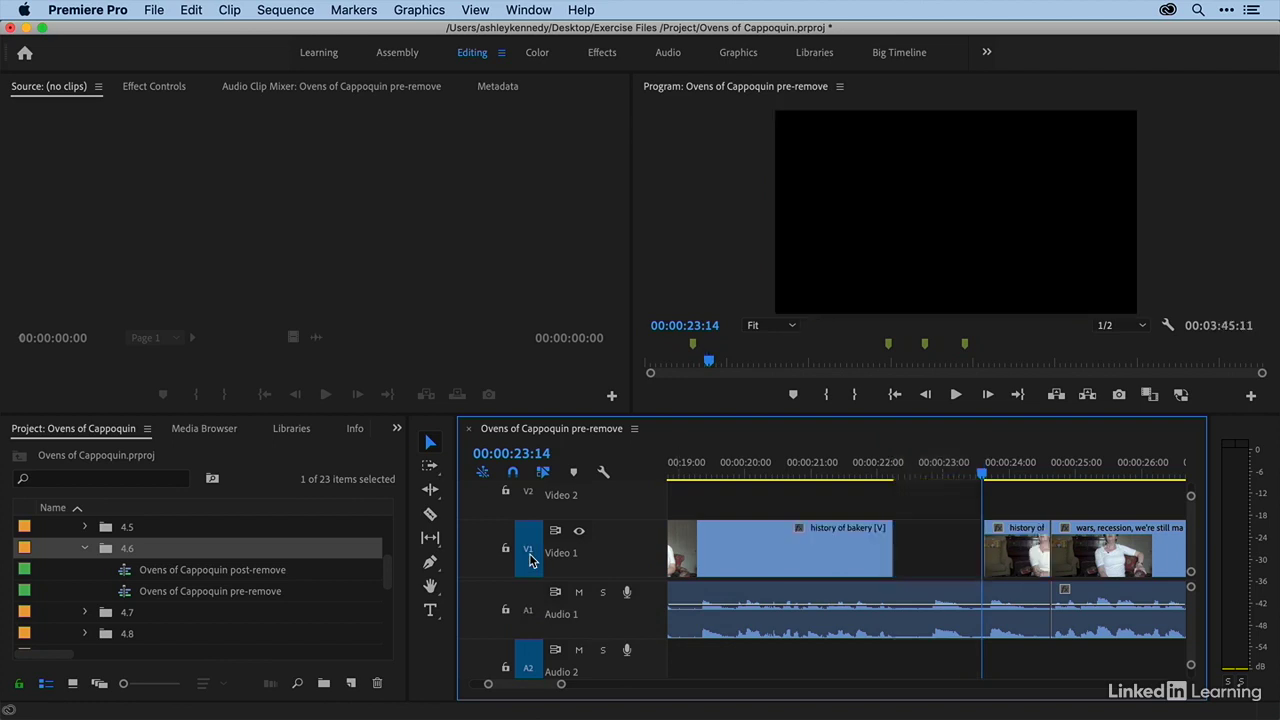
key(super+z)
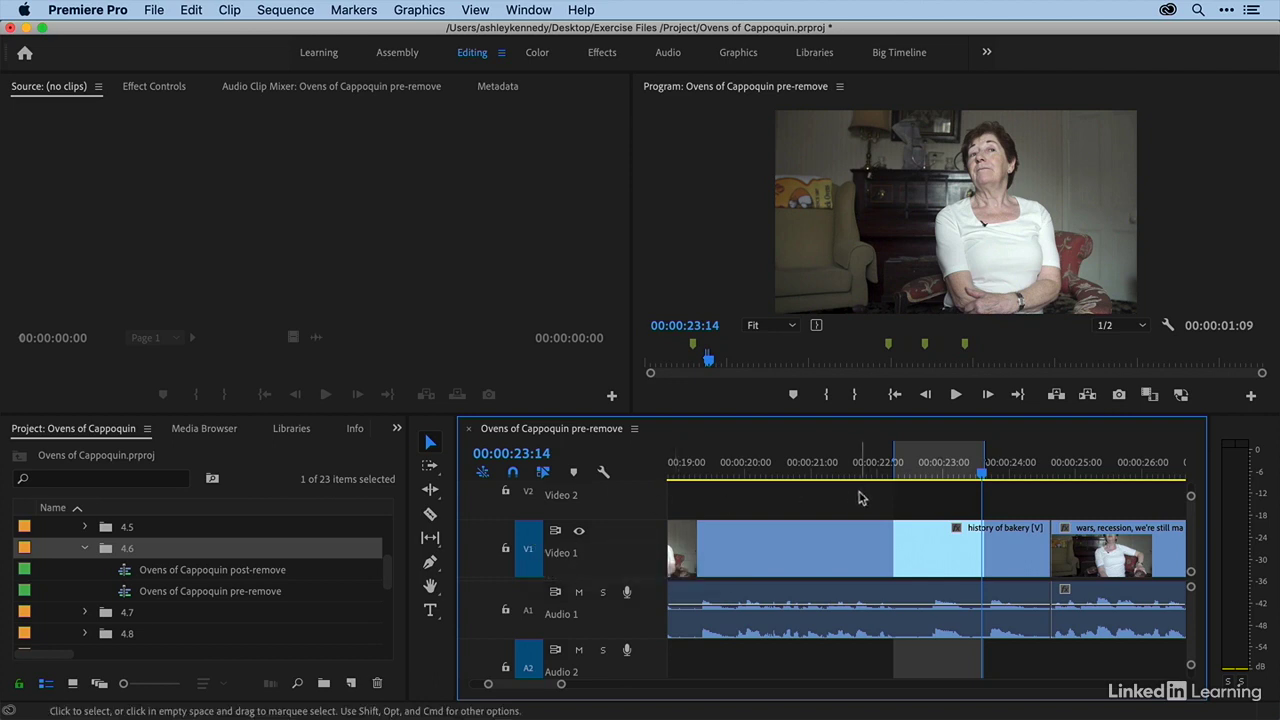
key(apostrophe)
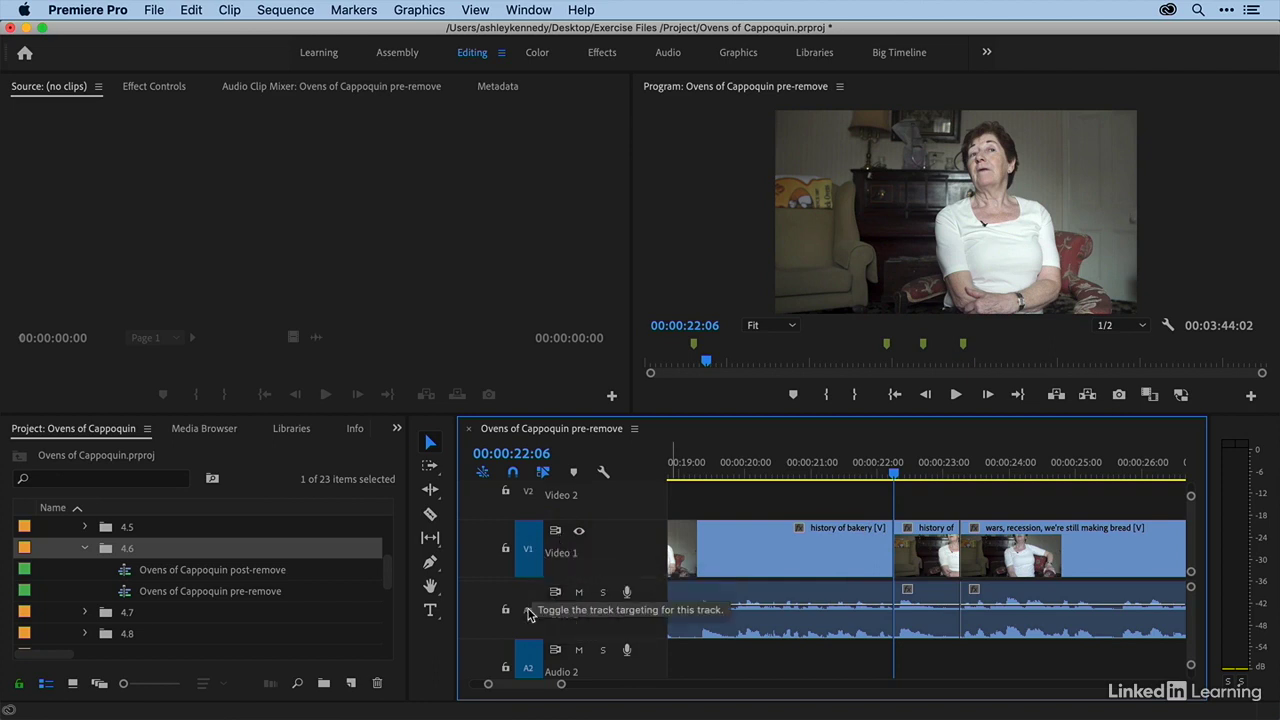
key(super+z)
Step: Turn off sync lock on Video 1 and Audio 1, try extracting the marked range to inspect the following clips' sync, and undo it
click(556, 531)
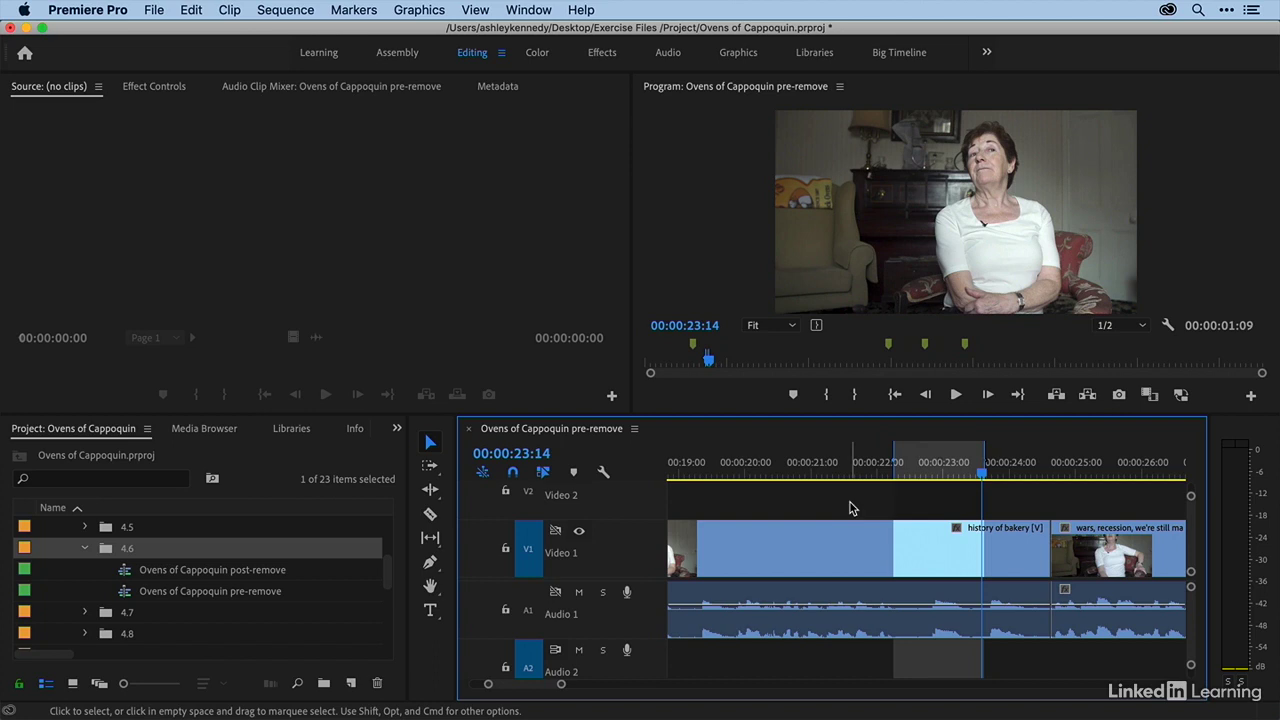
key(apostrophe)
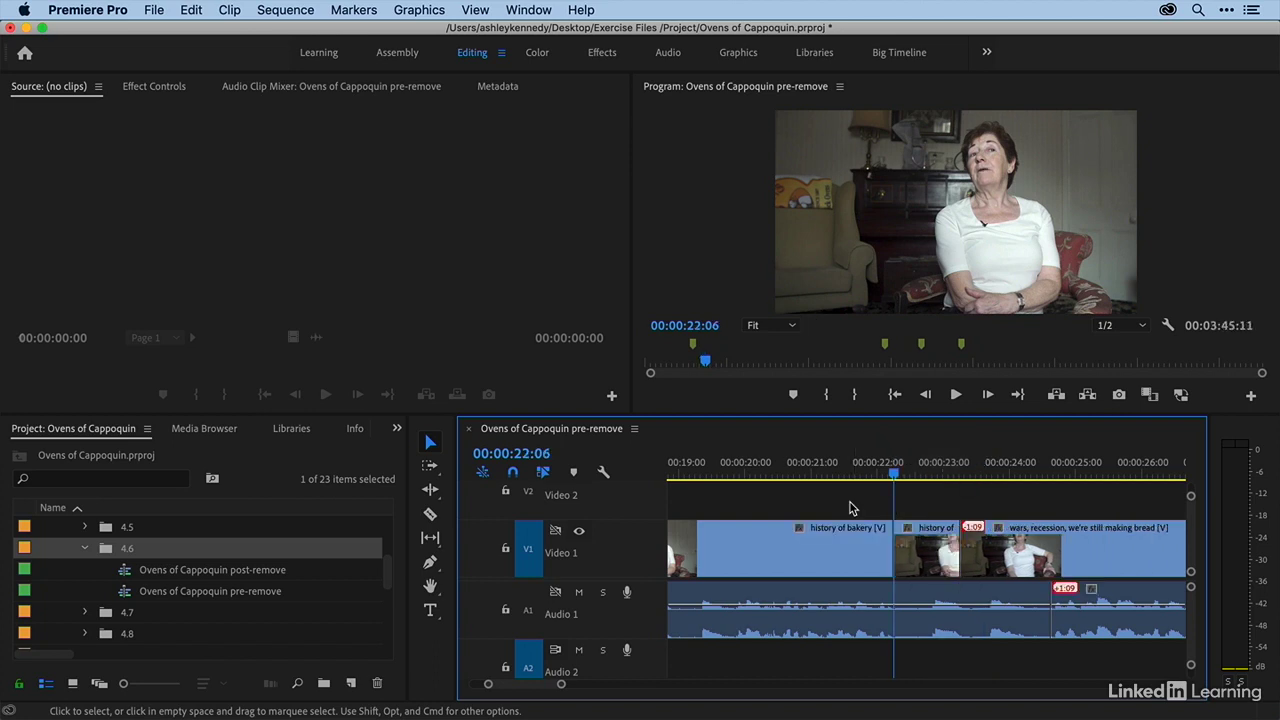
key(minus)
key(minus)
key(minus)
scroll(856, 508, right, 5)
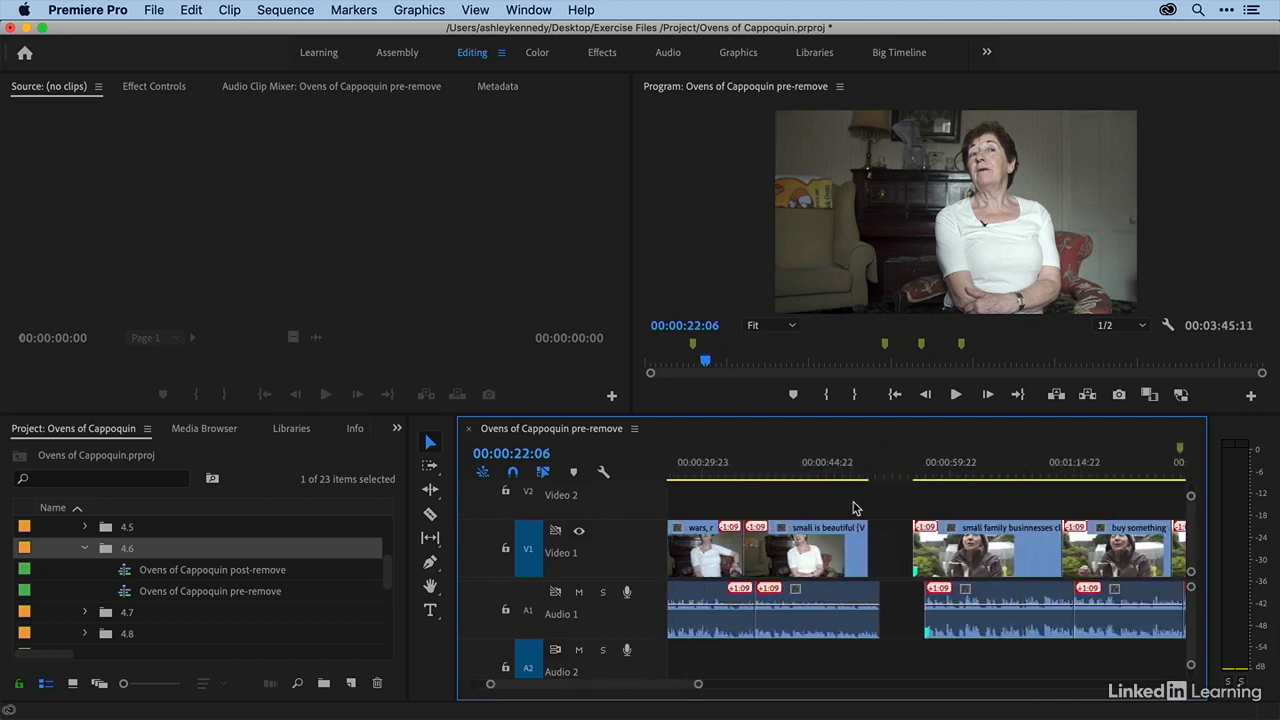
scroll(856, 508, right, 10)
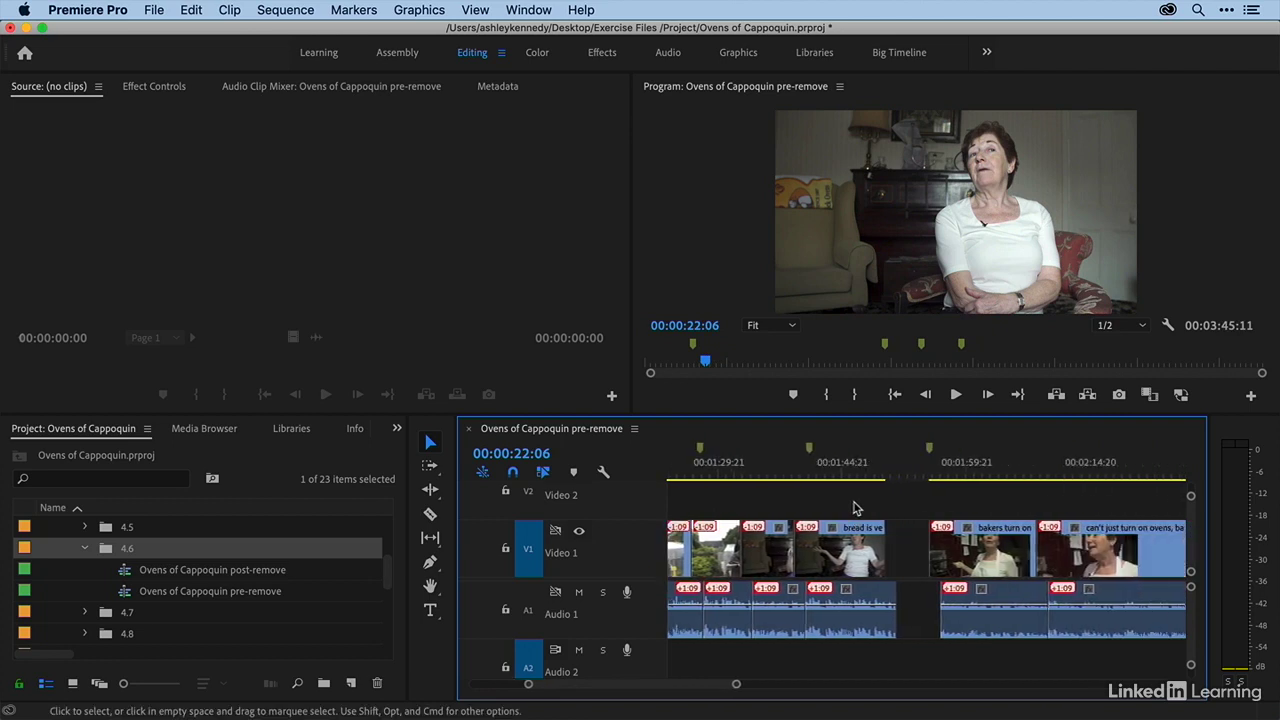
scroll(856, 508, left, 10)
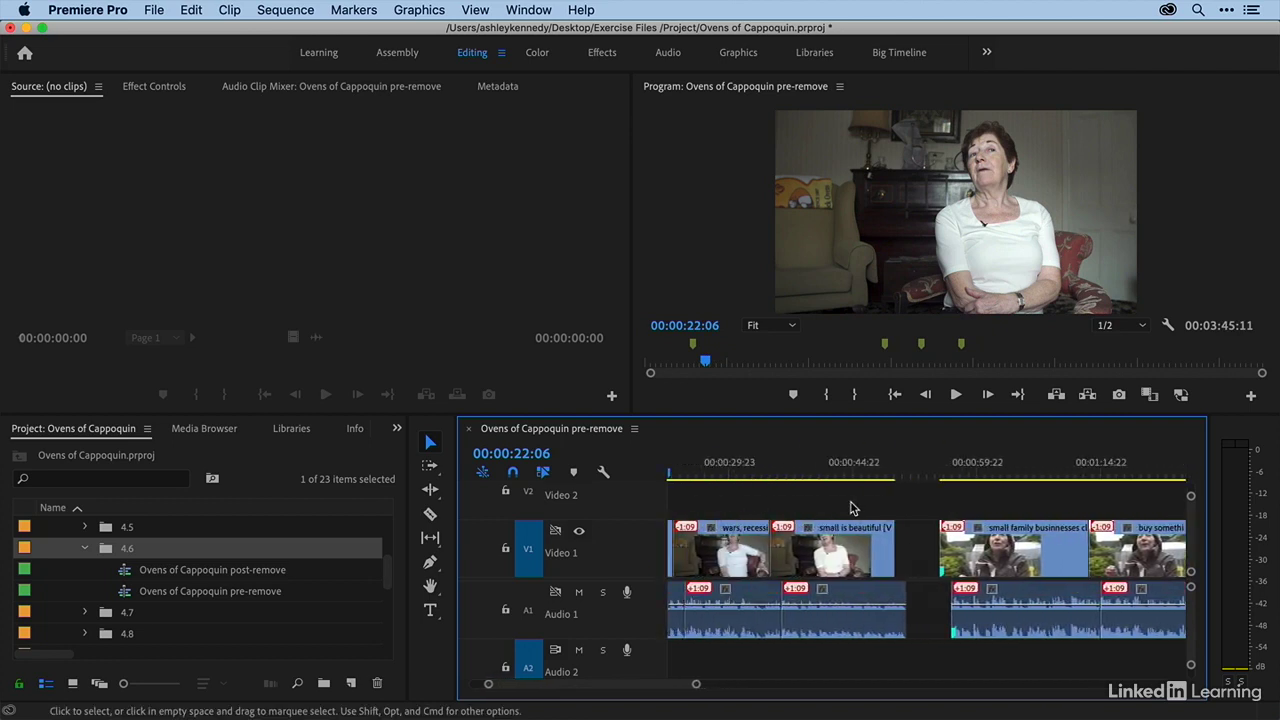
scroll(850, 508, left, 3)
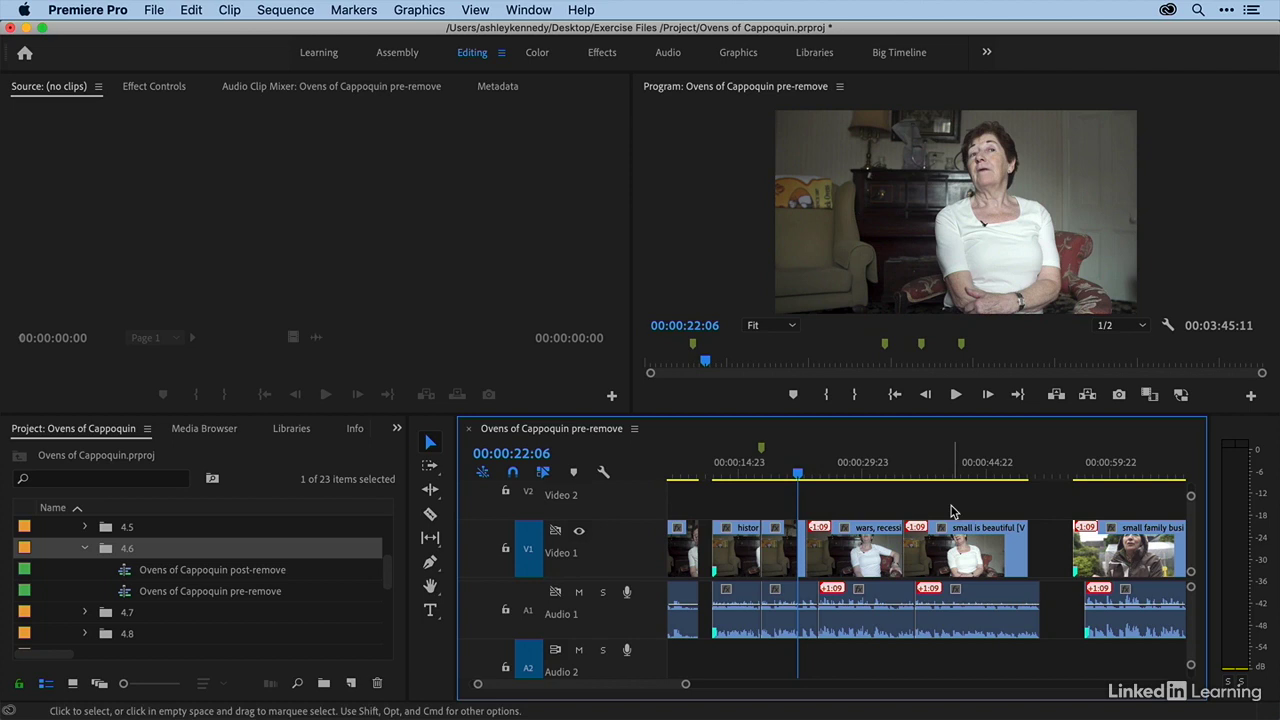
key(super+z)
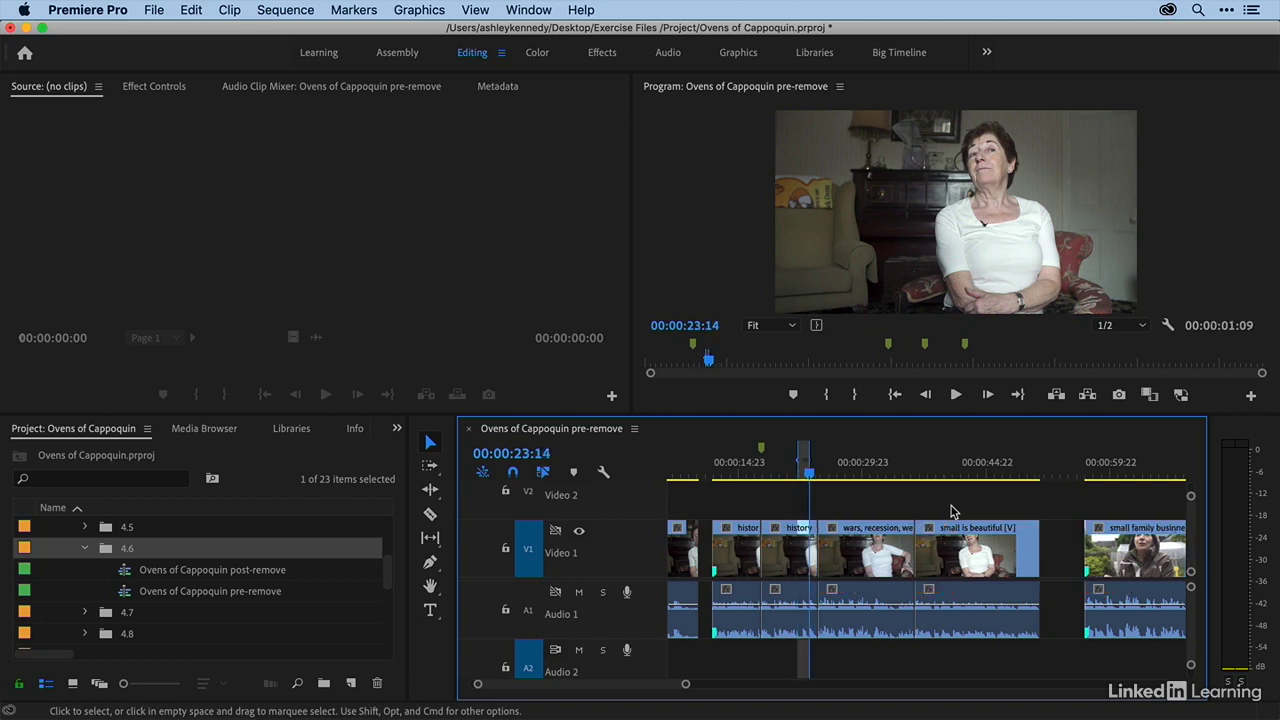
Step: Restore sync lock on Video 1 and Audio 1, retarget Audio 1, and extract the marked 00:00:22:06 to 00:00:23:14 range
click(556, 531)
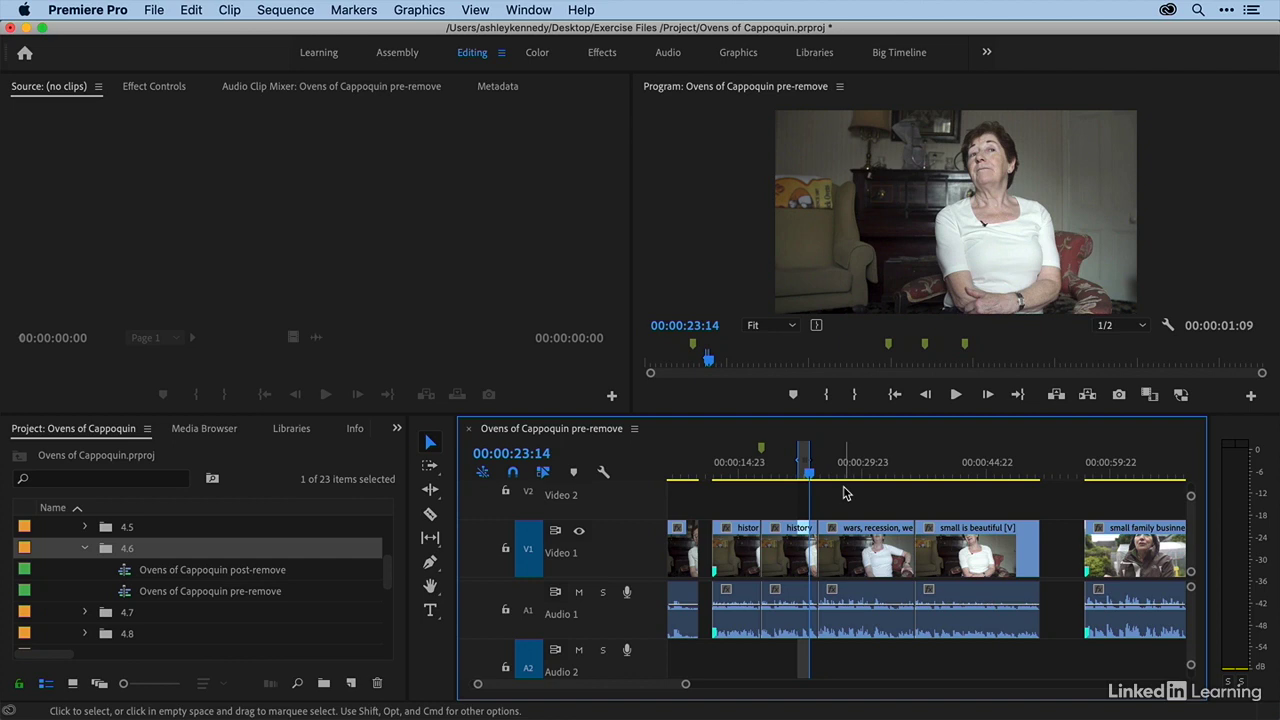
key(=)
key(=)
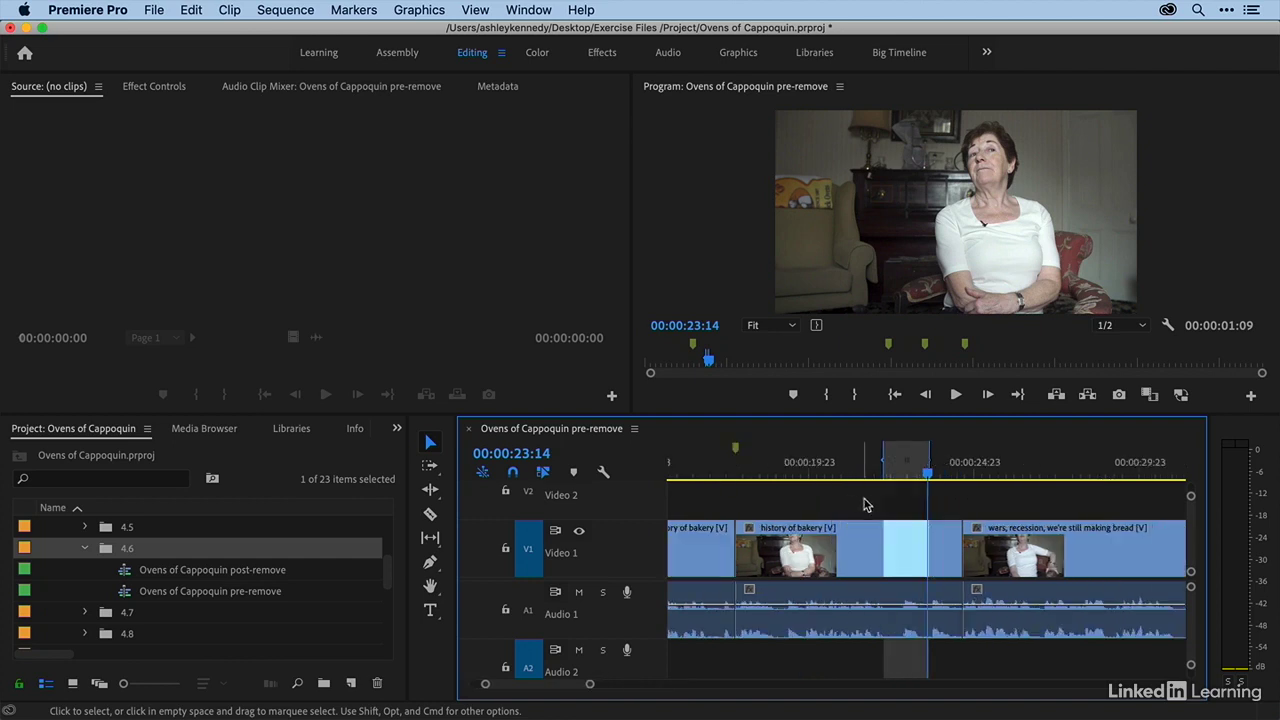
click(529, 608)
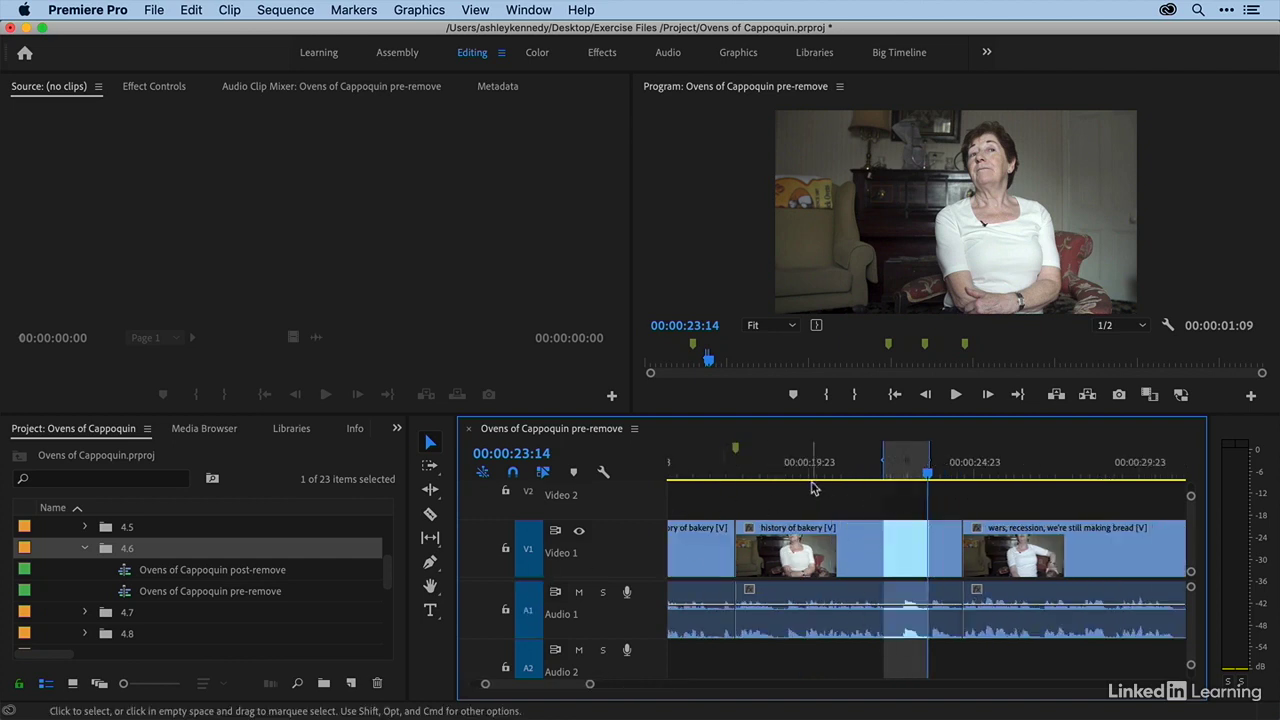
key(apostrophe)
Step: Play the sequence from 00:01:25:09 into the "quality bread nourishes people" clip to find another section to remove
key(minus)
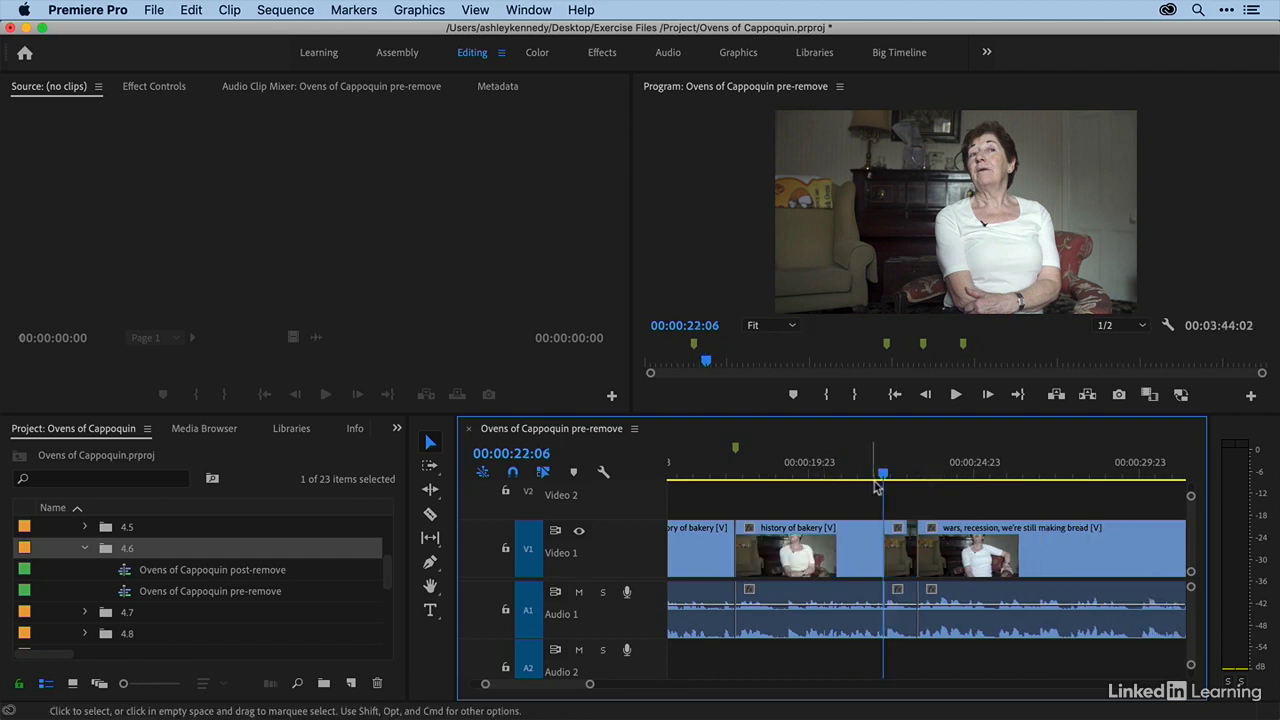
key(minus)
key(minus)
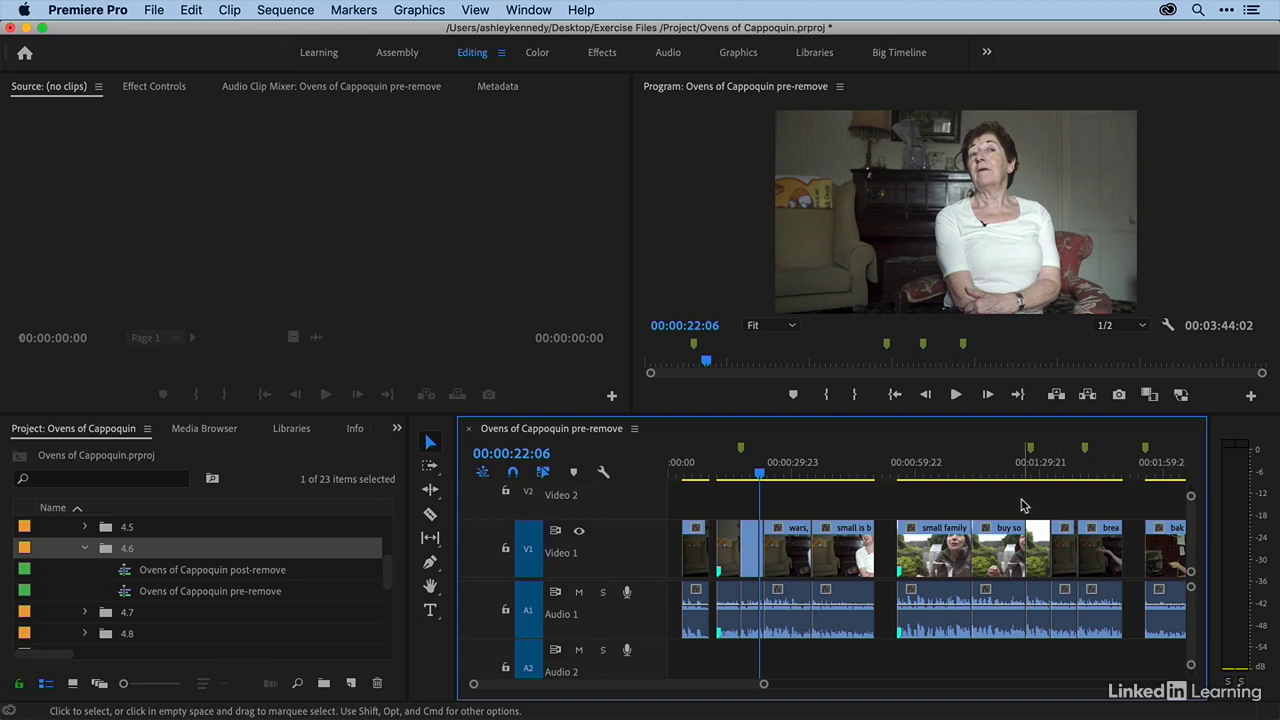
click(1021, 470)
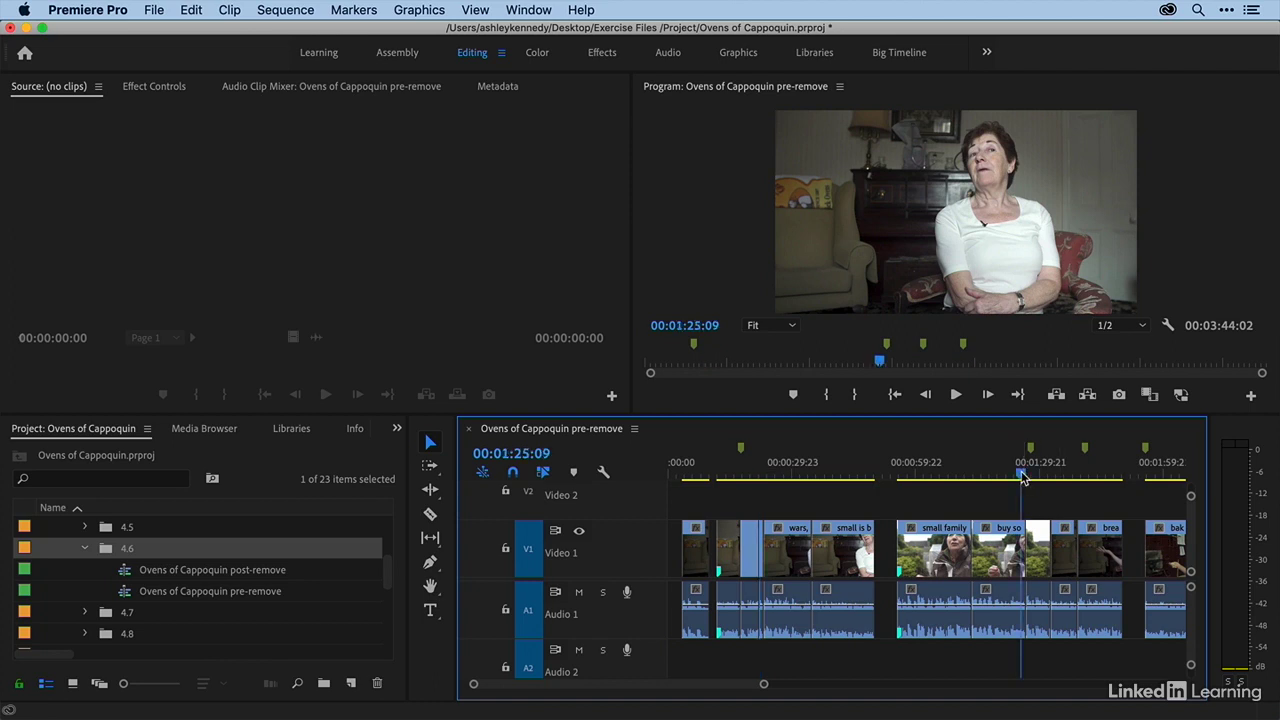
key(equal)
key(equal)
key(equal)
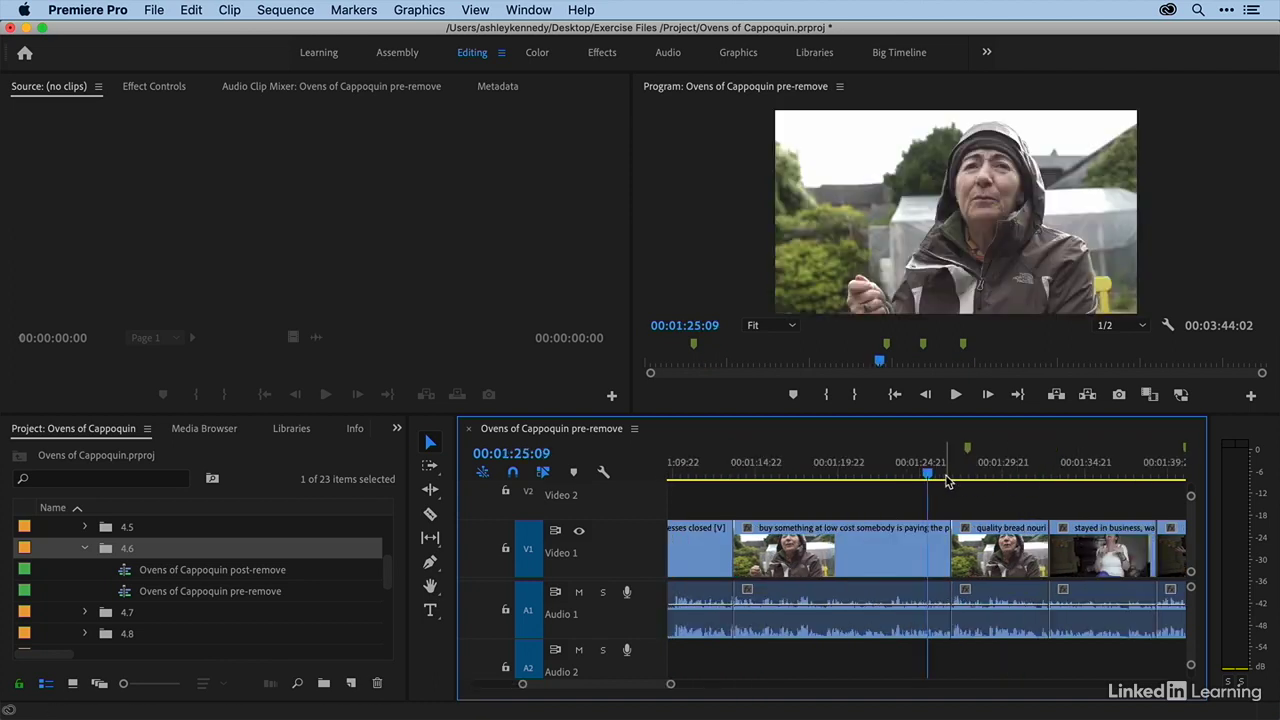
key(space)
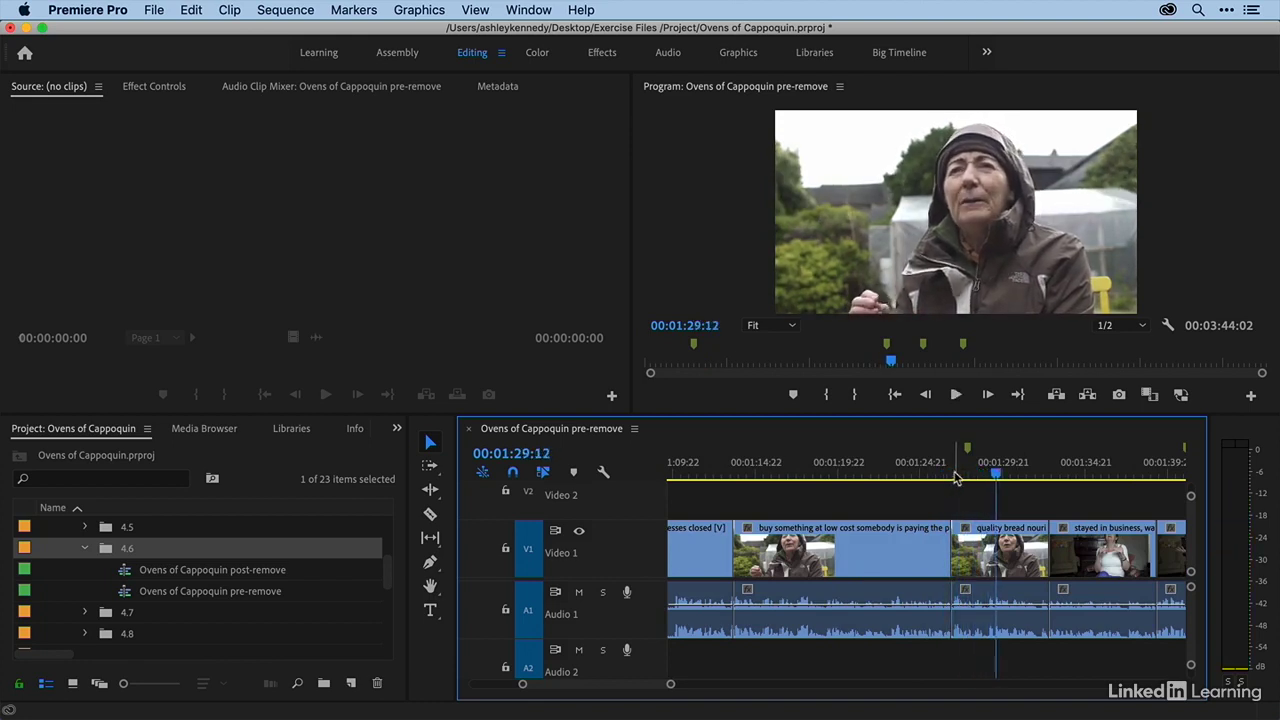
Step: Play the start of the "quality bread nourishes people" clip and mark In at 00:01:27:16
click(954, 476)
key(equal)
key(equal)
scroll(954, 477, down, 2)
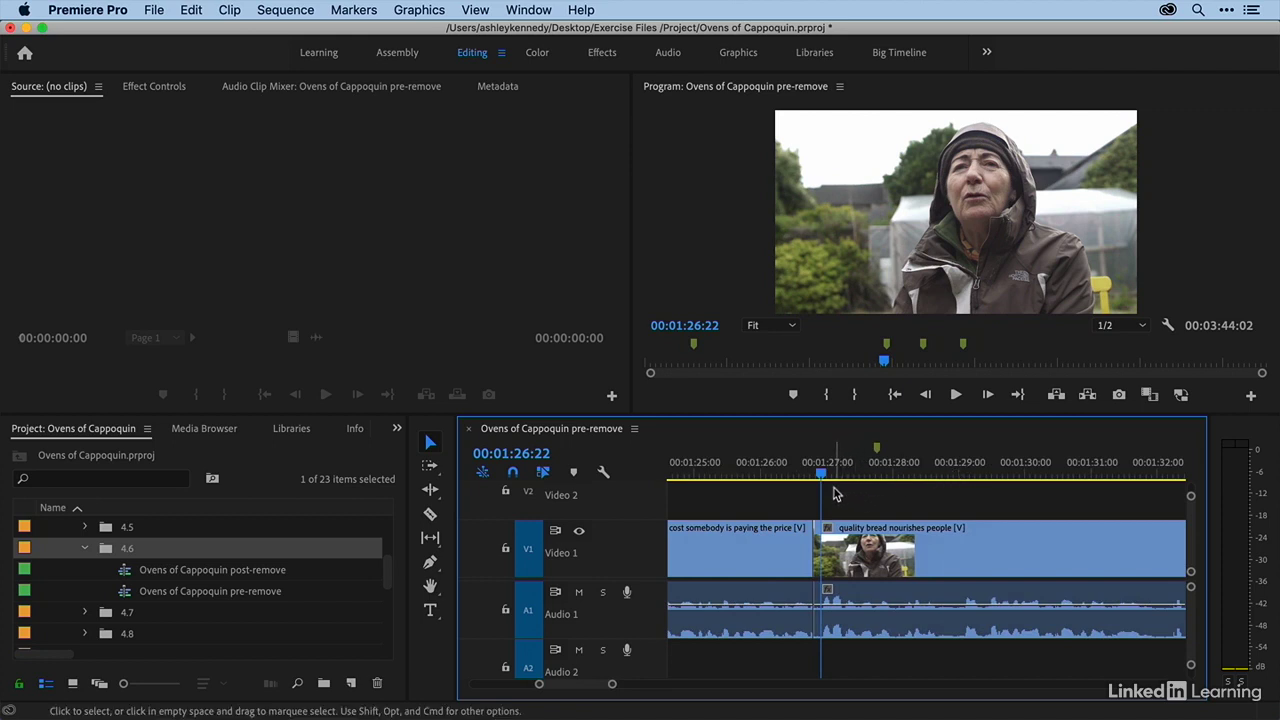
key(=)
key(space)
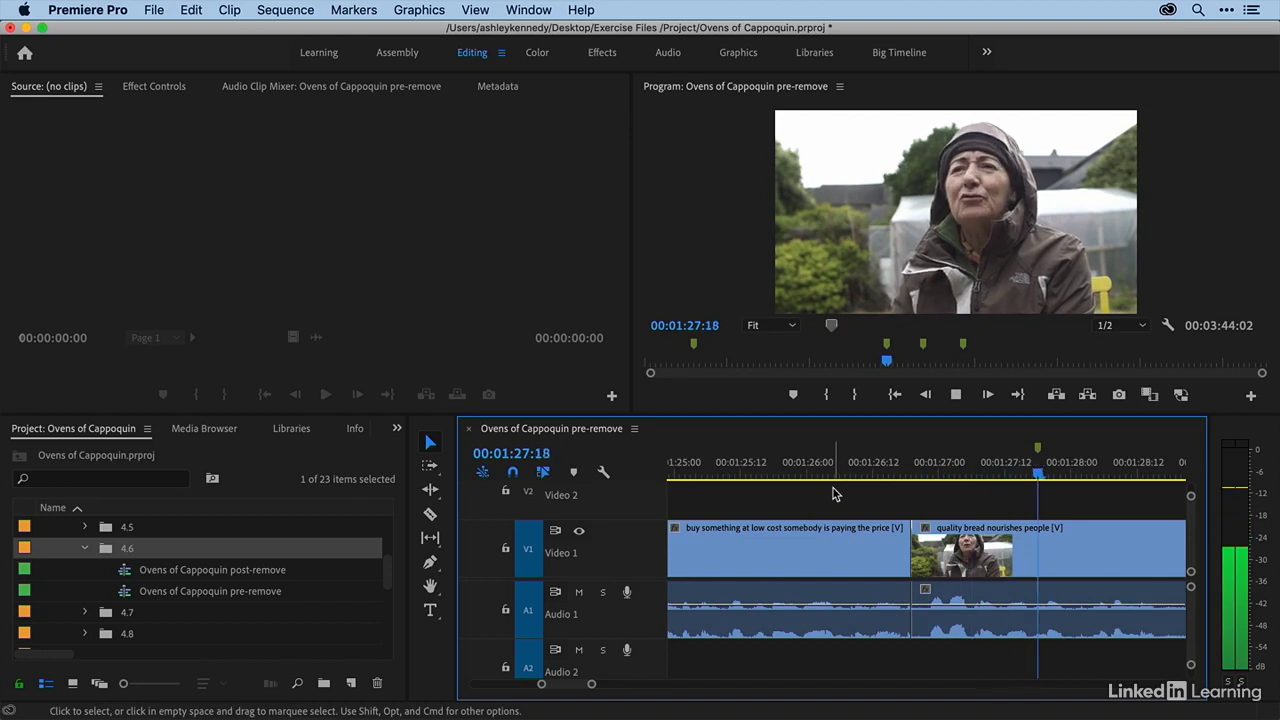
drag(1018, 468, 1035, 480)
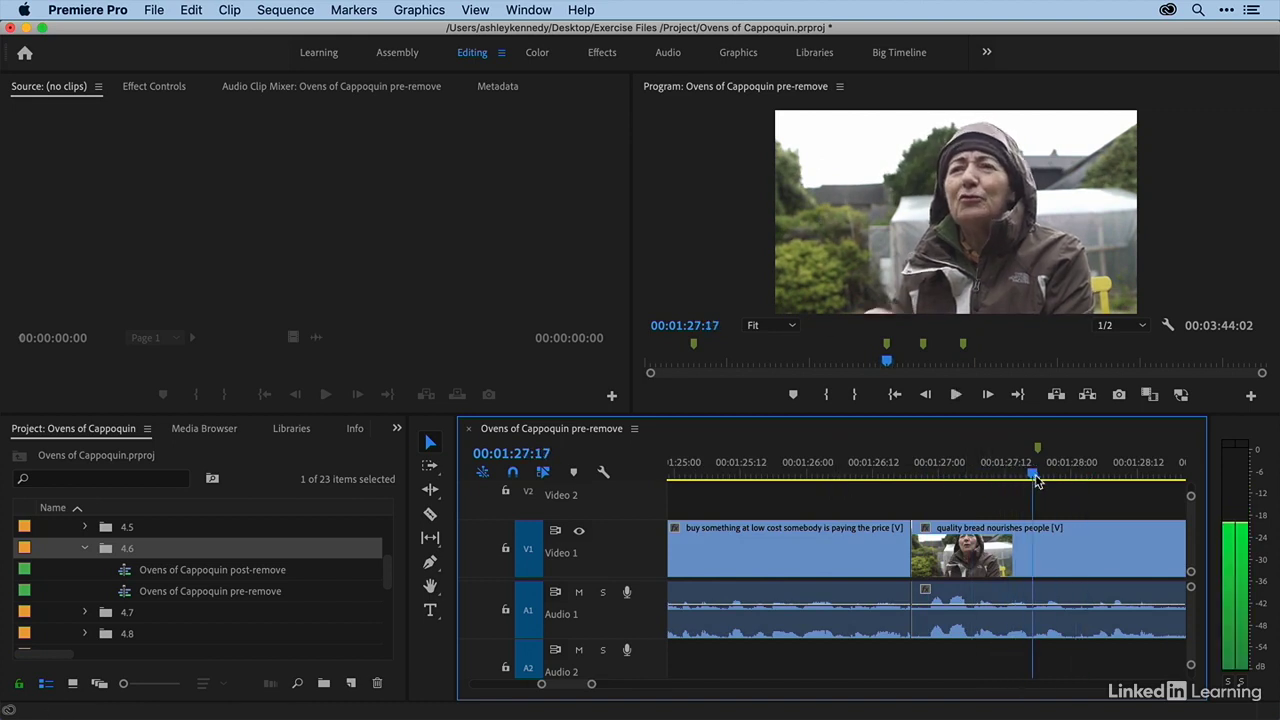
key(Left)
key(i)
Step: Mark Out at 00:01:28:01 in the "quality bread nourishes people" clip and extract the marked range
scroll(1035, 481, right, 1)
key(space)
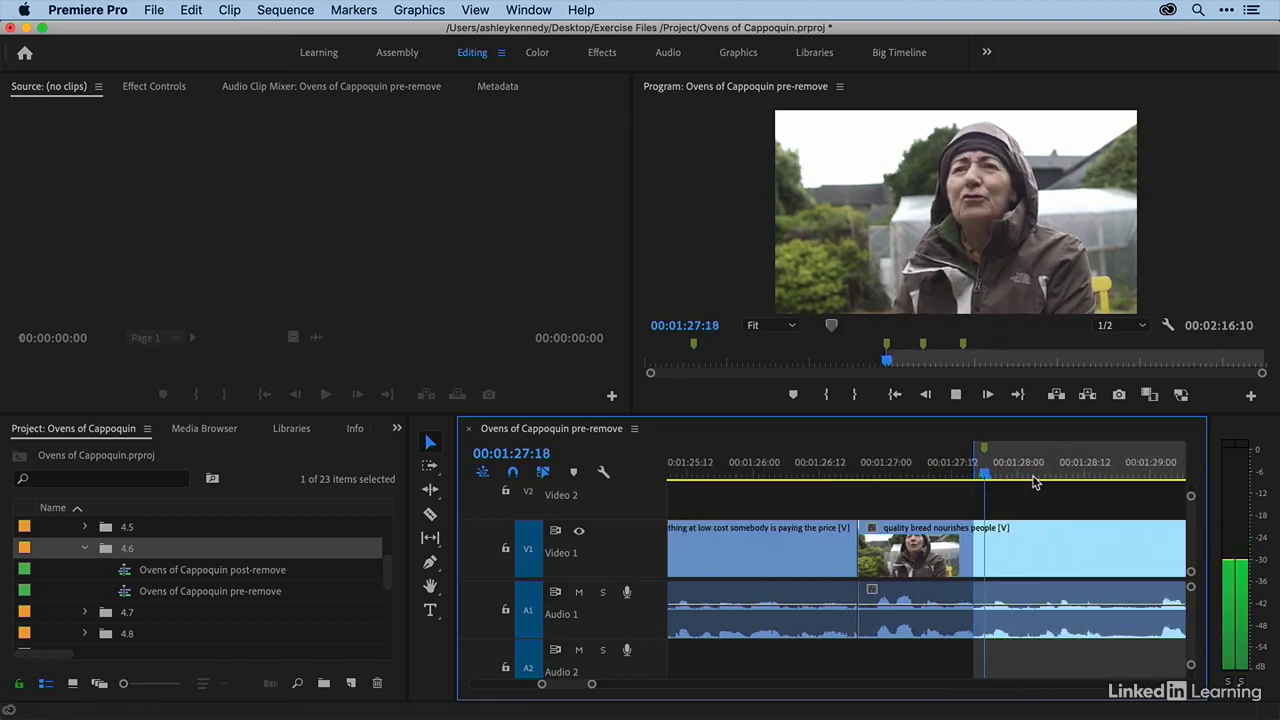
click(1034, 478)
key(Left)
key(o)
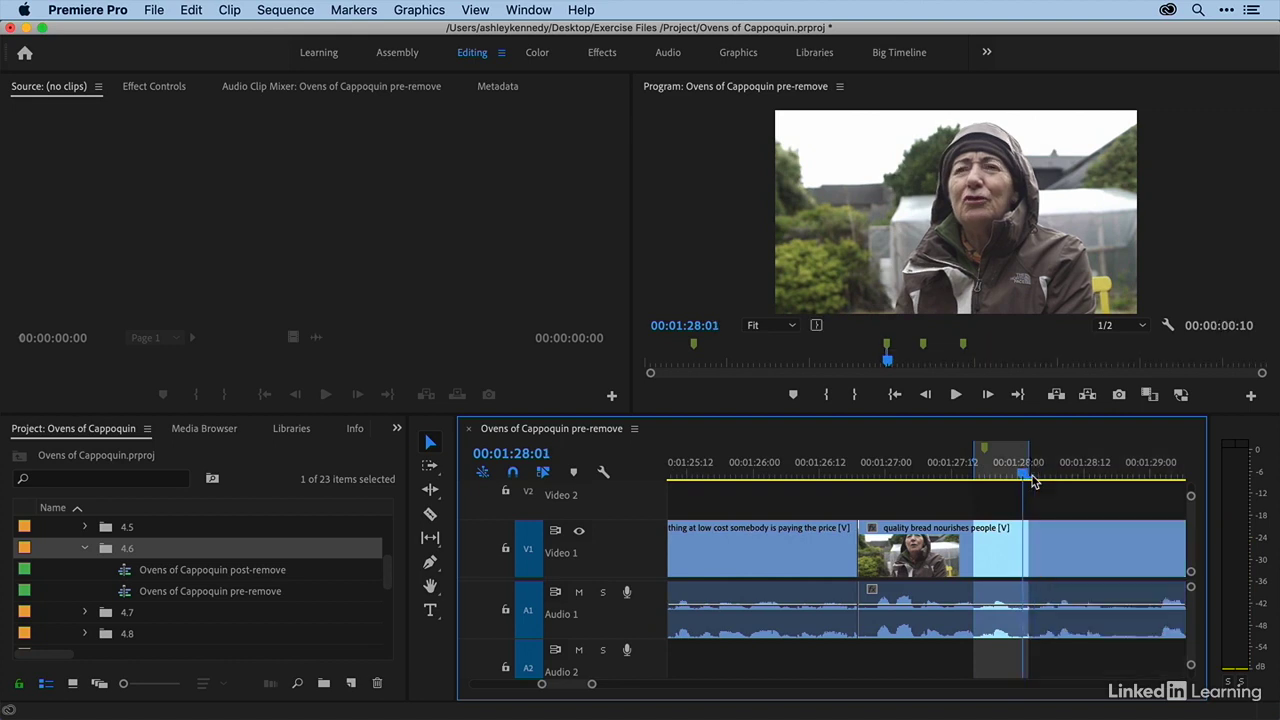
key(space)
key(minus)
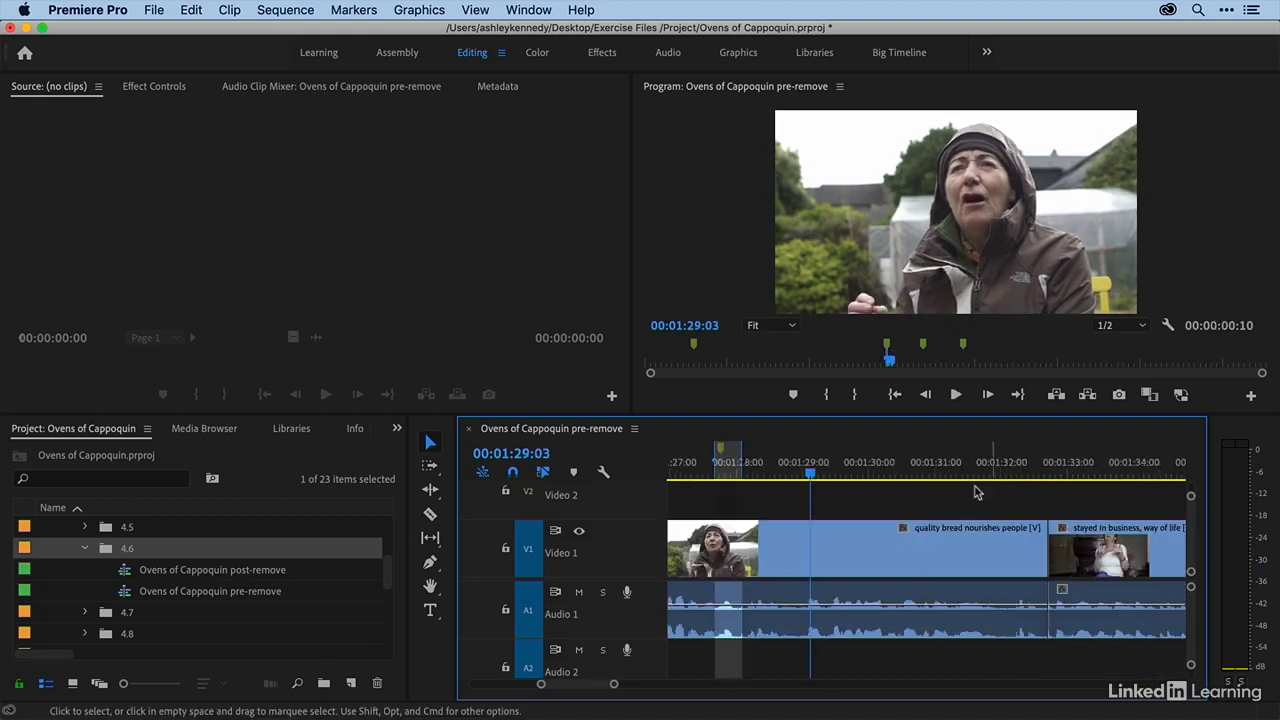
key(apostrophe)
Step: Play back the extract edit at the start of the "quality bread nourishes people" clip
click(703, 473)
key(space)
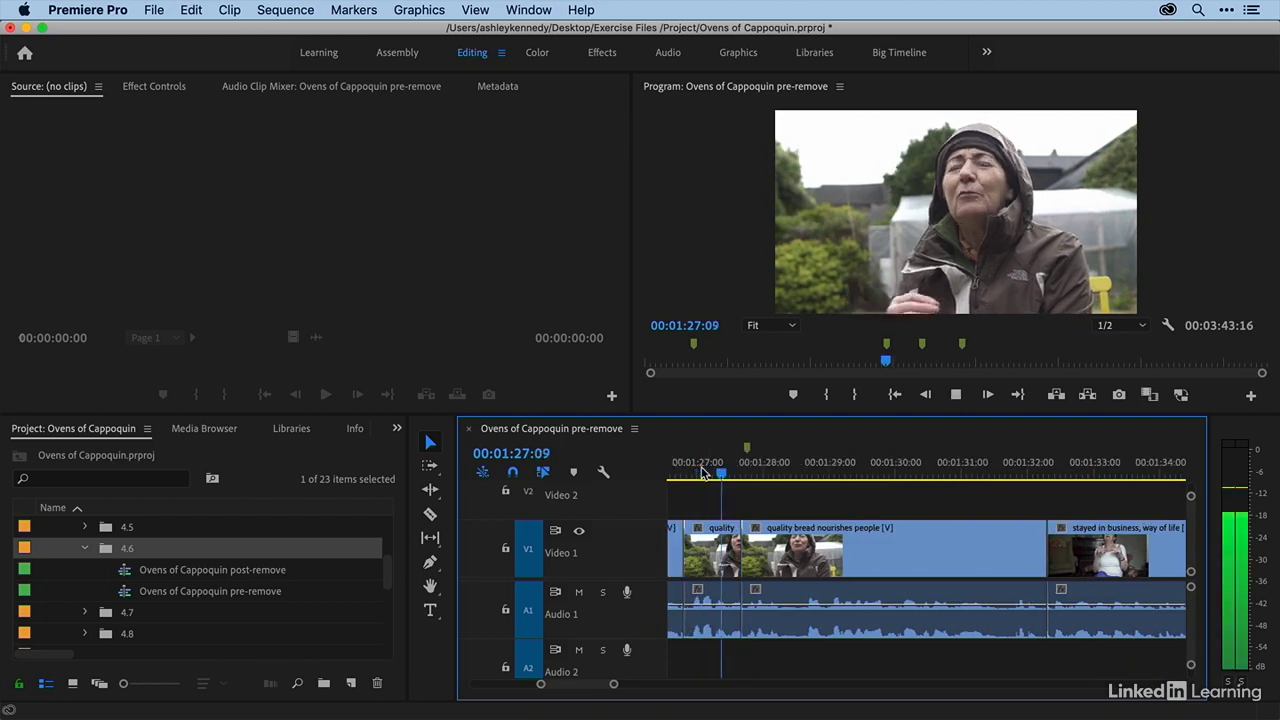
key(space)
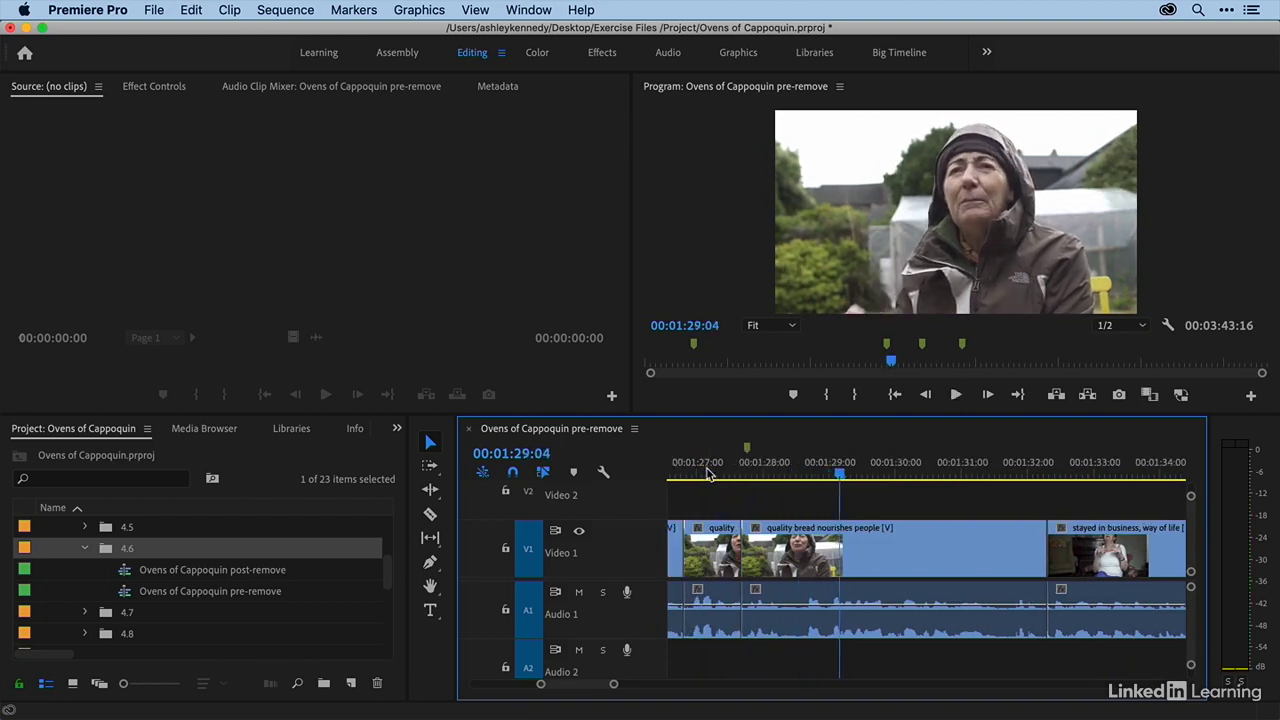
Step: Play the beginning of the "bread is very well baked, unique taste and flavor" clip to find another section to remove
key(minus)
scroll(757, 498, right, 5)
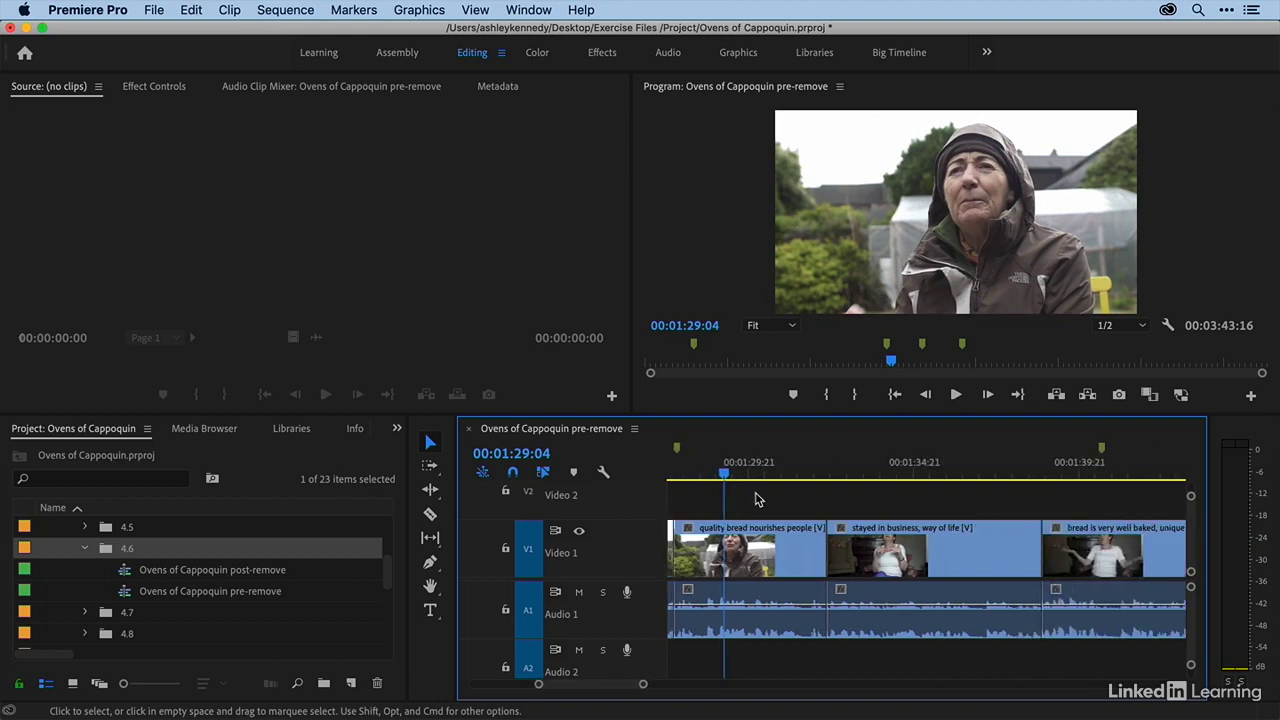
click(892, 479)
key(space)
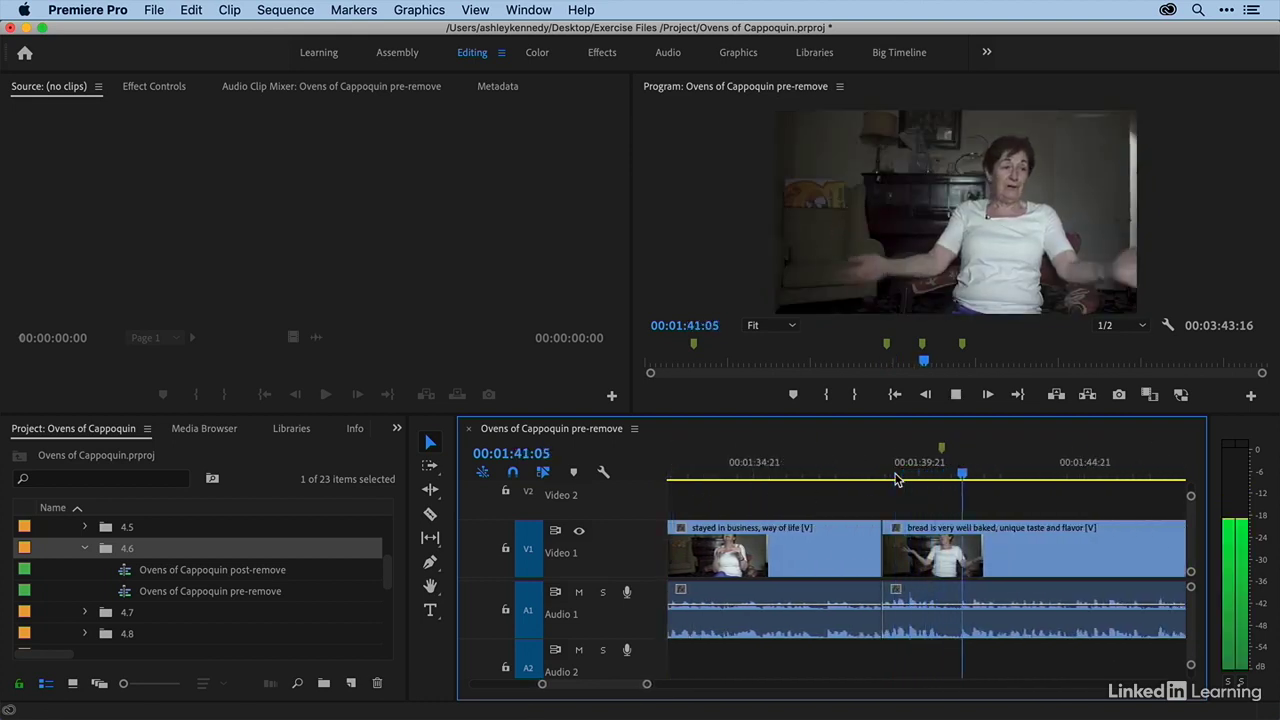
key(space)
click(915, 474)
key(equal)
key(equal)
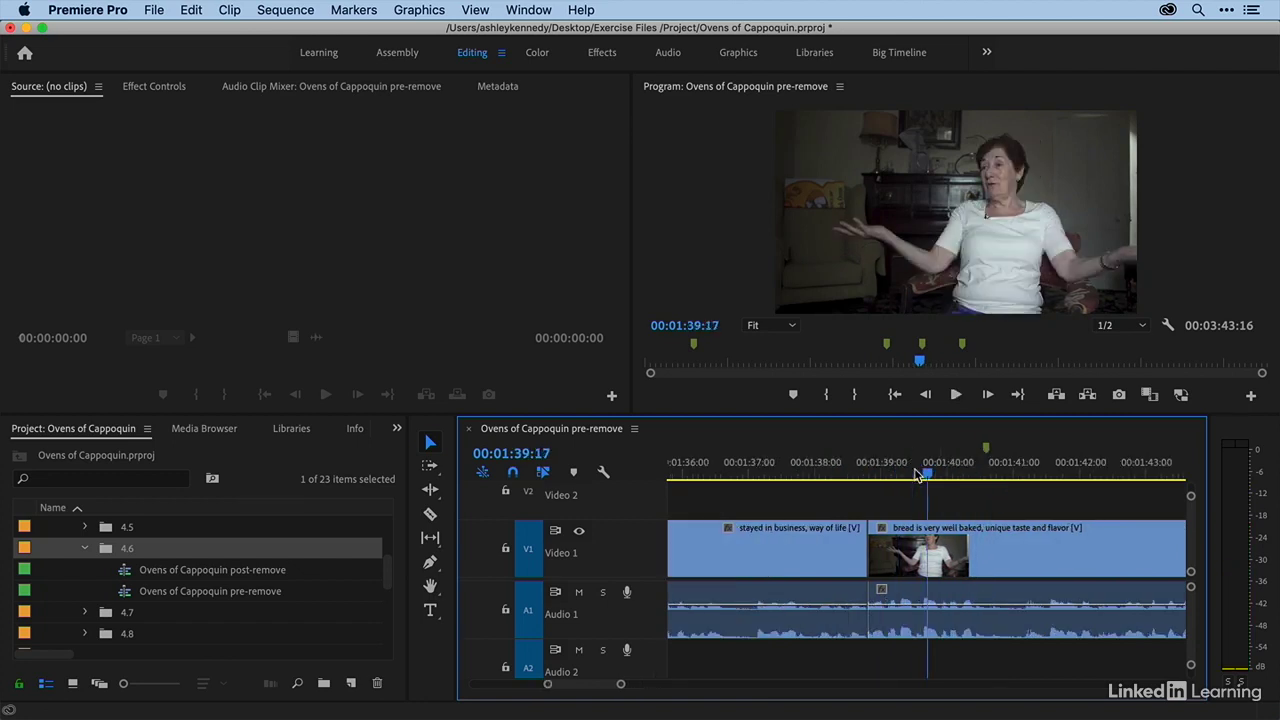
Step: Replay the start of the "bread is very well baked" clip and mark In at 00:01:40:15
scroll(913, 477, right, 2)
scroll(912, 478, right, 1)
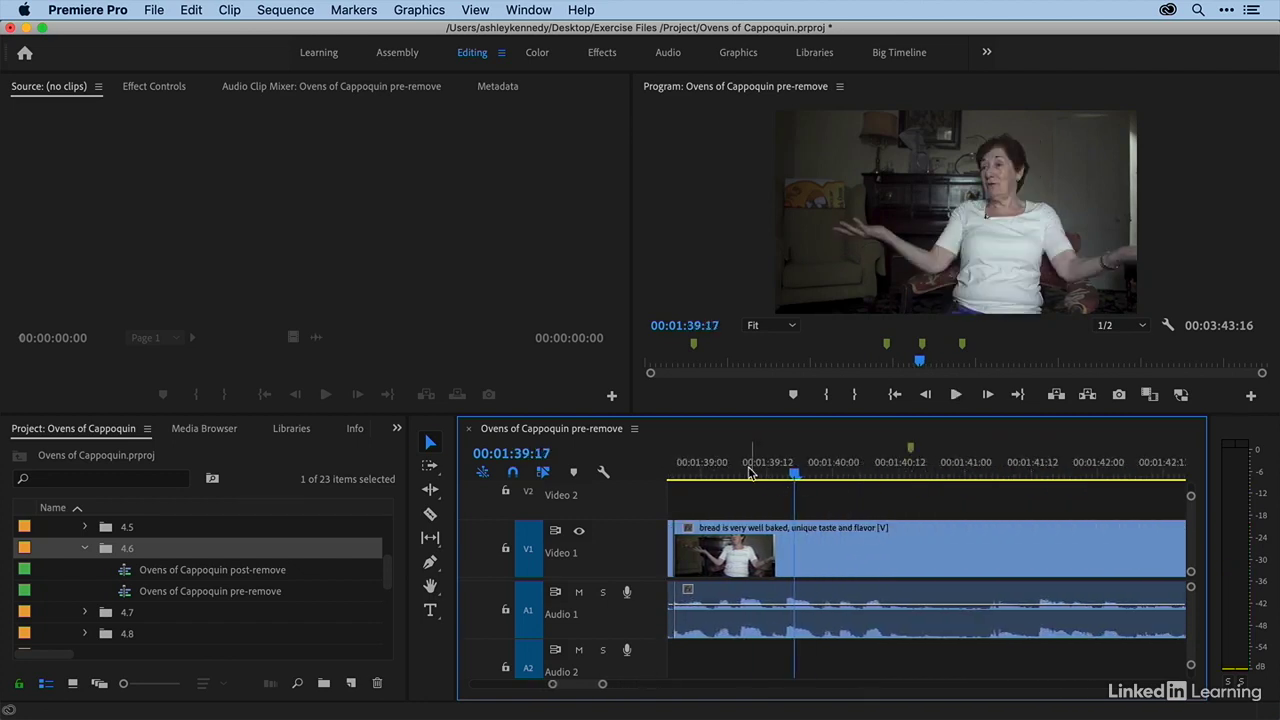
click(750, 474)
key(space)
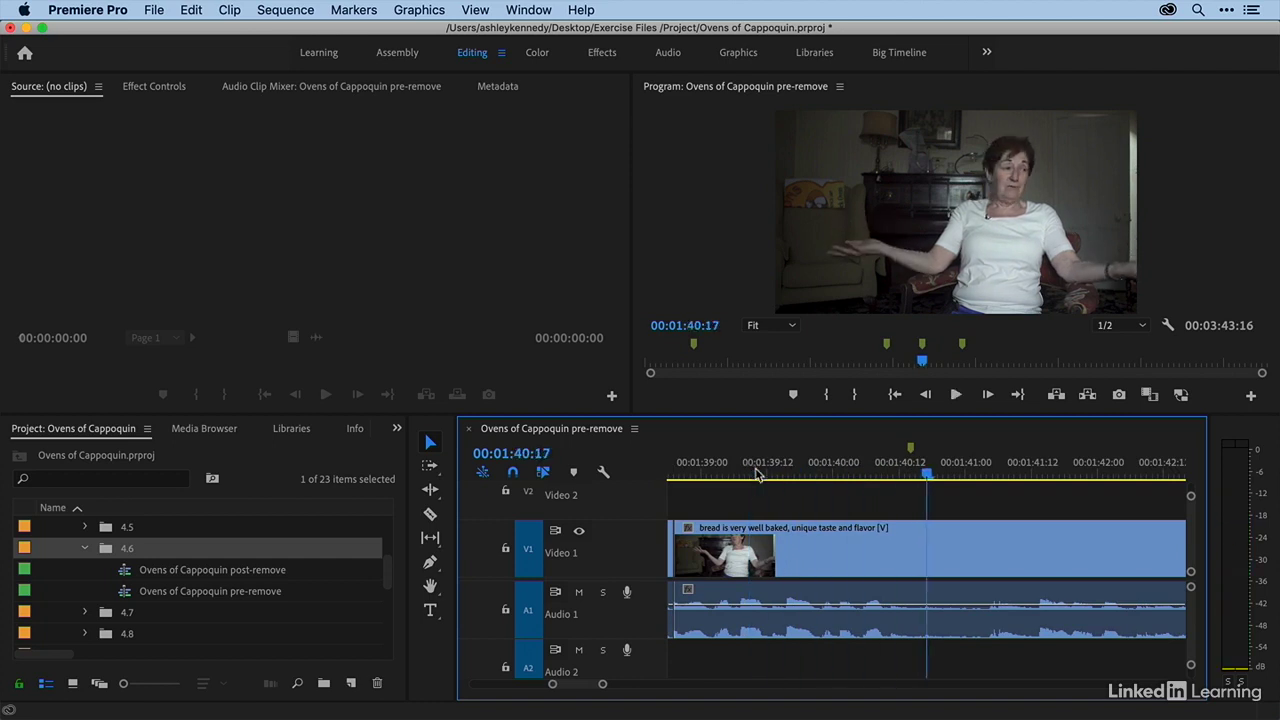
click(858, 474)
key(space)
key(i)
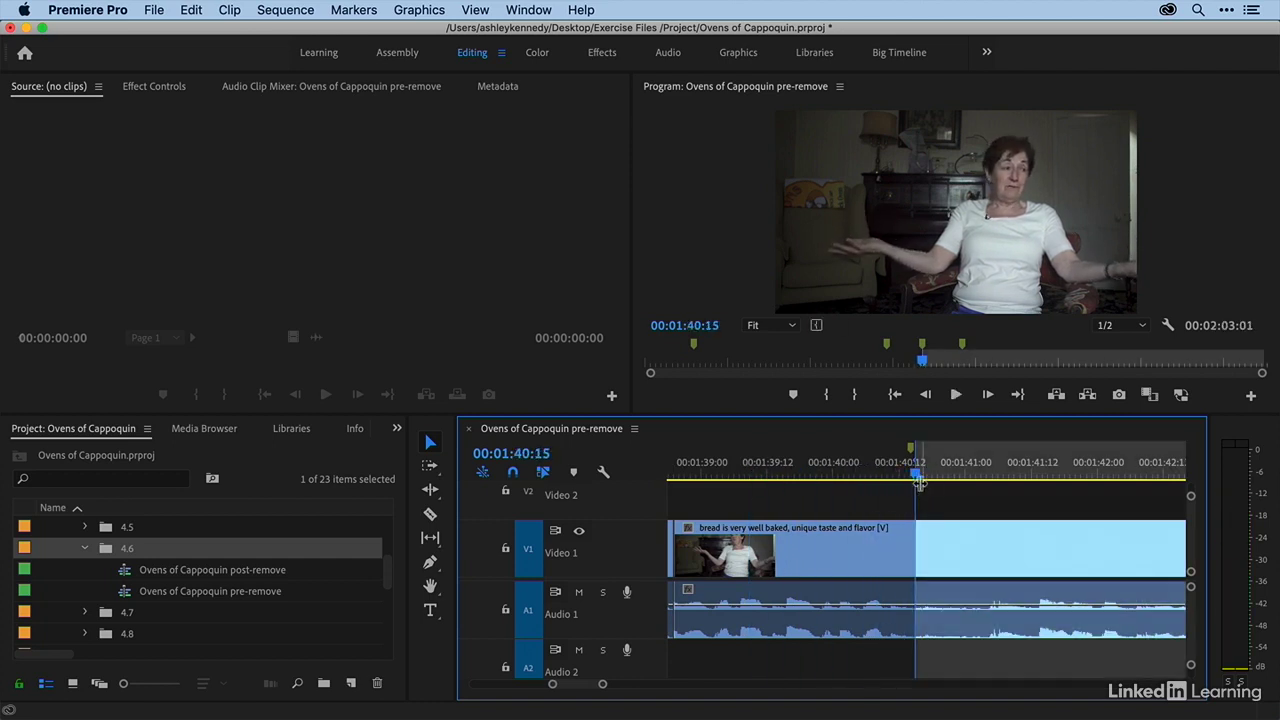
Step: Mark Out at 00:01:41:12 in the "bread is very well baked" clip and extract the marked range
key(space)
key(space)
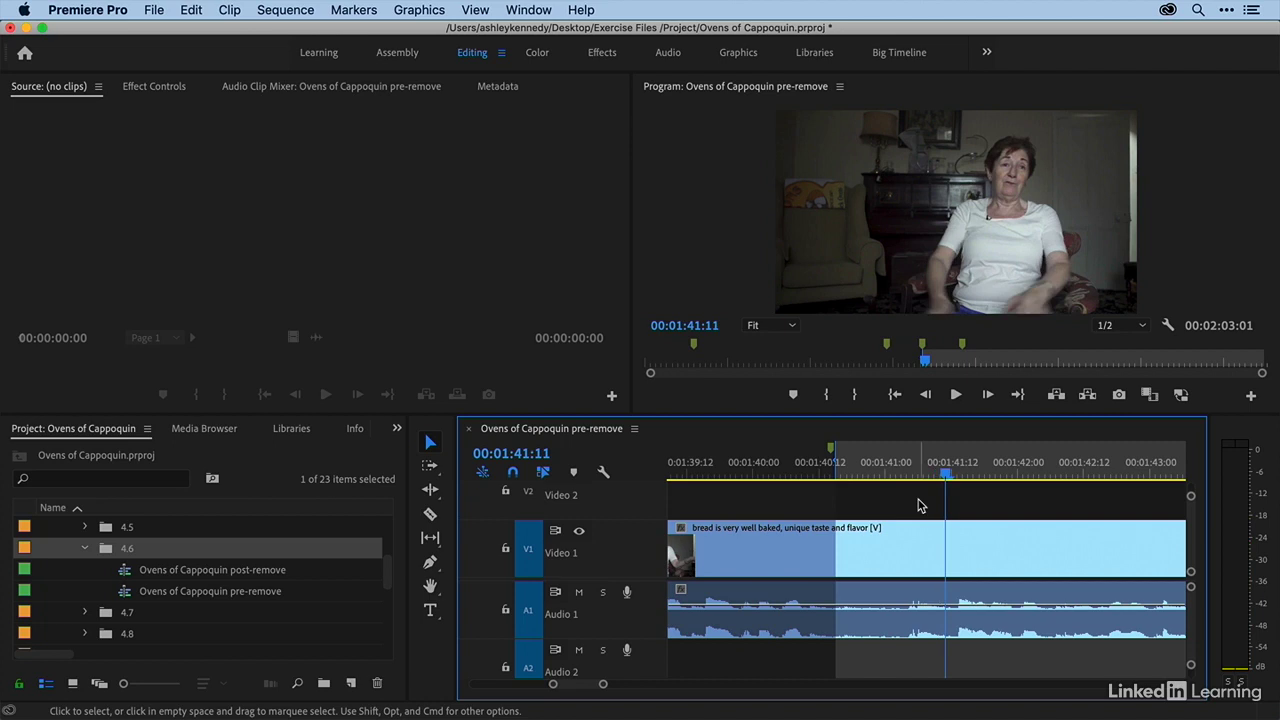
key(Right)
key(Right)
key(Left)
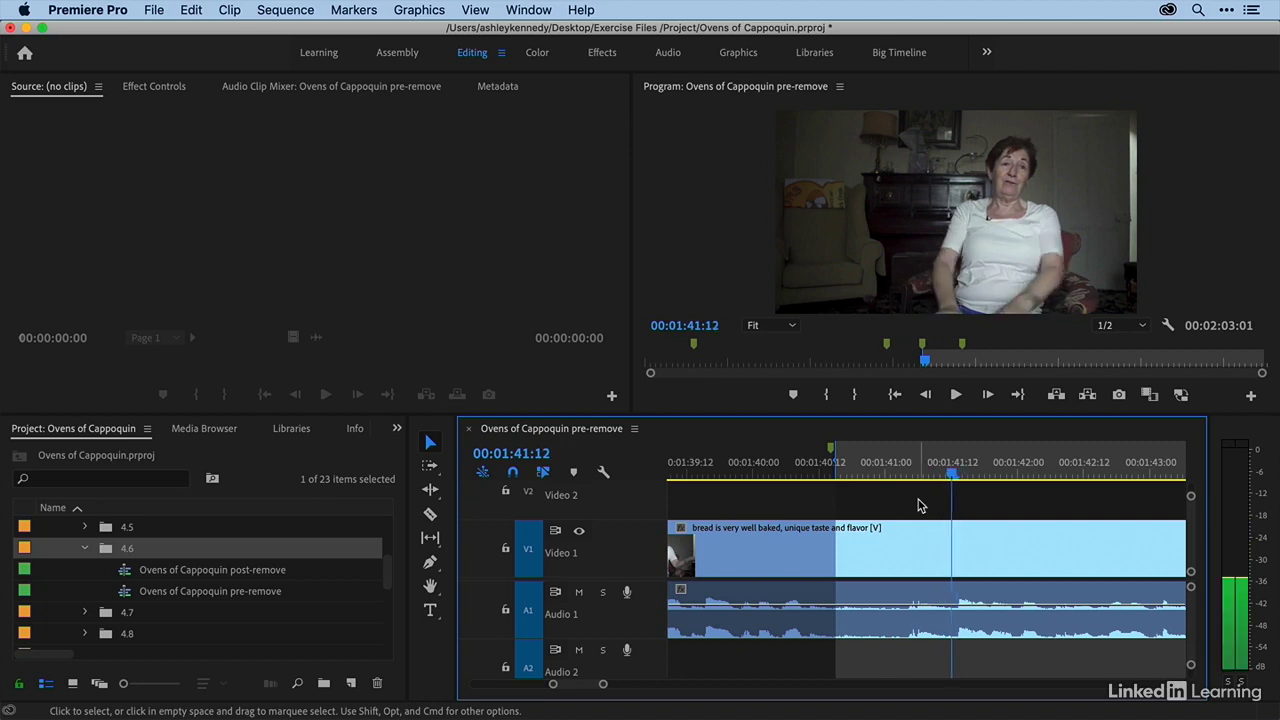
key(o)
scroll(919, 505, down, 1)
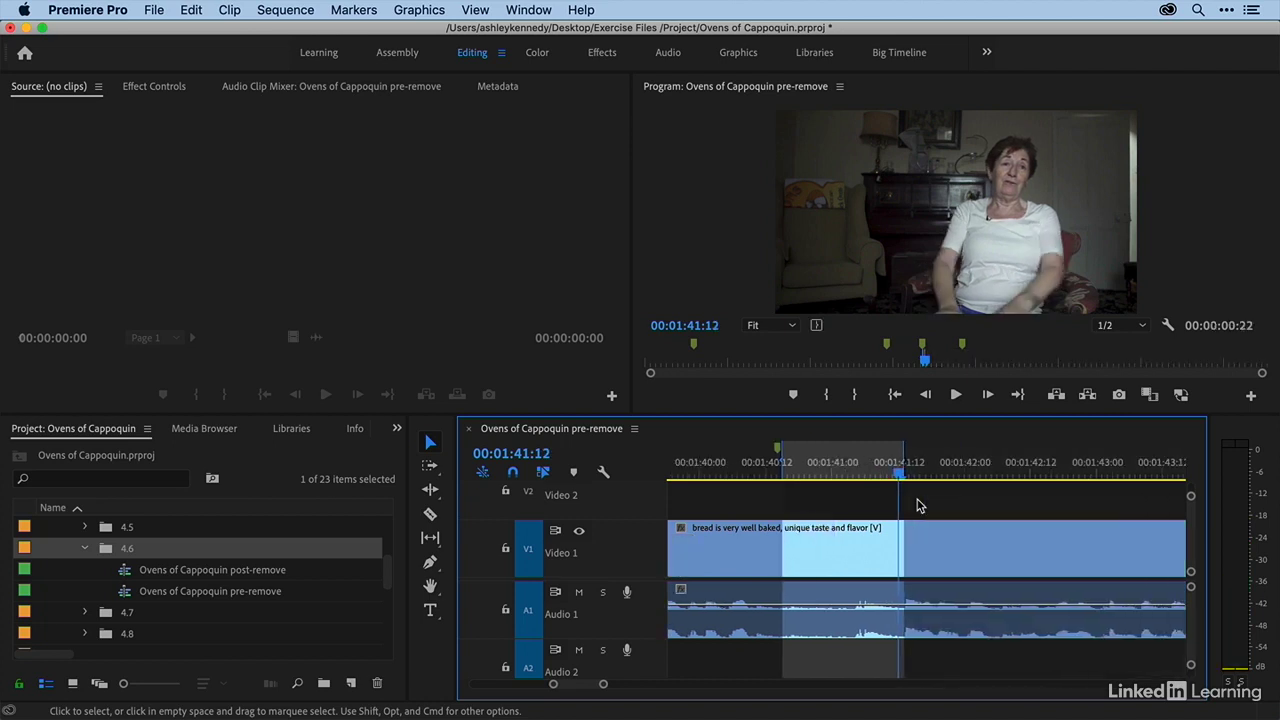
key(apostrophe)
scroll(869, 503, up, 1)
key(minus)
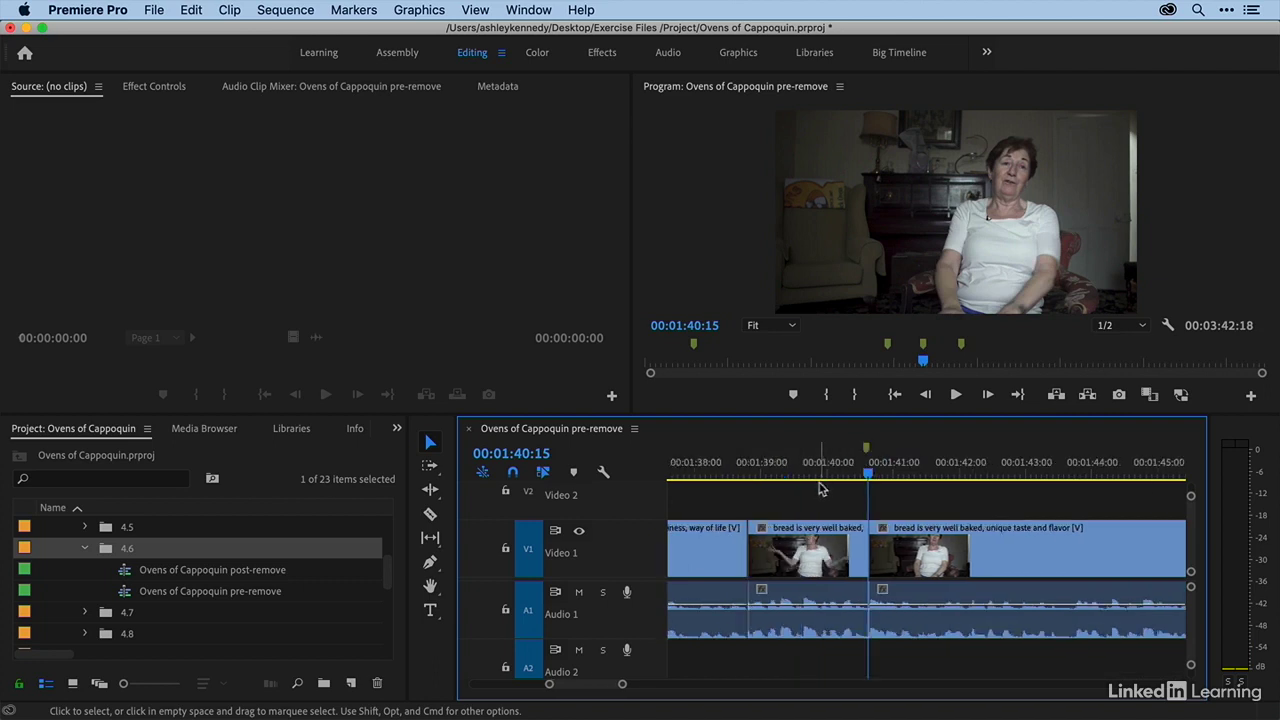
Step: Play back the extract edit inside the "bread is very well baked" interview section
click(815, 470)
key(space)
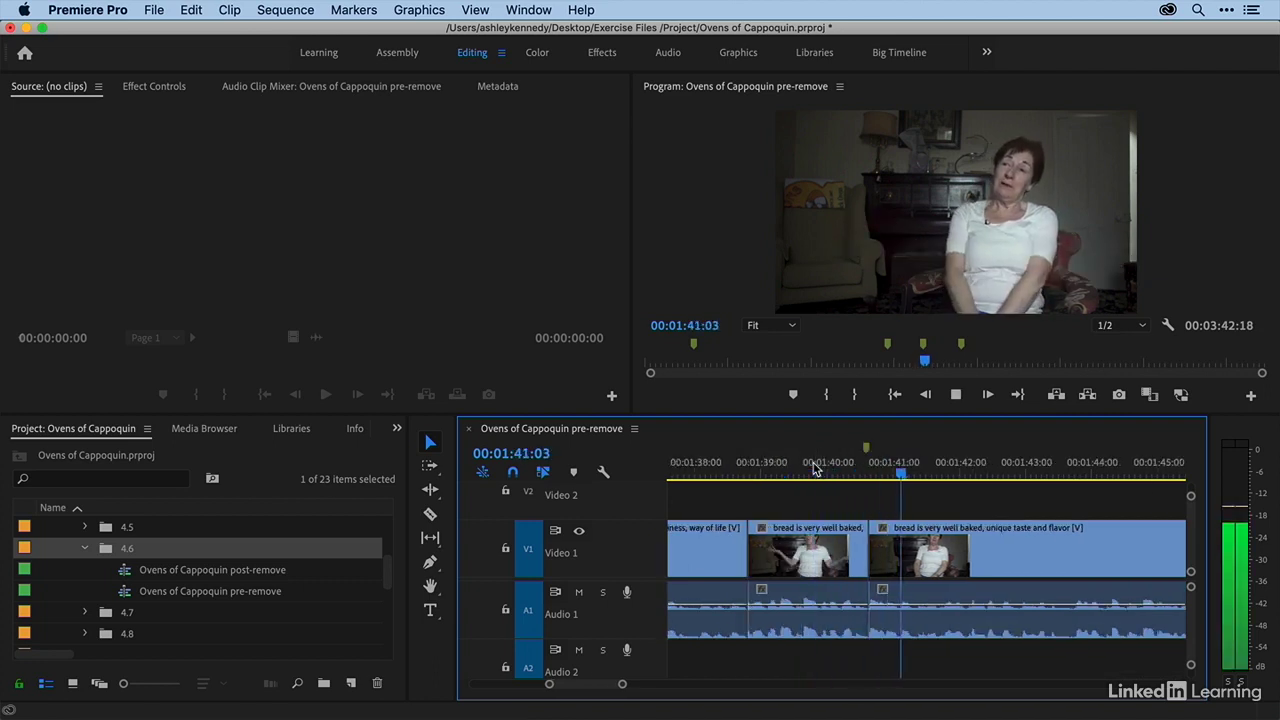
key(space)
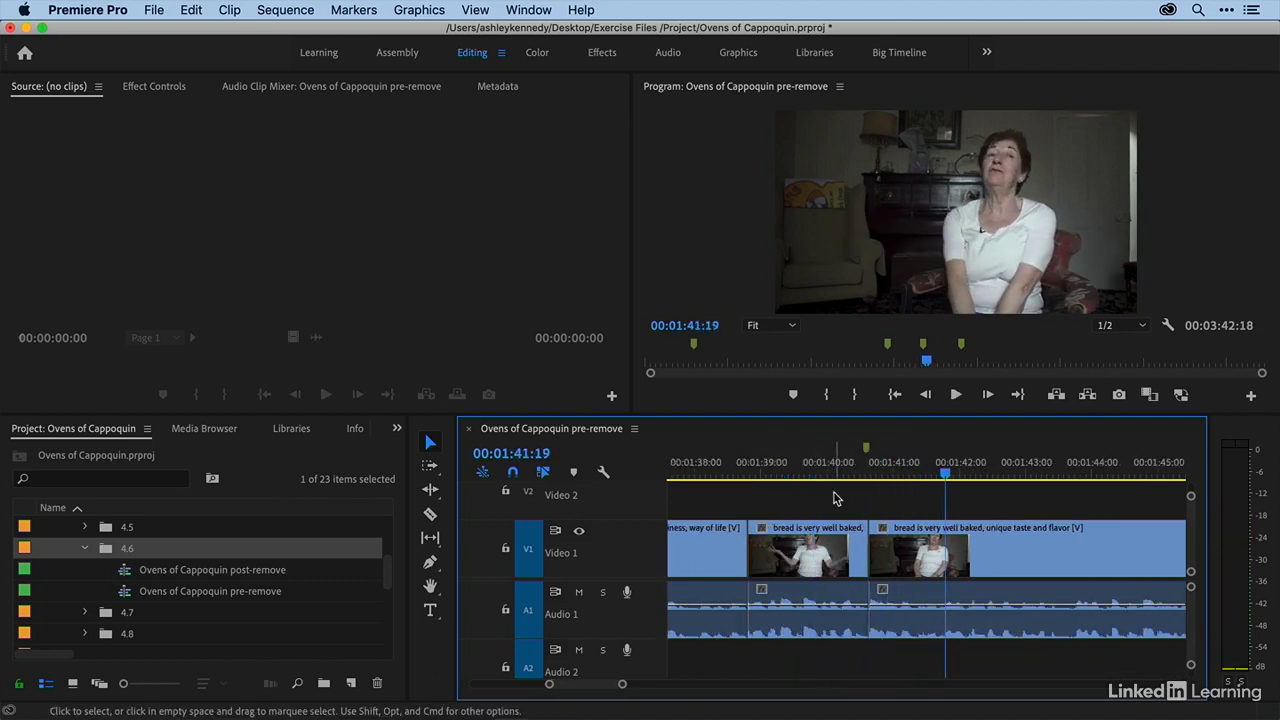
key(minus)
key(minus)
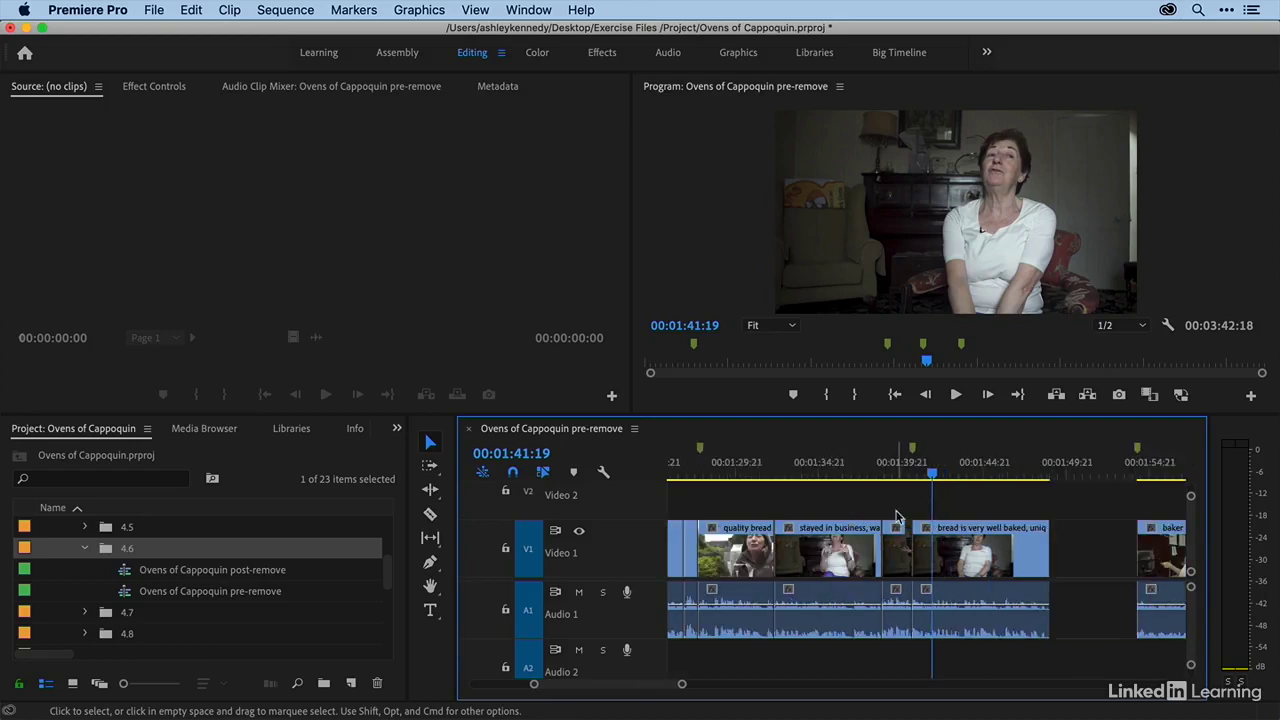
key(minus)
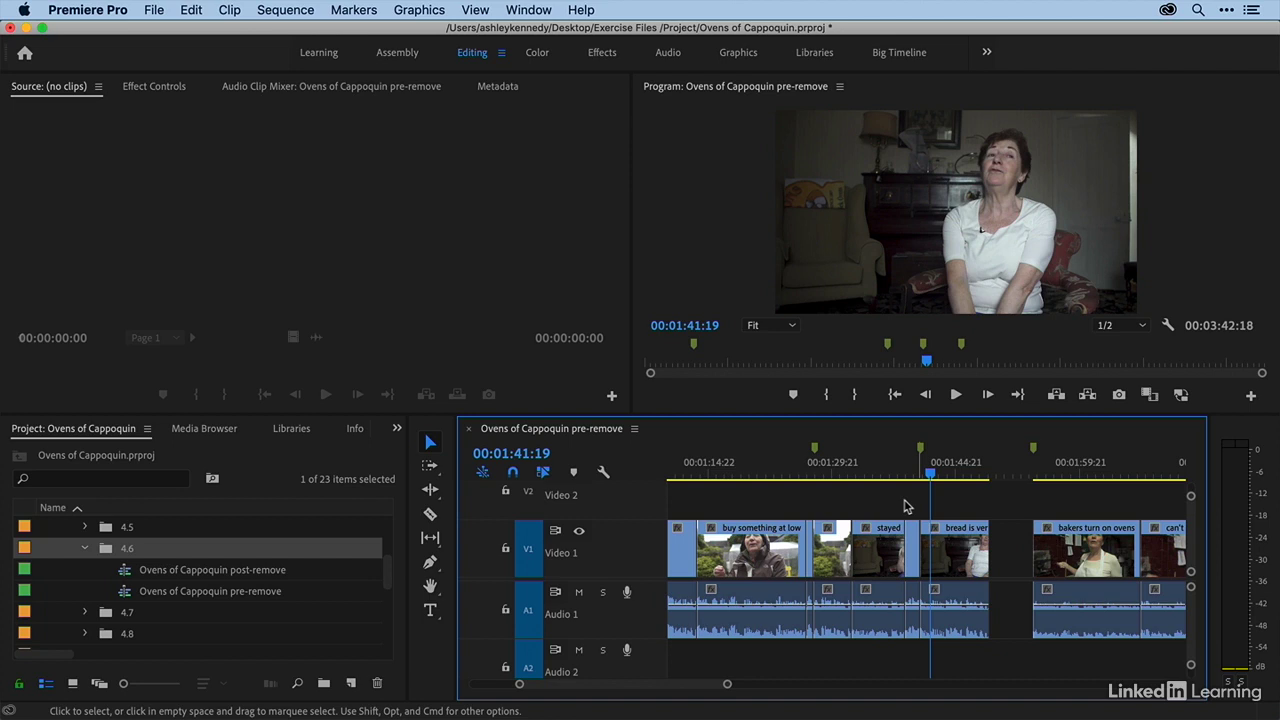
Step: Go to the beginning of the sequence and play the start of the "good bread" clip from 00:00:03:05
scroll(905, 507, left, 10)
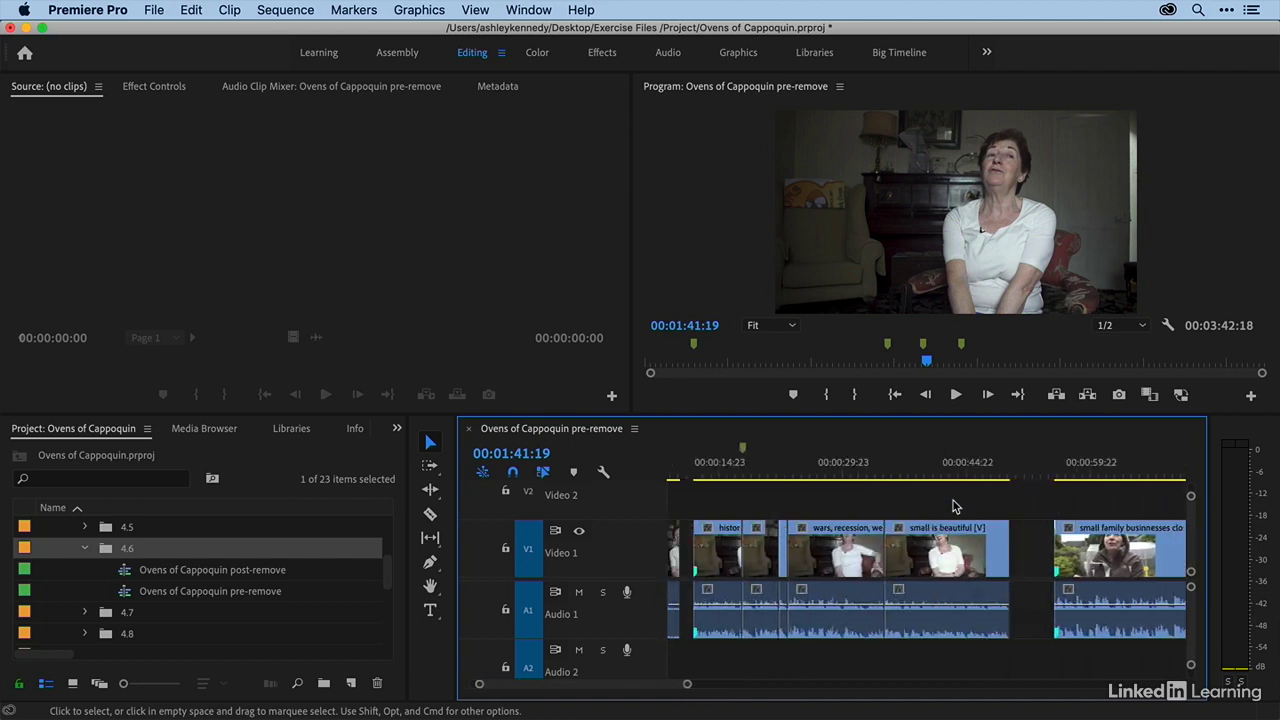
drag(697, 472, 693, 474)
key(=)
scroll(705, 478, down, 3)
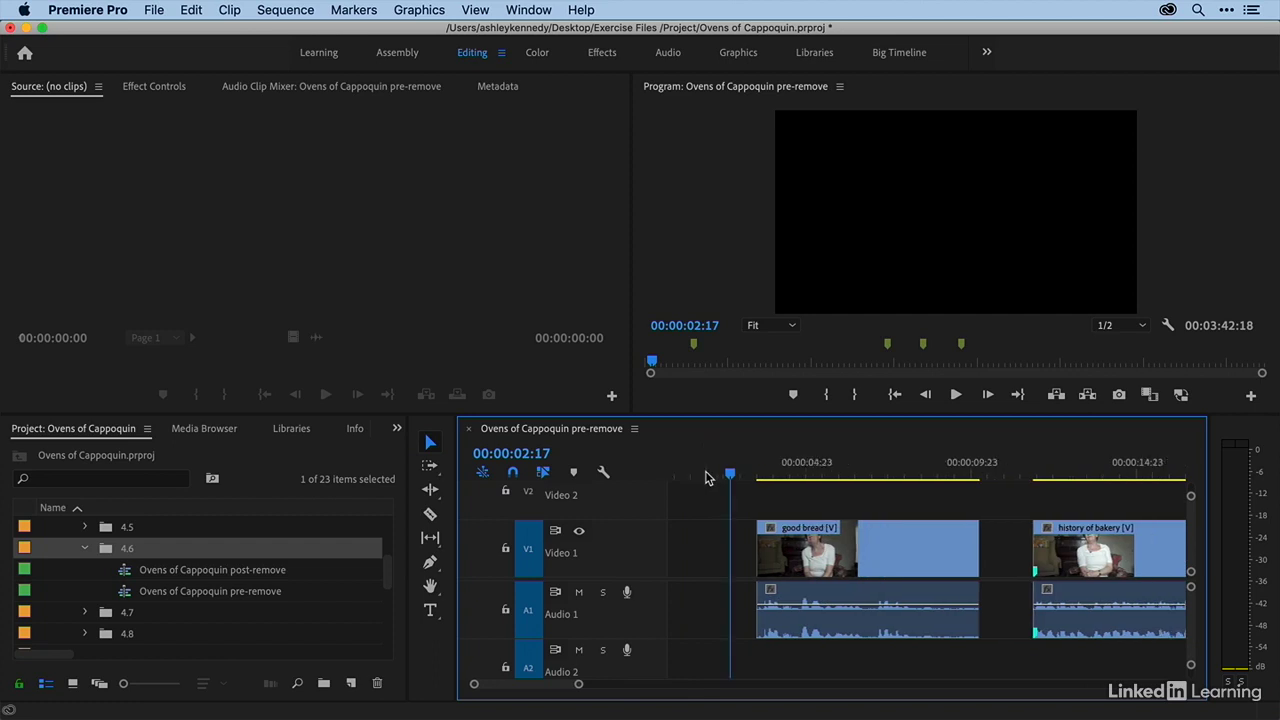
click(722, 477)
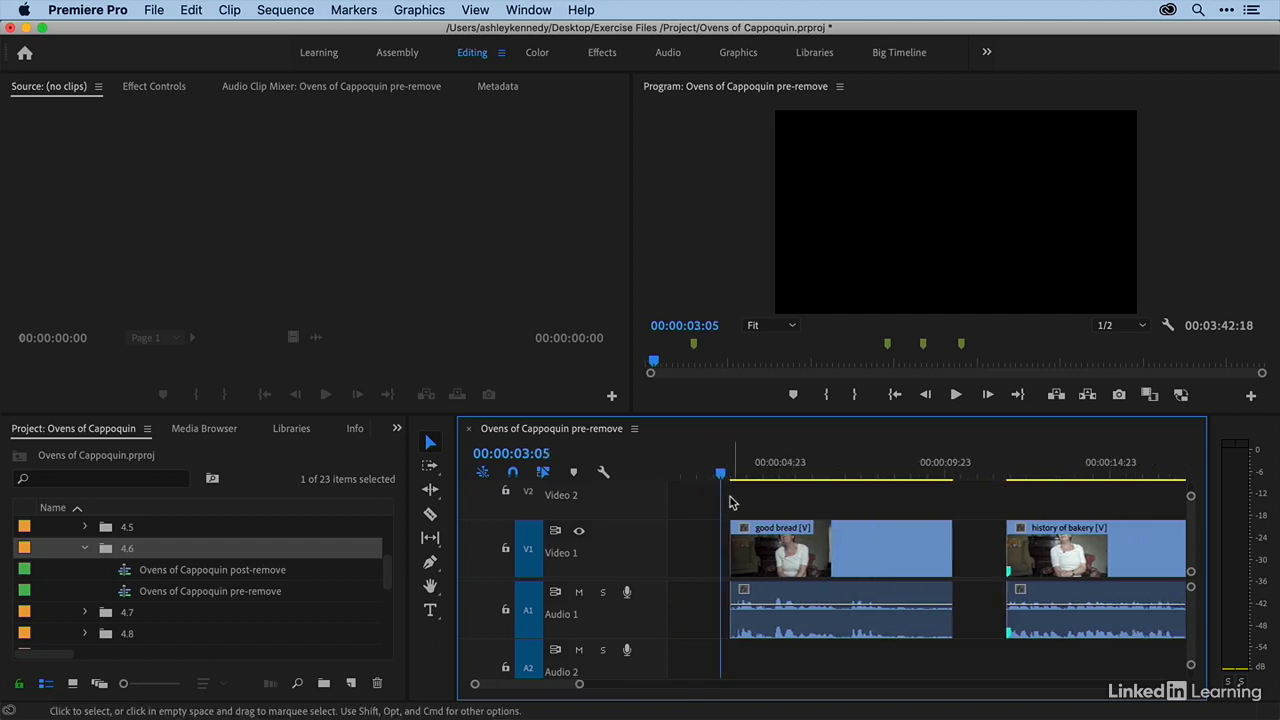
key(=)
scroll(732, 505, down, 5)
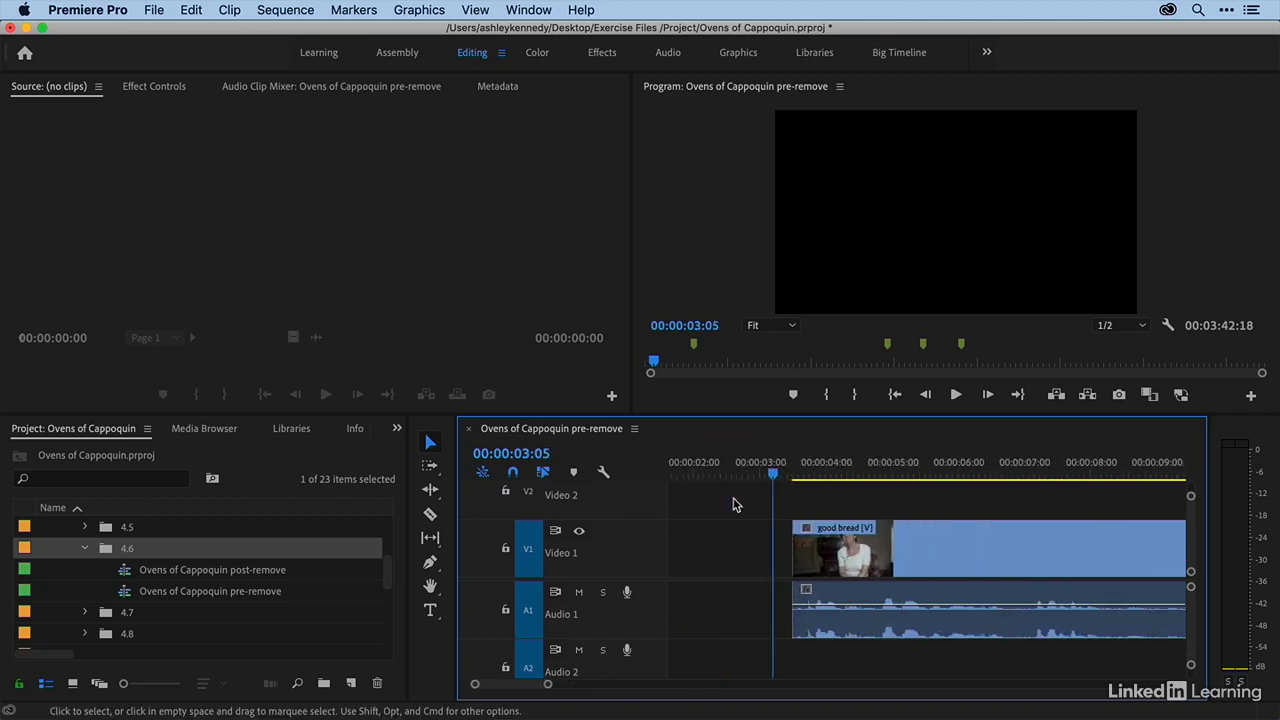
key(space)
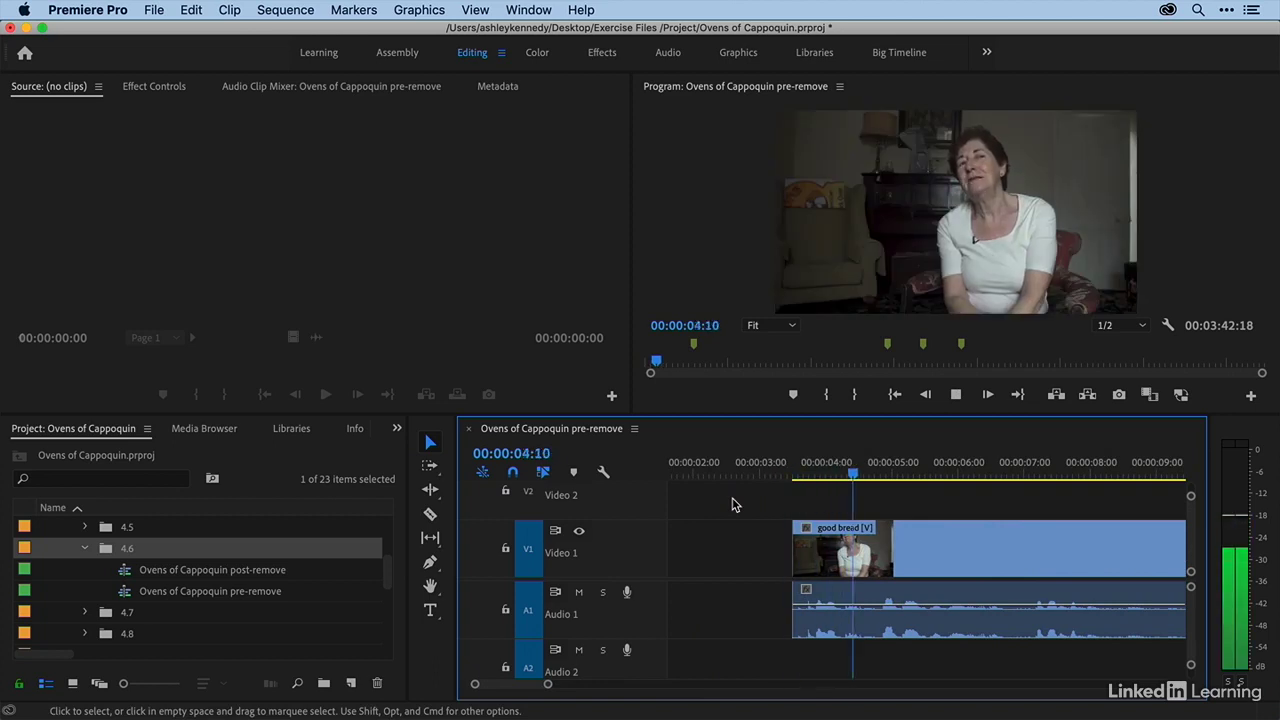
Step: Mark In at 00:00:03:10 and Out at 00:00:03:19 around the start of the "good bread" clip and extract the range
click(778, 471)
key(=)
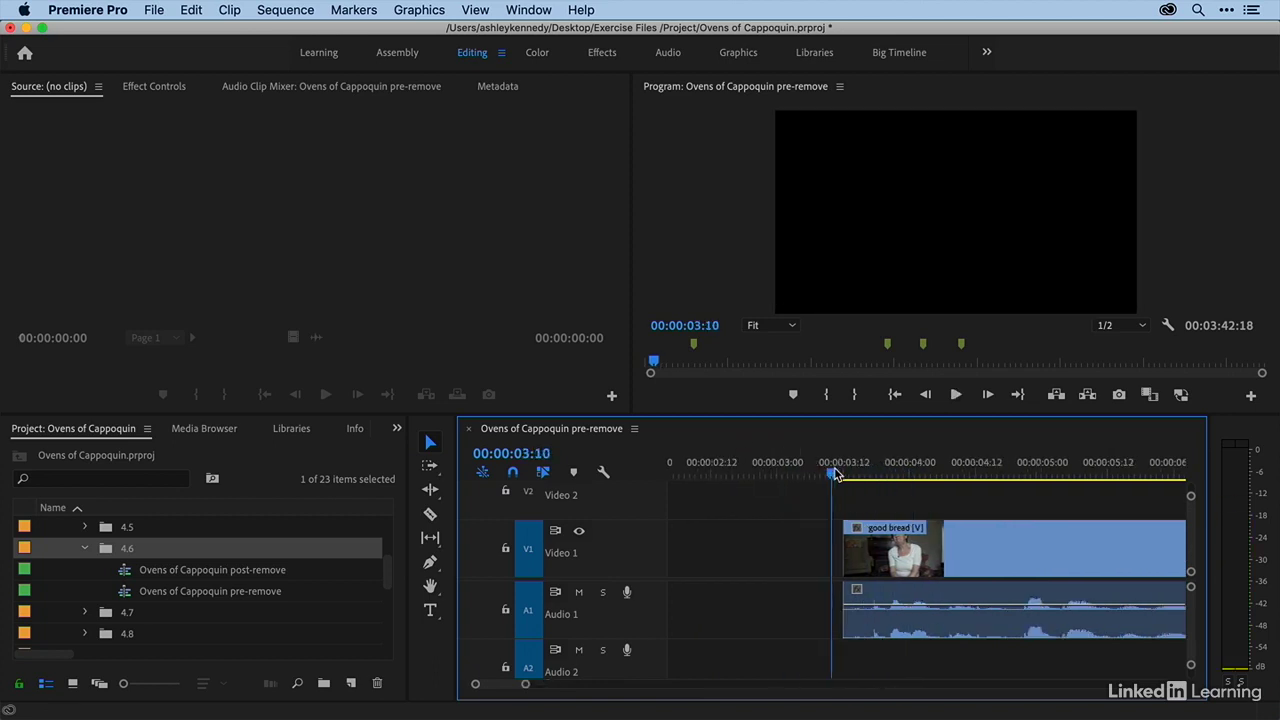
key(i)
drag(868, 471, 884, 477)
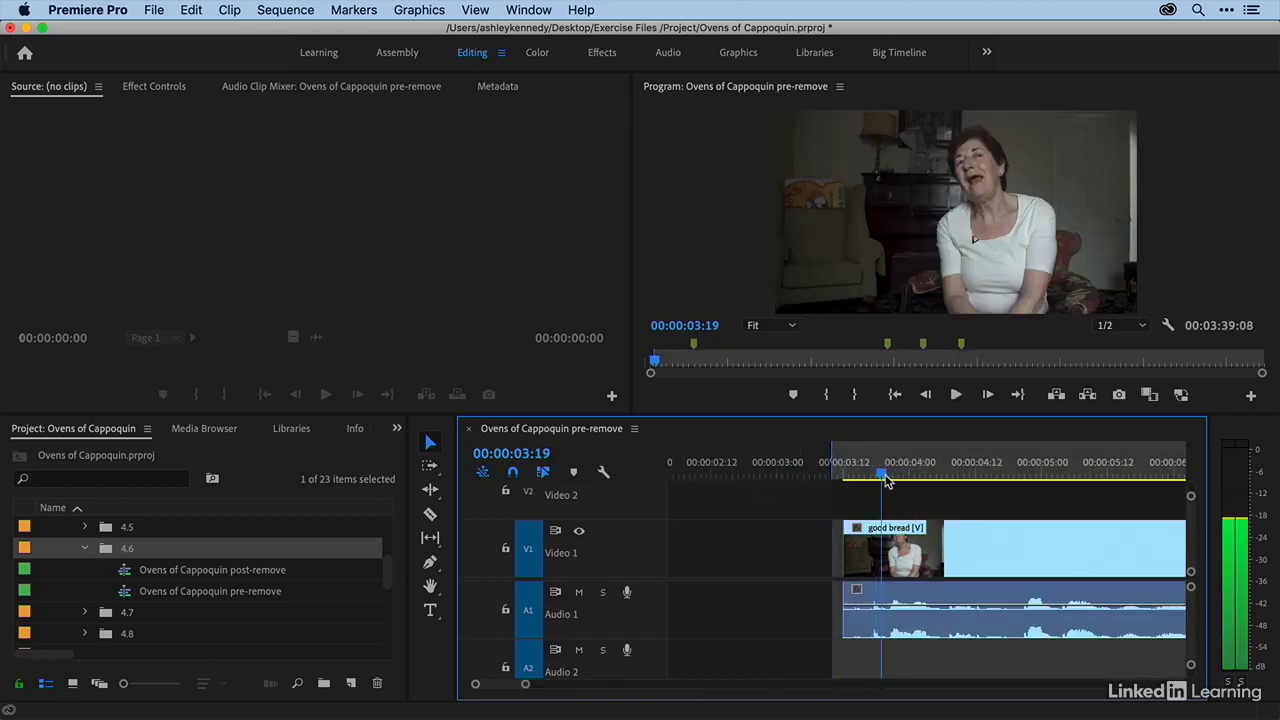
key(o)
key(apostrophe)
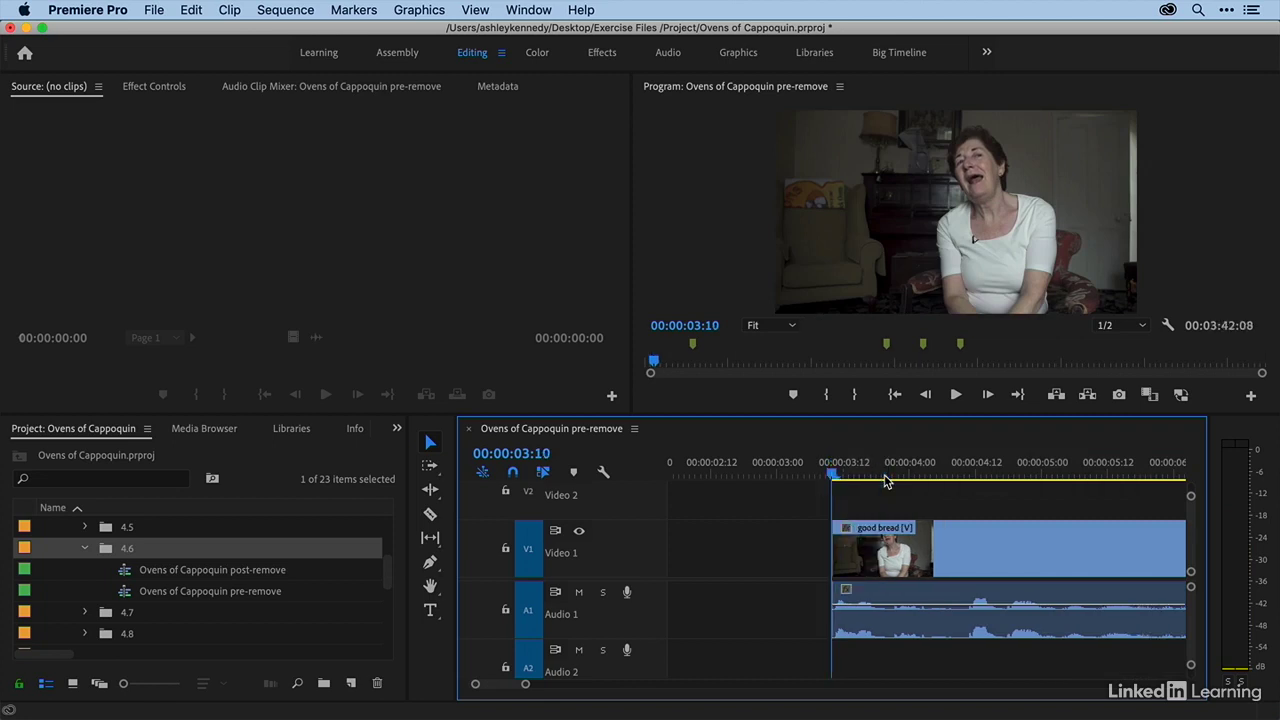
Step: Play the shortened "good bread" opening, undo the extraction, and clear the In and Out marks
key(space)
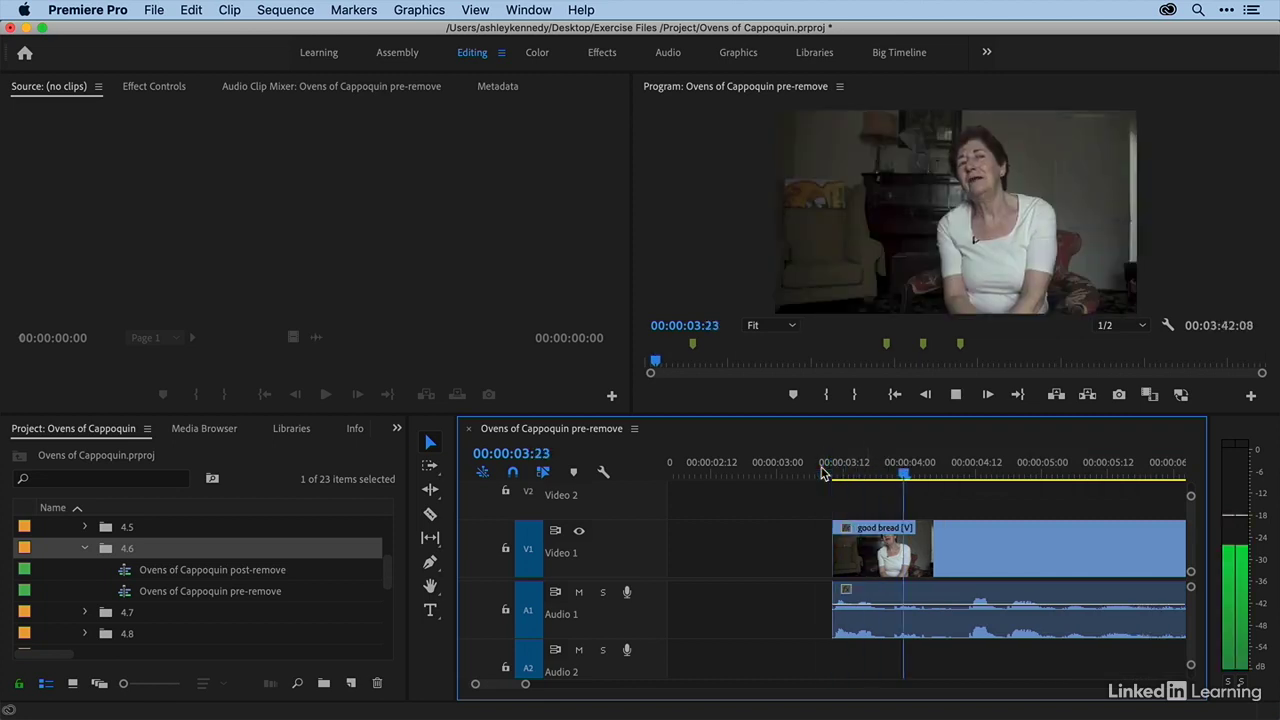
key(super+z)
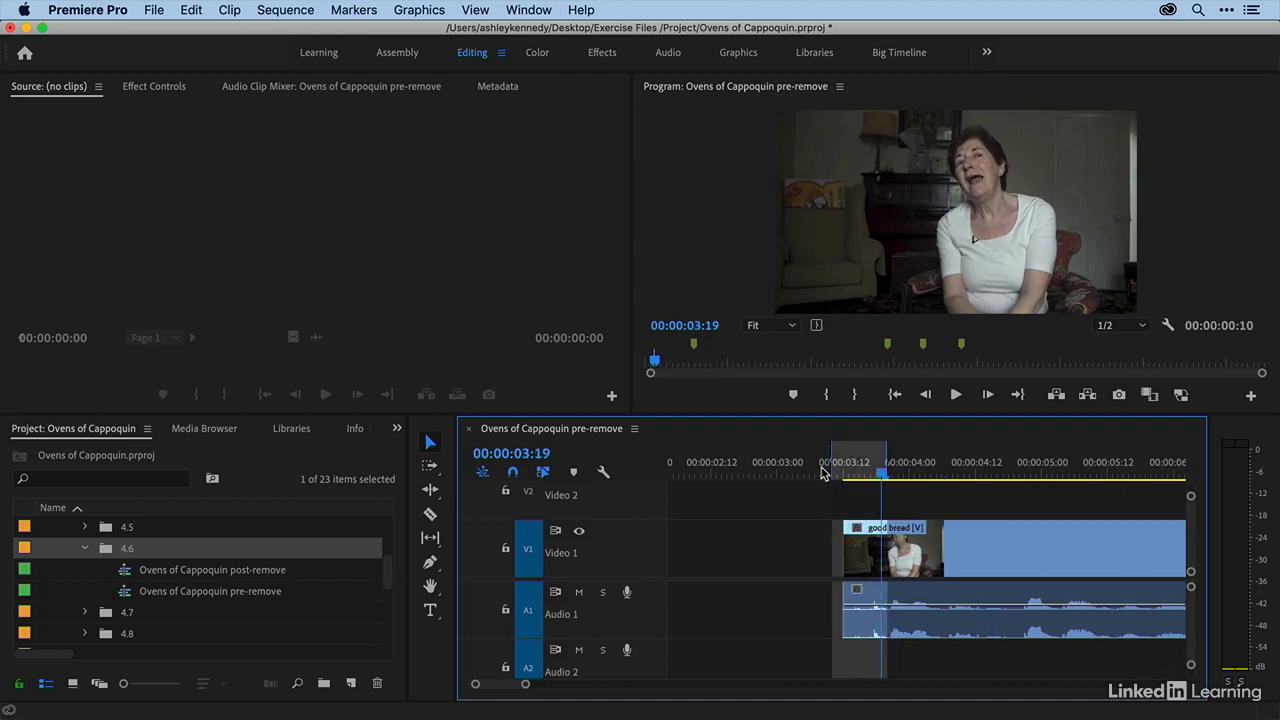
key(alt+x)
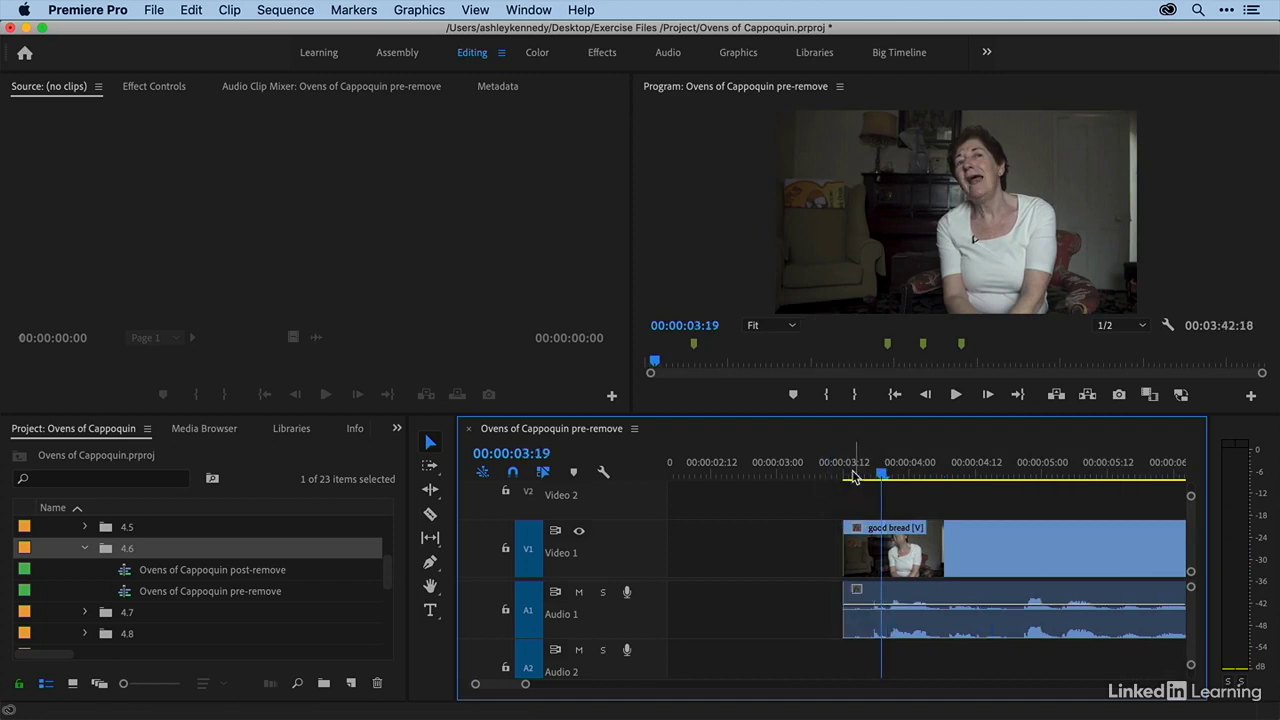
Step: Trim the head of the "good bread" clip to about 00:00:03:19, leaving the rest of the clip in place
click(853, 477)
key(=)
scroll(853, 477, down, 3)
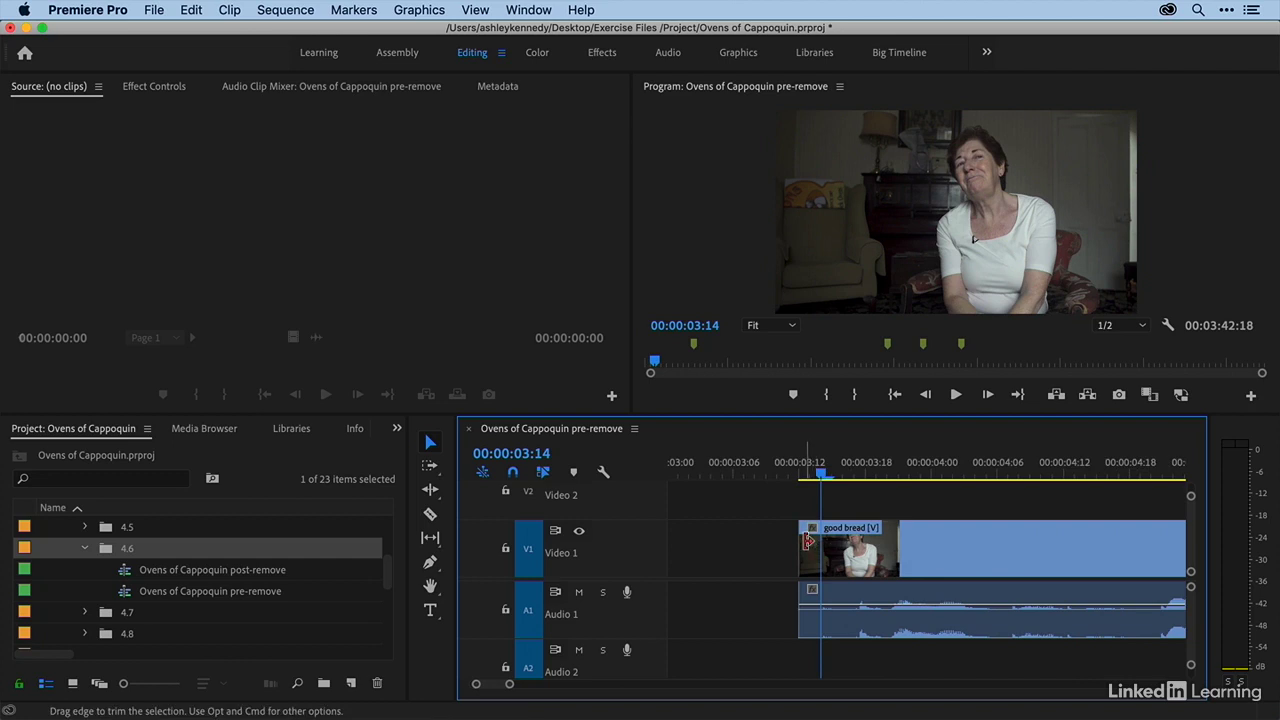
drag(807, 540, 876, 545)
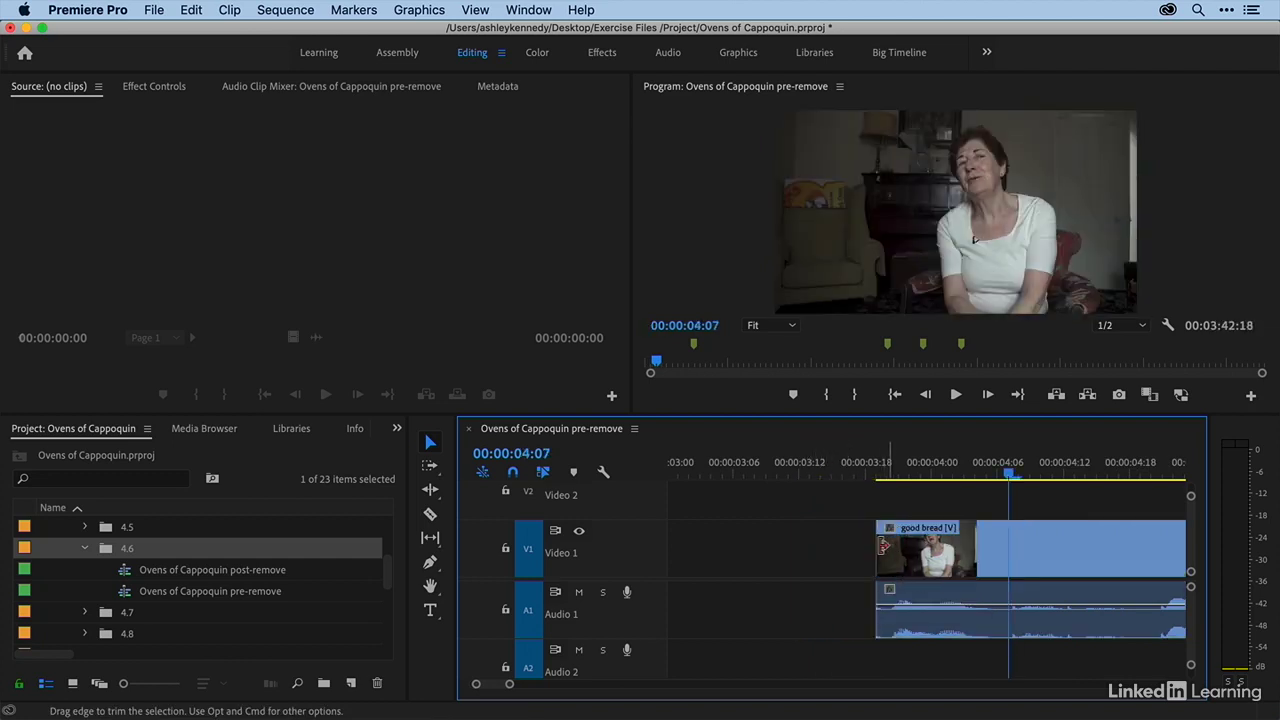
Step: Play the trimmed opening of the "good bread" clip and undo the head trim
click(835, 470)
key(space)
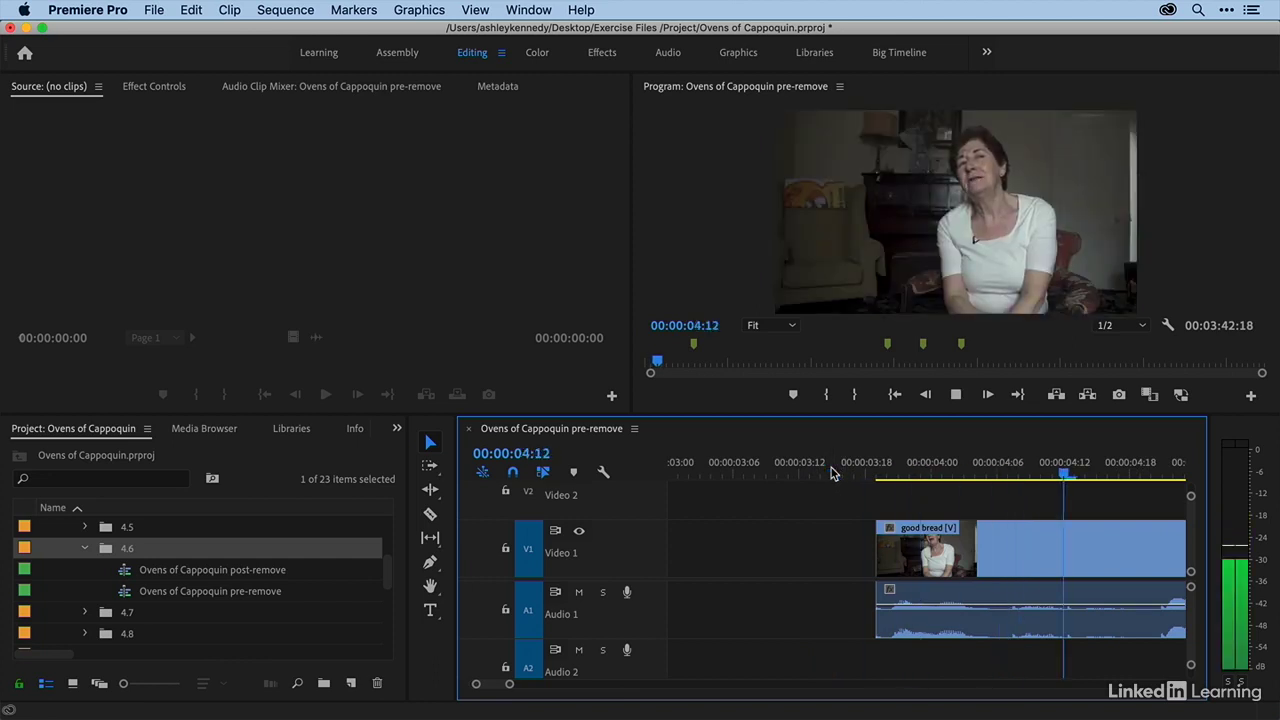
key(space)
key(cmd+z)
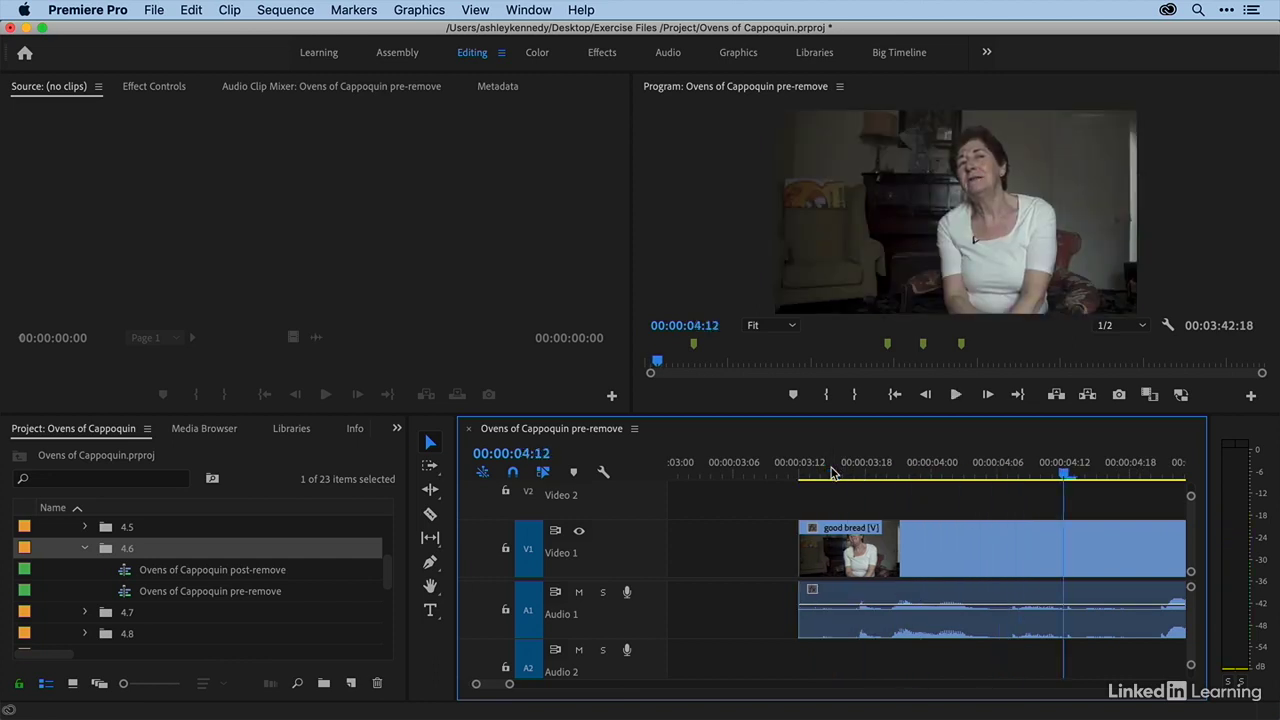
Step: Select the edit point at the head of the "good bread" clip and trim it forward frame by frame to 00:00:03:19
click(807, 549)
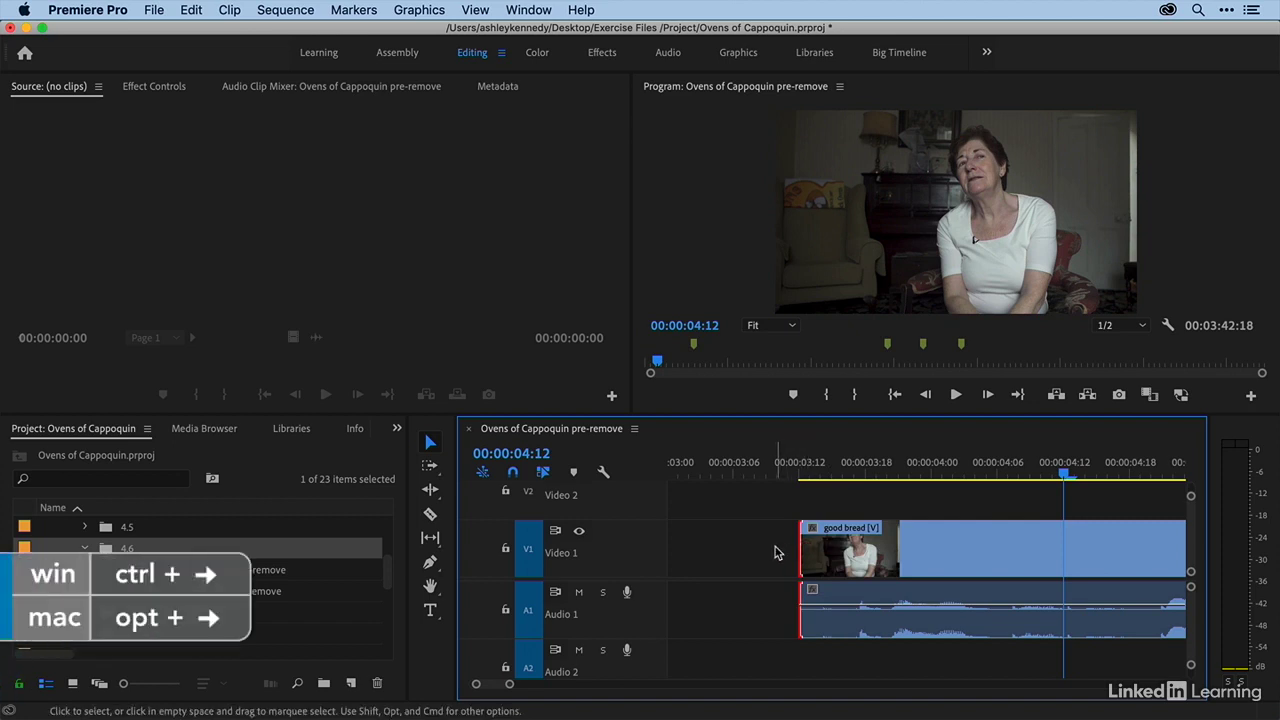
key(alt+Right)
key(alt+Right)
key(alt+Right)
key(alt+Right)
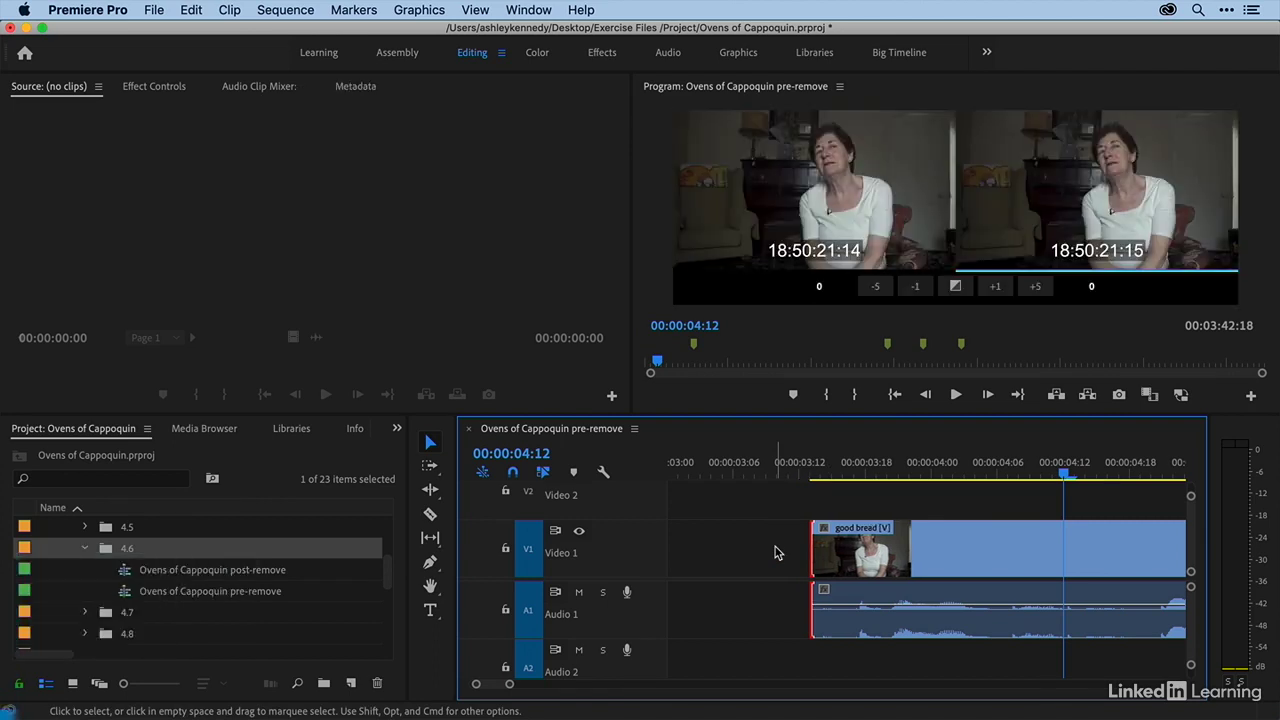
key(alt+Right)
key(alt+Right)
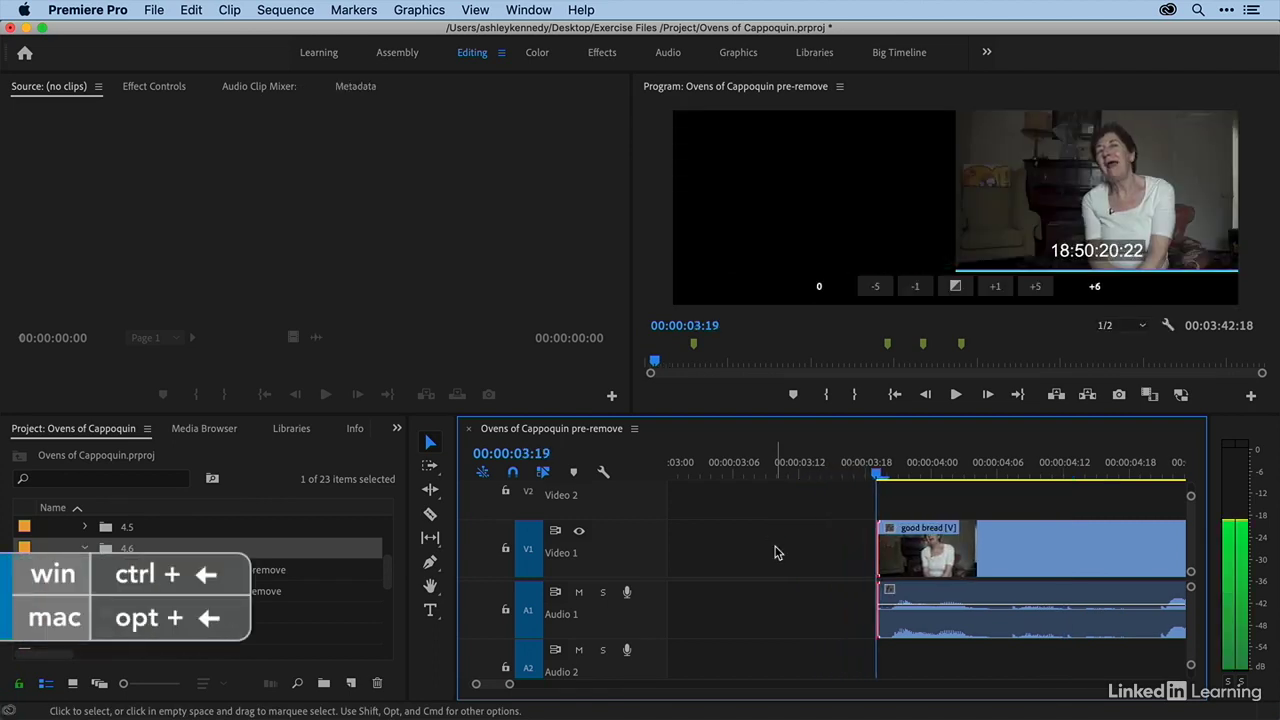
Step: Trim the head of the "good bread" clip back three frames to 00:00:03:16
key(alt+Left)
key(alt+Left)
key(alt+Left)
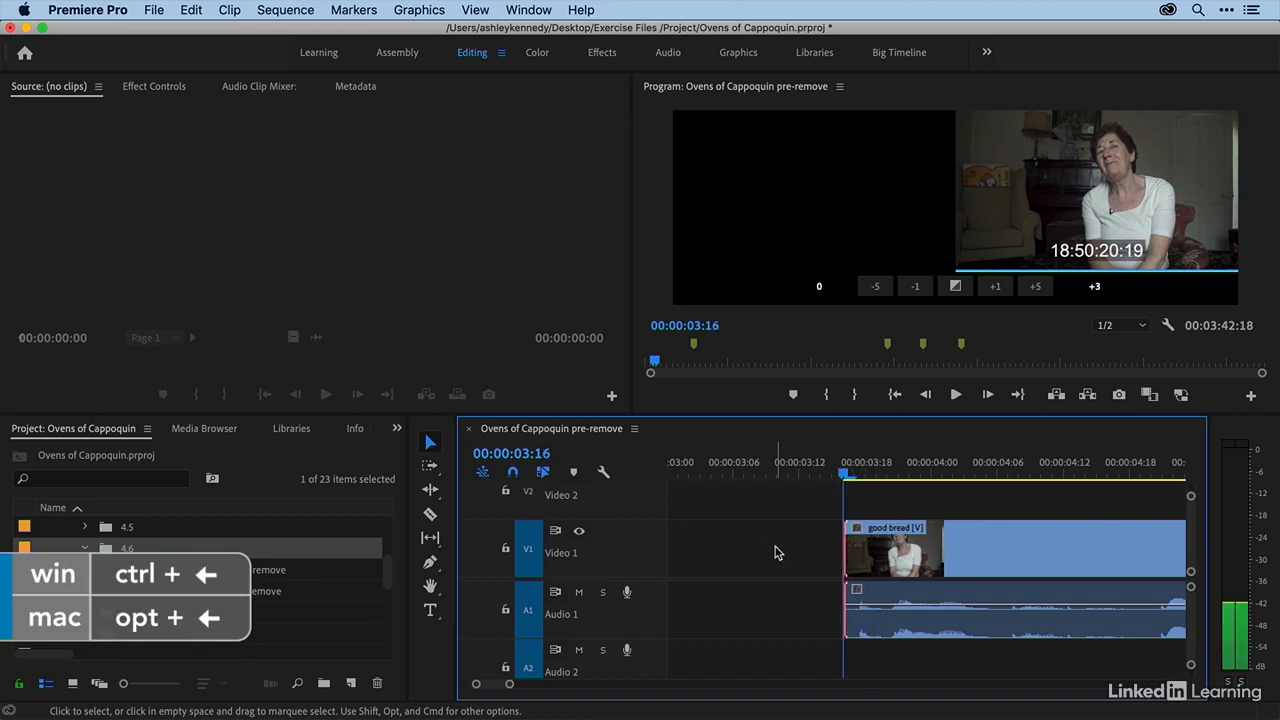
Step: Trim the head of the "good bread" clip forward two frames to 00:00:03:18 and play its opening from just before the edit
key(alt+Right)
key(alt+Right)
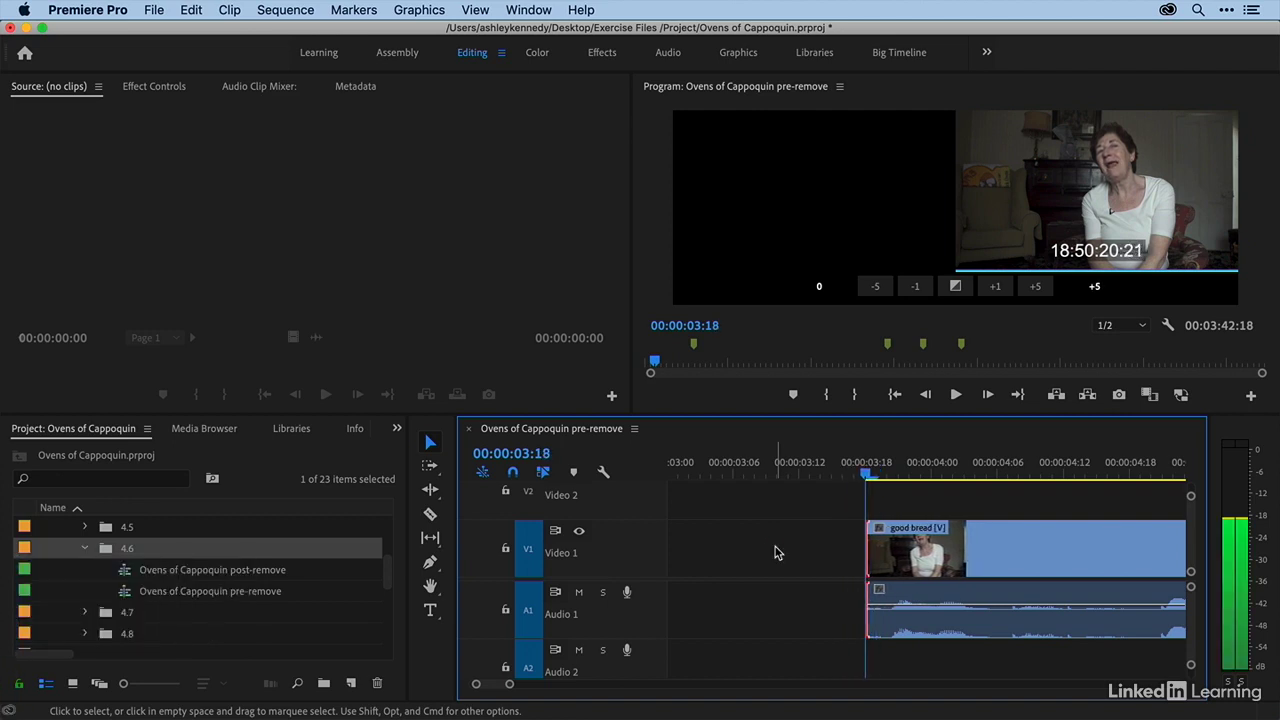
click(813, 474)
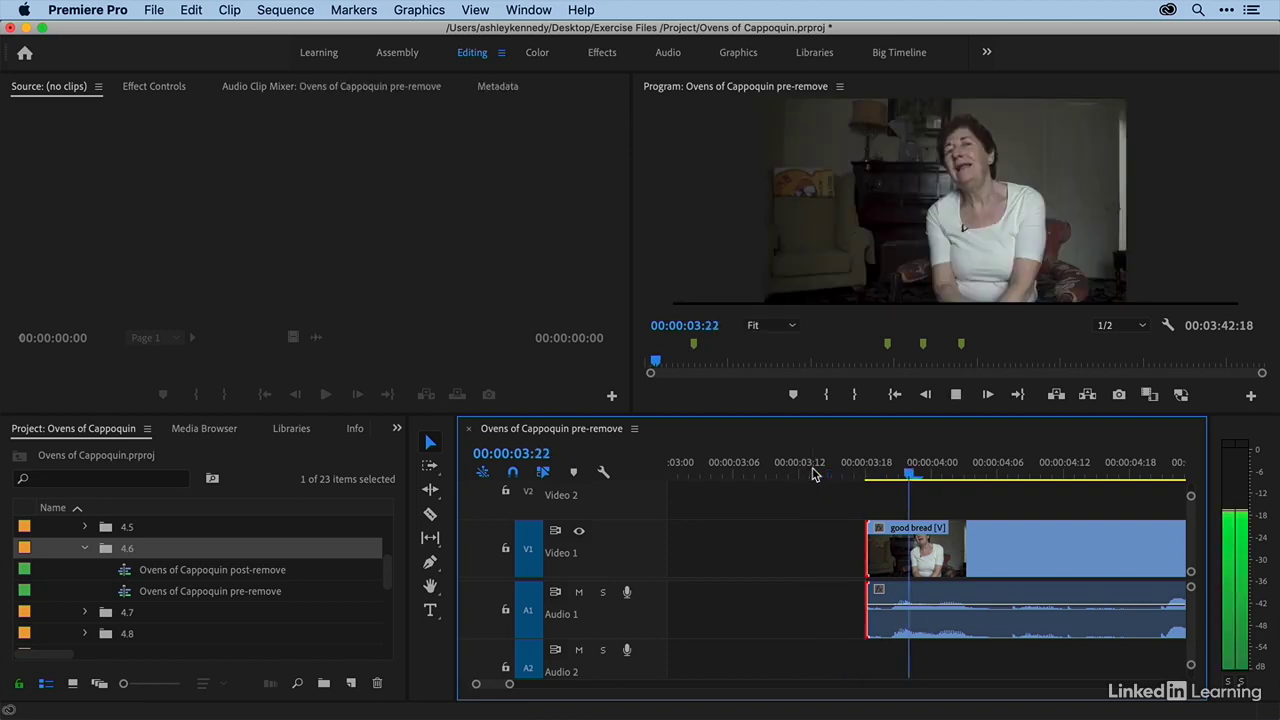
key(space)
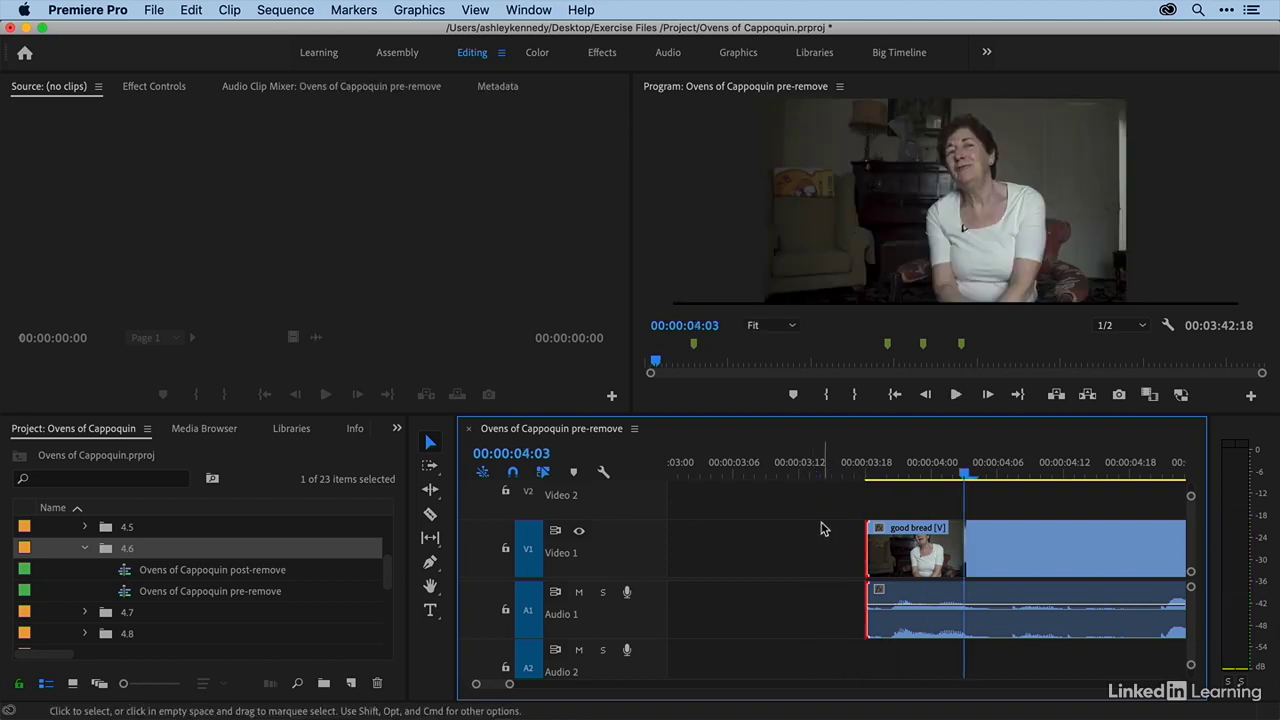
Step: Trim the "good bread" clip's head forward one more frame and play the result from 00:00:03:14
key(alt+Right)
click(824, 462)
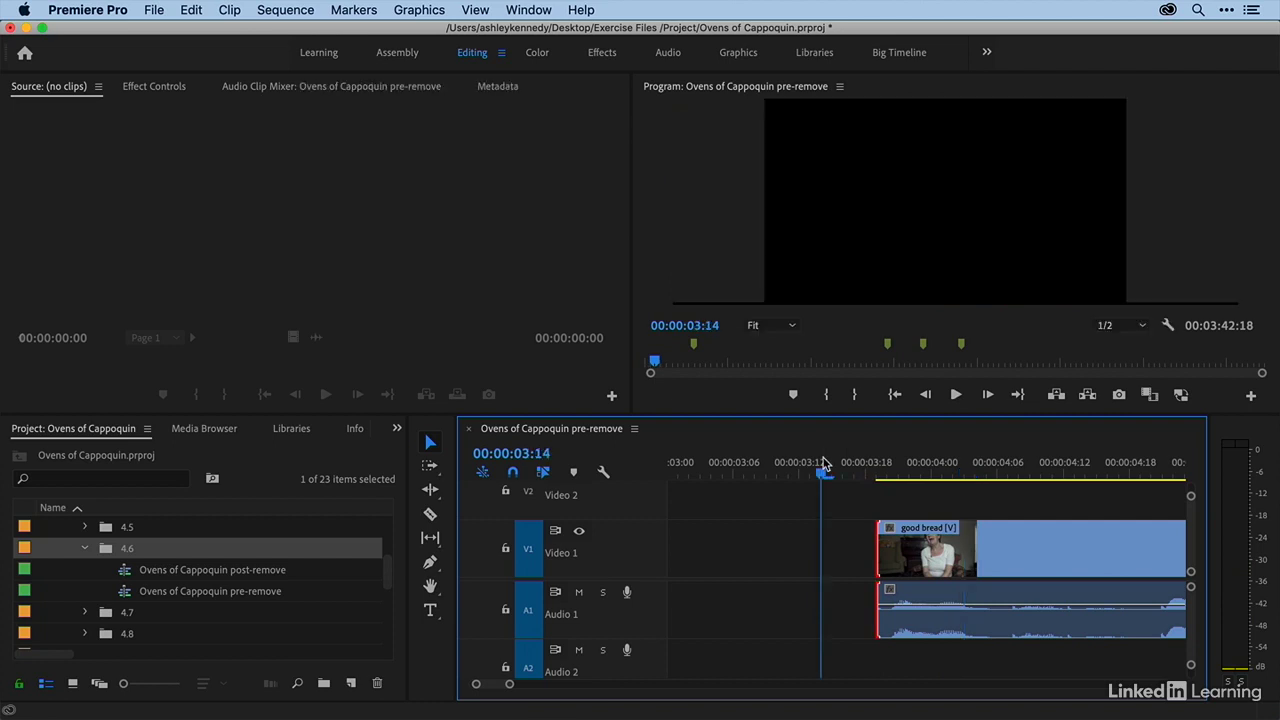
key(space)
key(space)
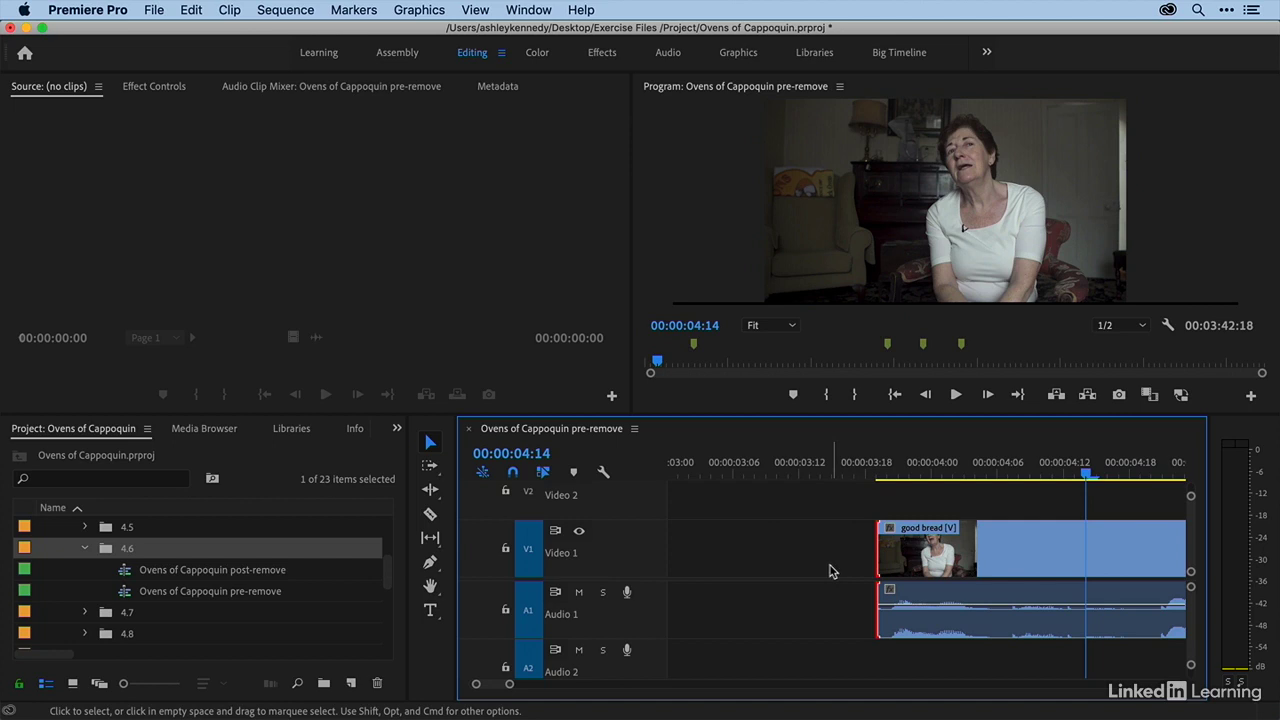
Step: Open the Ovens of Cappoquin post-remove sequence from the 4.6 bin
key(minus)
key(minus)
key(minus)
key(minus)
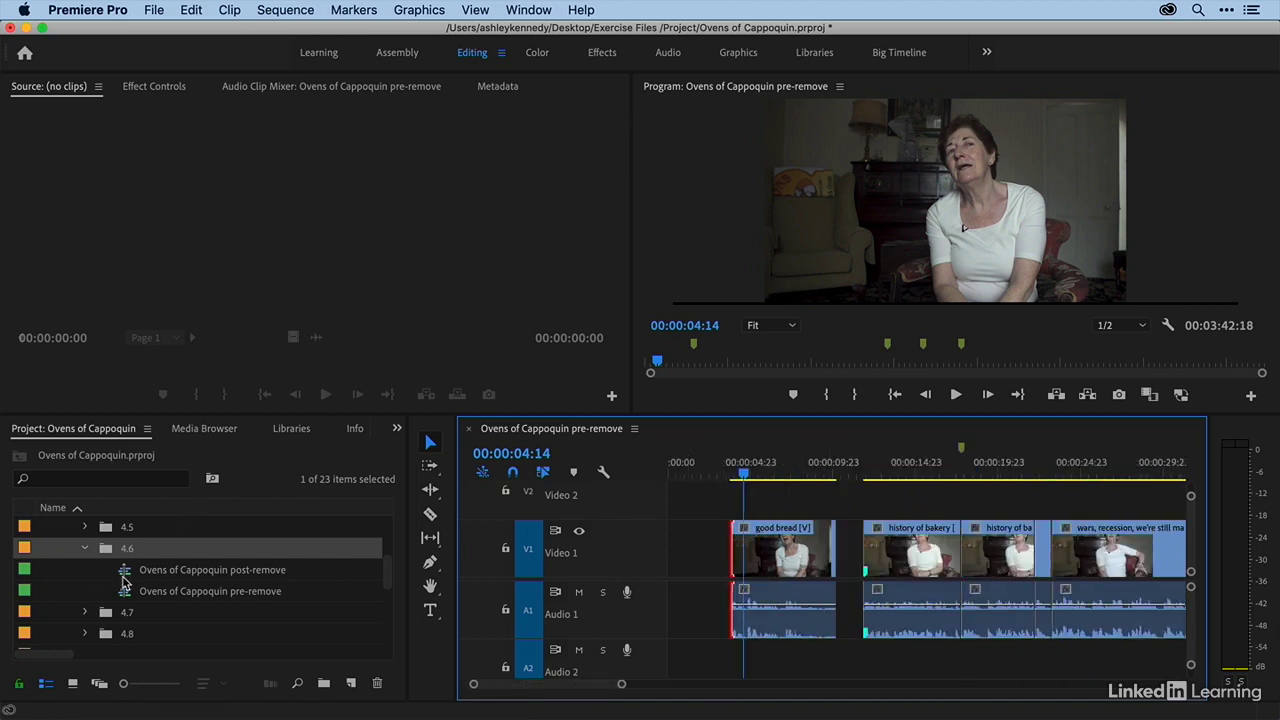
double_click(126, 571)
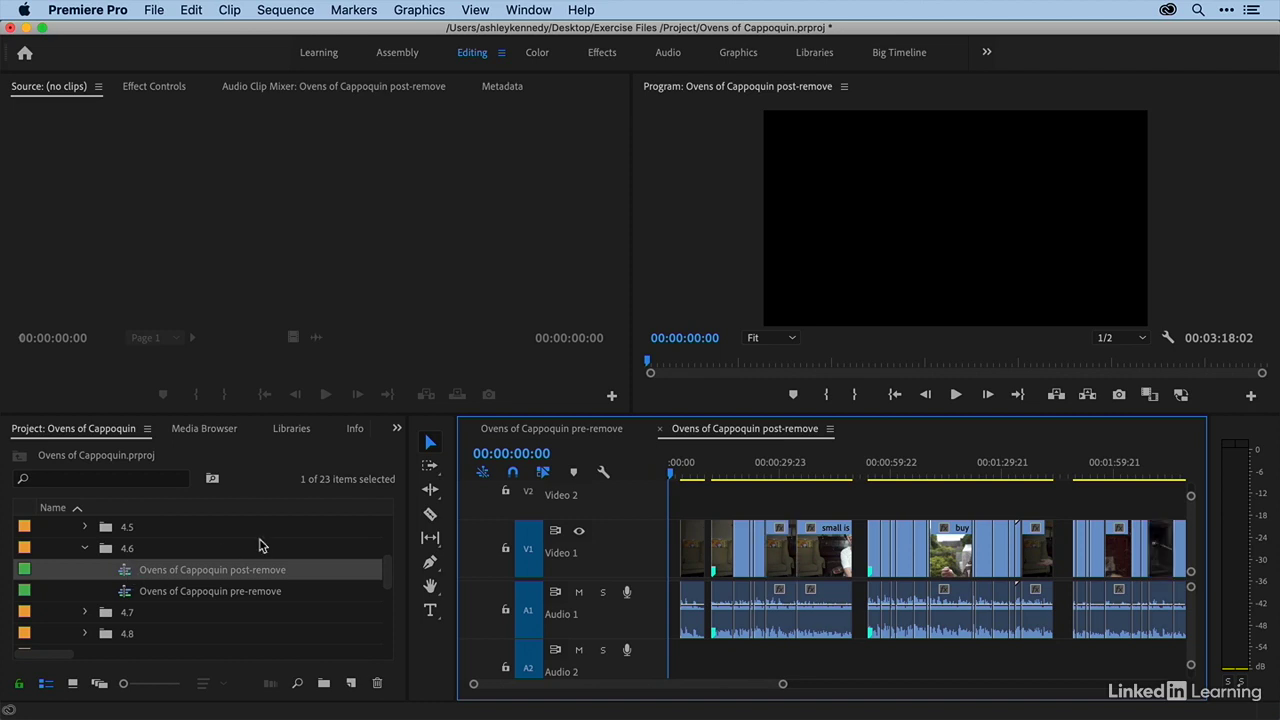